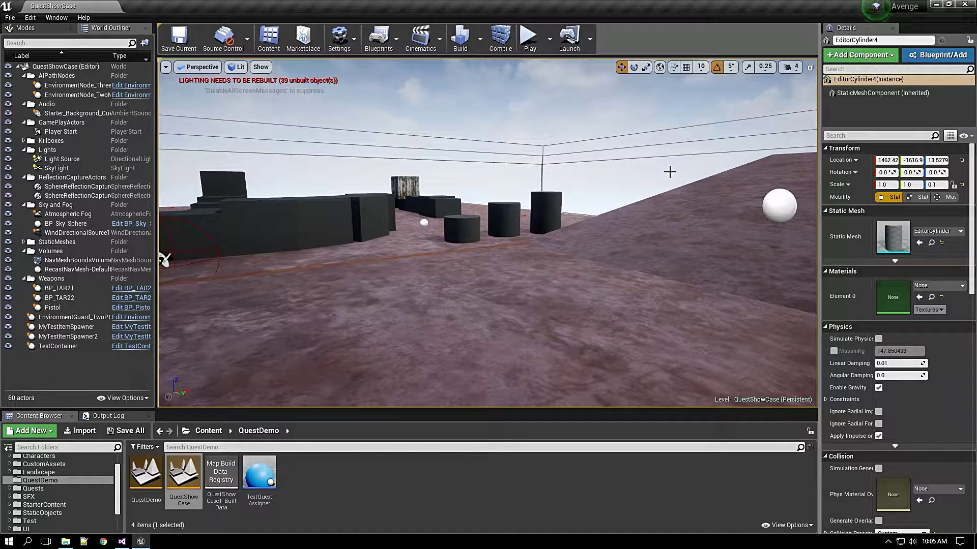
Examine the QuestShowCase level from several angles, including the dark blocks, the cylinders and the terrain around them.
mouse_move(652, 193)
right_down()
mouse_move(504, 214)
mouse_move(540, 183)
mouse_move(417, 173)
mouse_move(453, 187)
mouse_move(491, 172)
mouse_move(642, 183)
right_up()
key(a)
right_drag(509, 203, 465, 208)
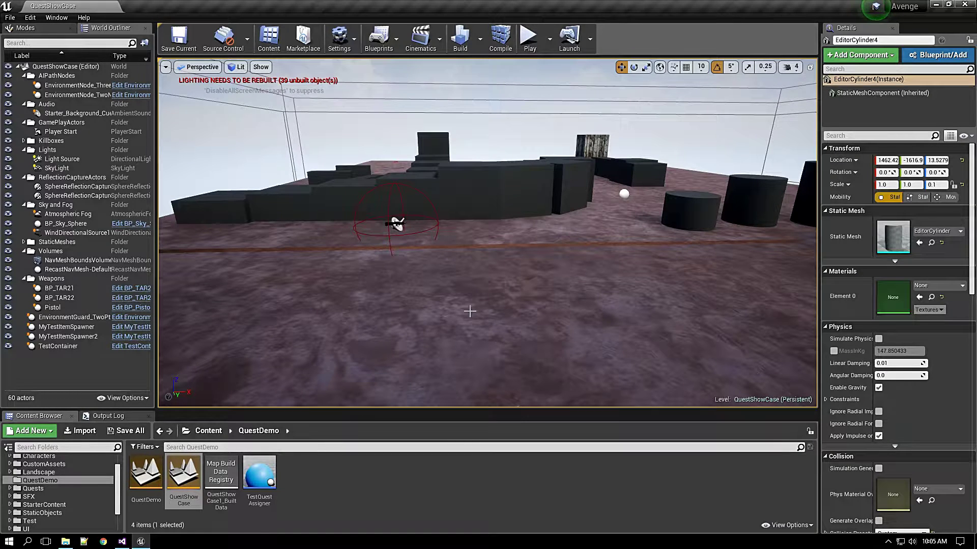
right_drag(465, 312, 406, 314)
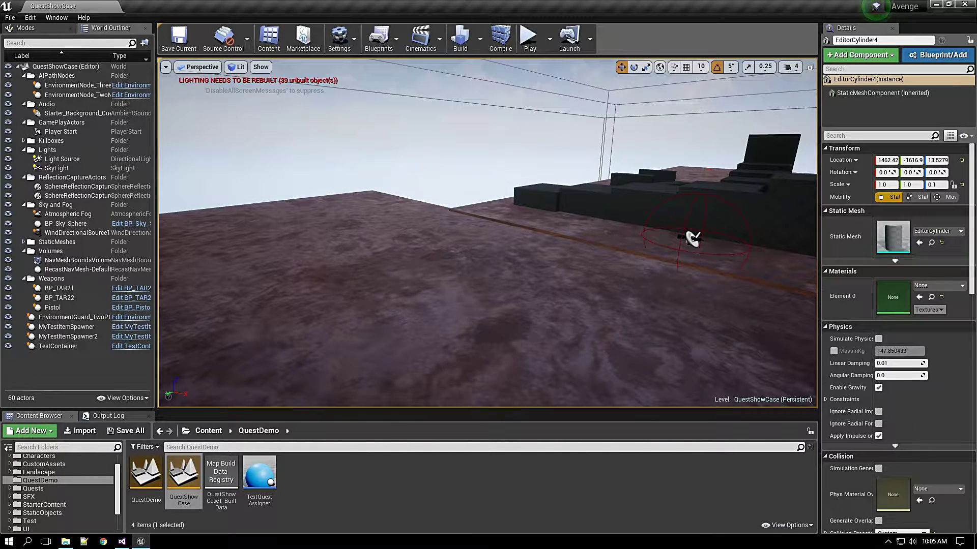
mouse_move(405, 314)
right_down()
mouse_move(448, 314)
mouse_move(420, 314)
right_up()
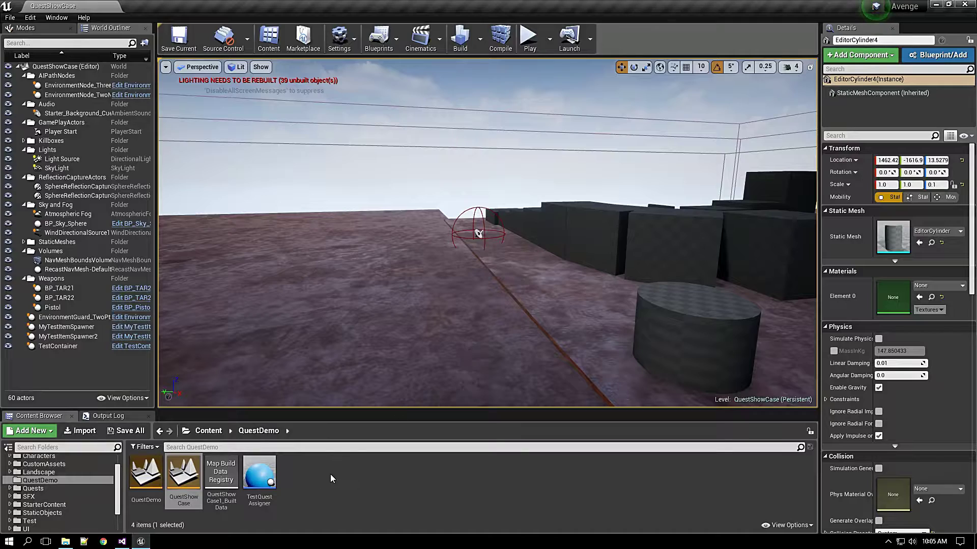
right_drag(650, 204, 730, 194)
key(w)
key(s)
key(a)
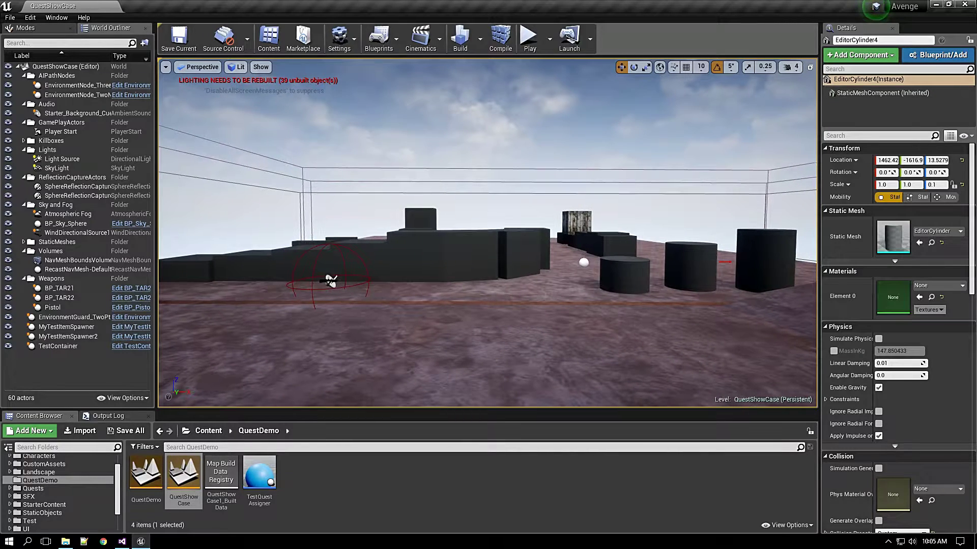
right_drag(534, 204, 593, 257)
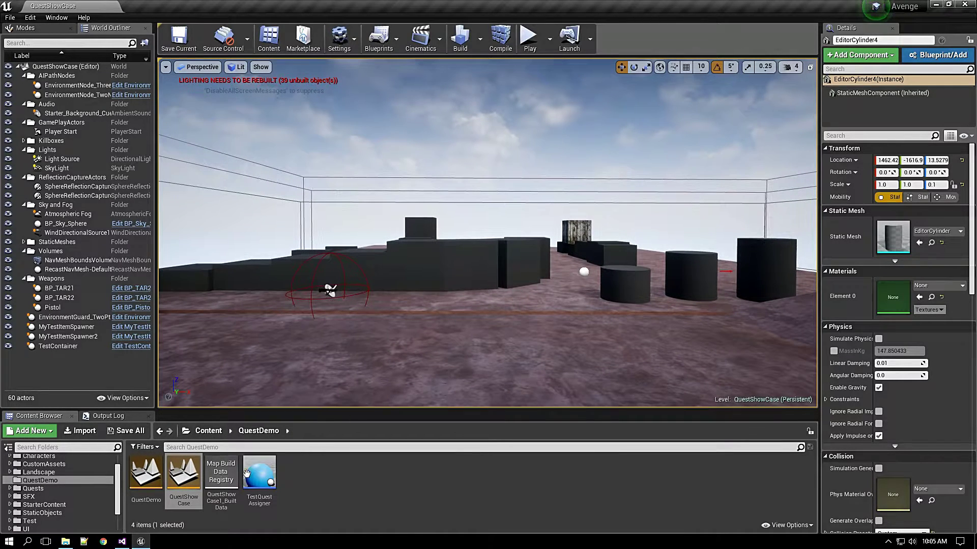
Review the Quest asset types that can be created in the QuestDemo folder.
right_click(407, 460)
mouse_move(435, 432)
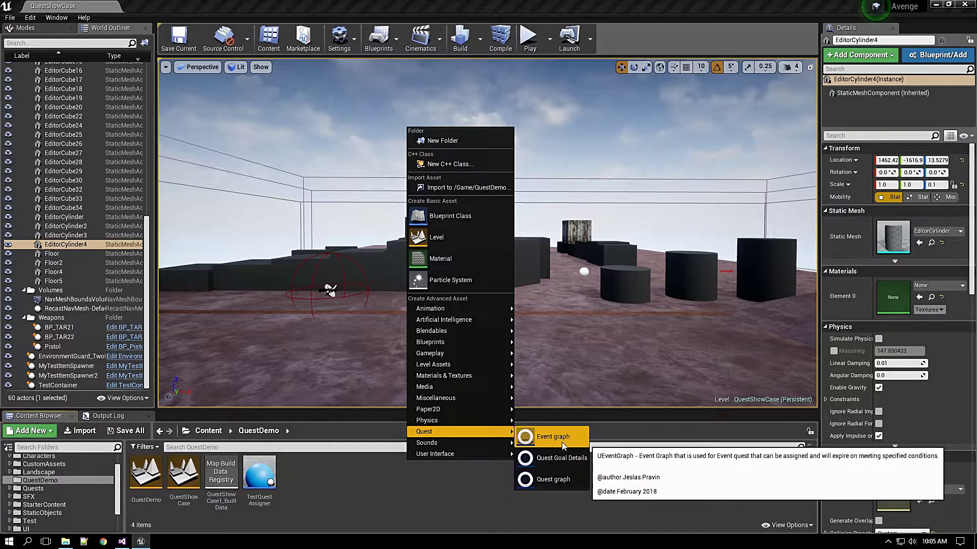
mouse_move(494, 441)
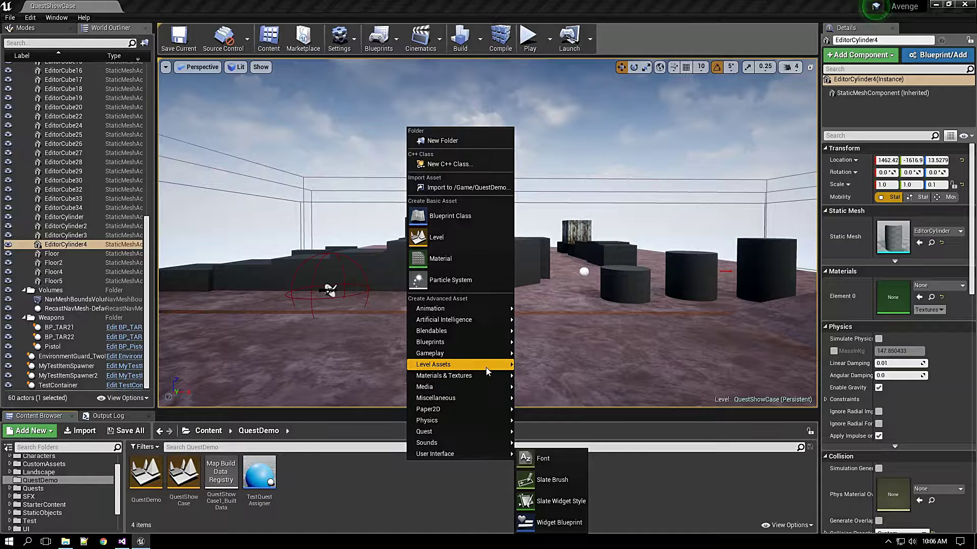
mouse_move(486, 370)
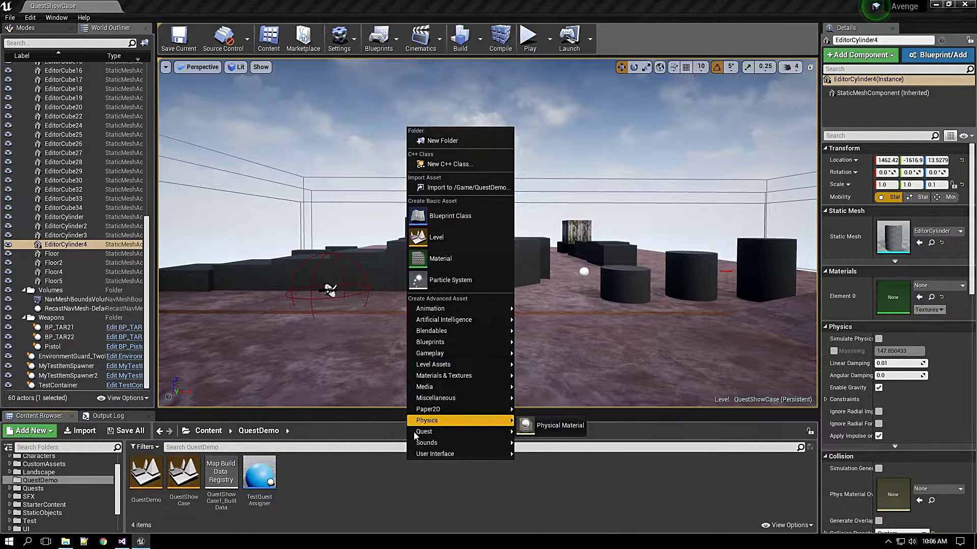
Open the TestLevelGraph asset from the Quest subfolder of the Test content folder.
scroll(34, 497, down, 3)
click(16, 478)
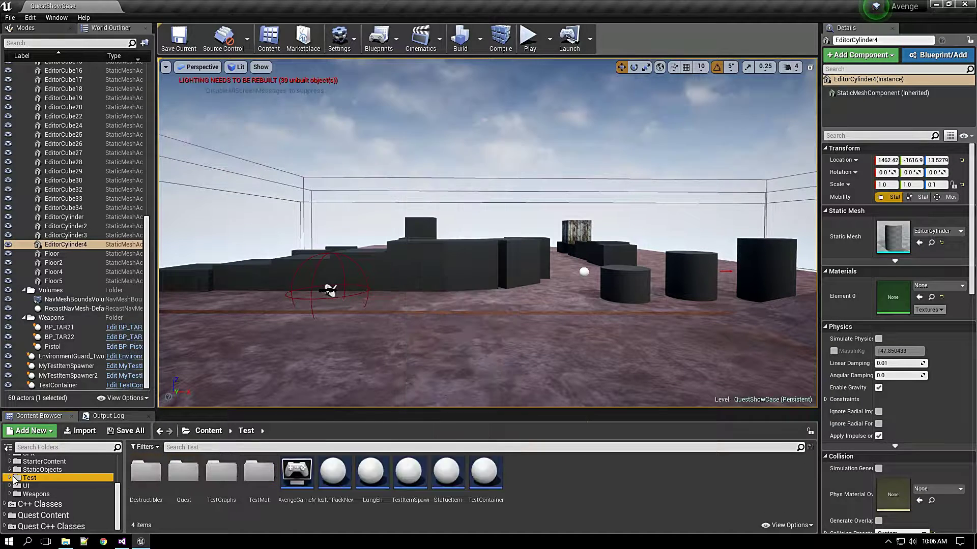
click(10, 477)
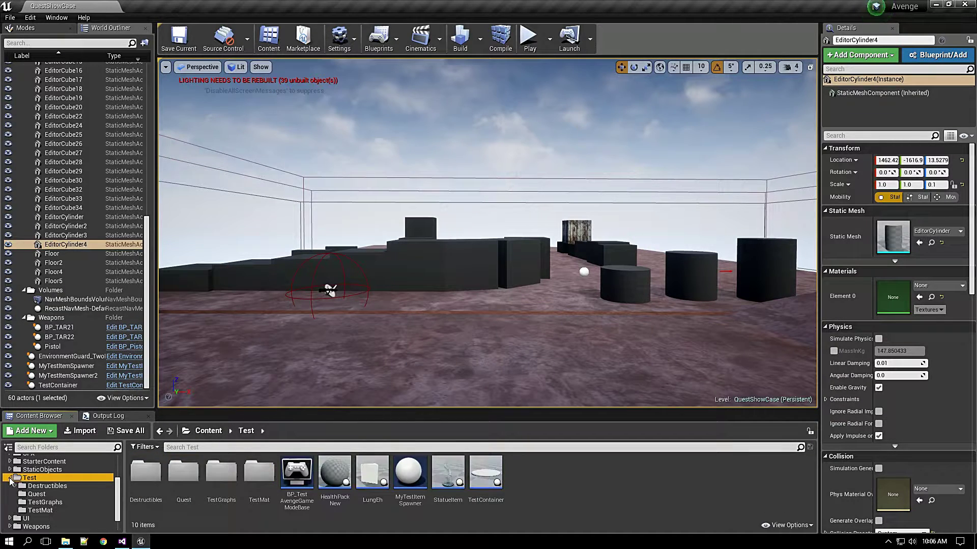
click(43, 502)
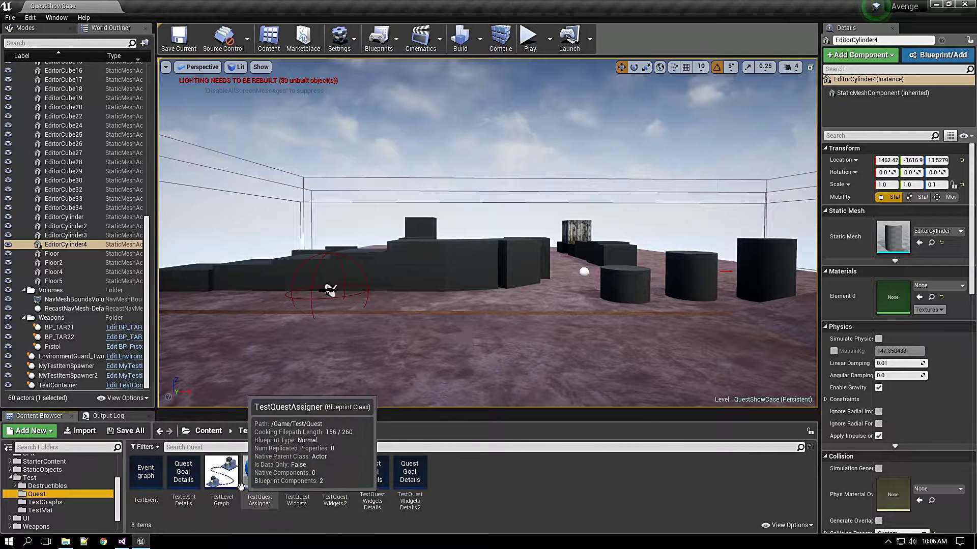
double_click(229, 476)
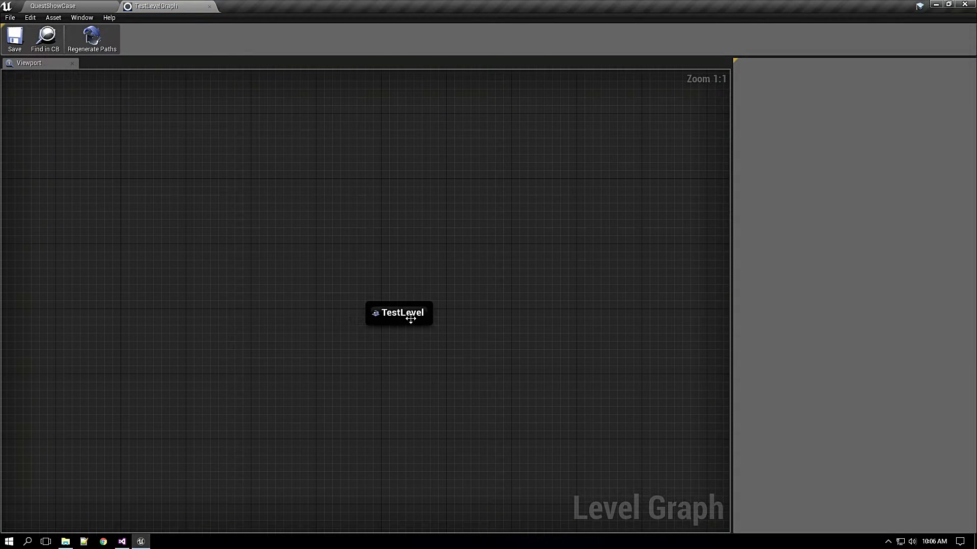
Regenerate the paths in the level graph containing the TestLevel node and close the graph editor.
click(411, 319)
right_drag(427, 337, 328, 306)
drag(315, 272, 466, 162)
click(380, 264)
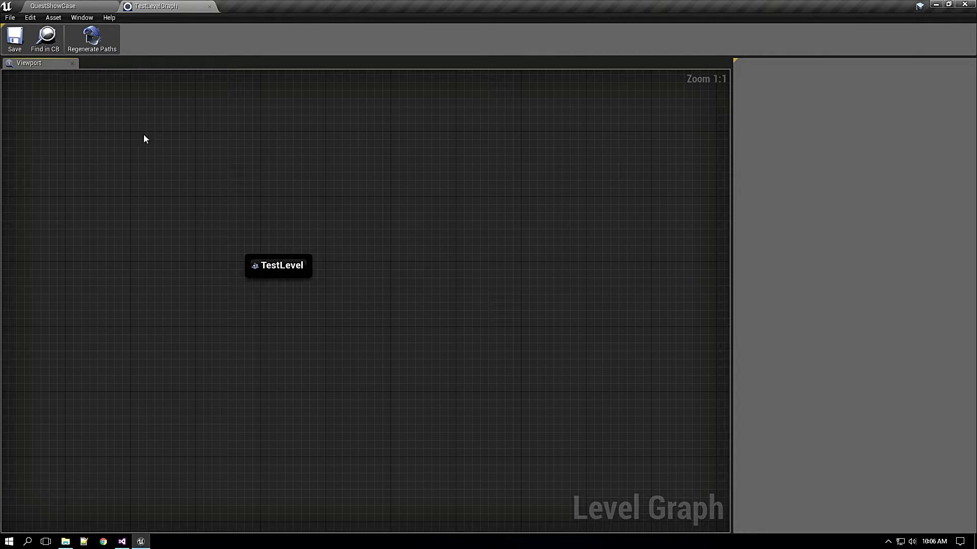
click(100, 48)
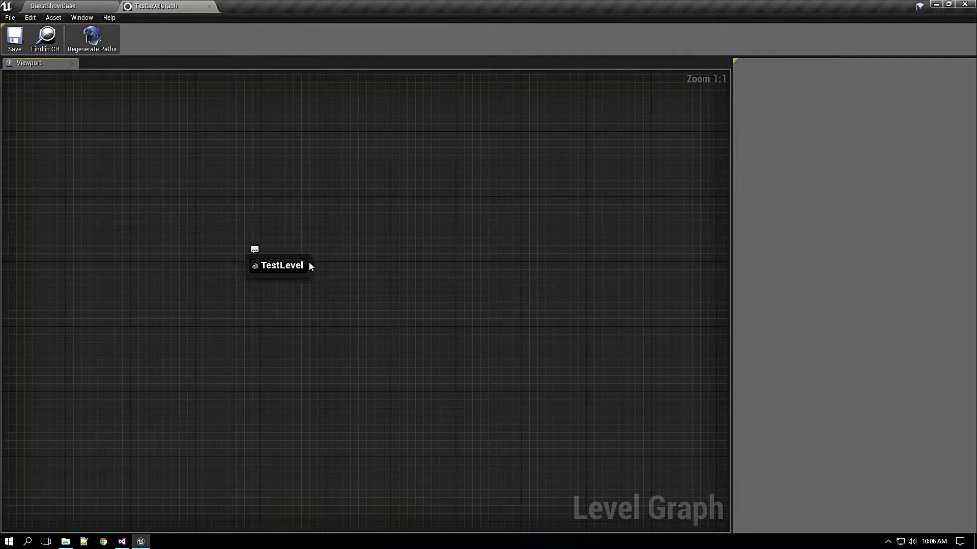
middle_click(165, 6)
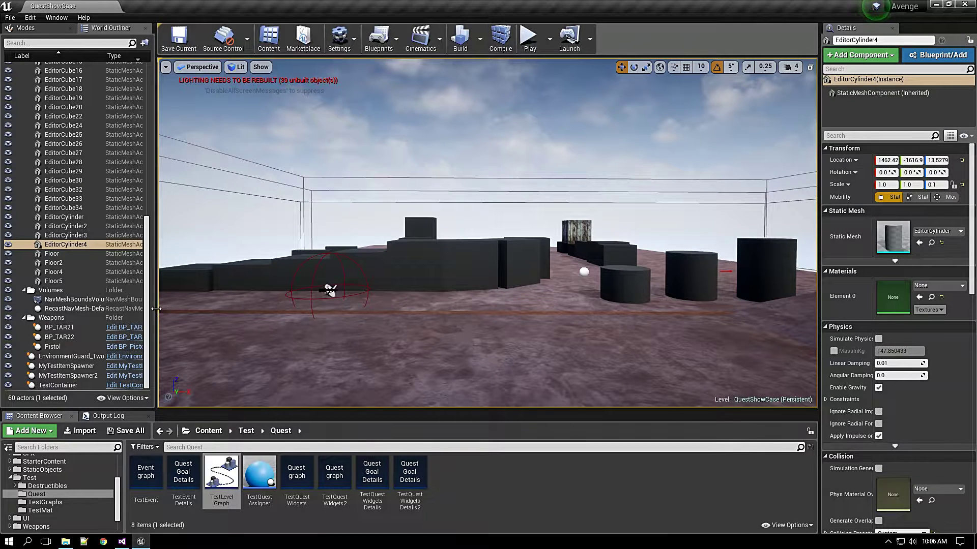
Open the Characters content folder and collapse the StaticMeshes folder in the World Outliner.
drag(148, 317, 141, 191)
click(22, 175)
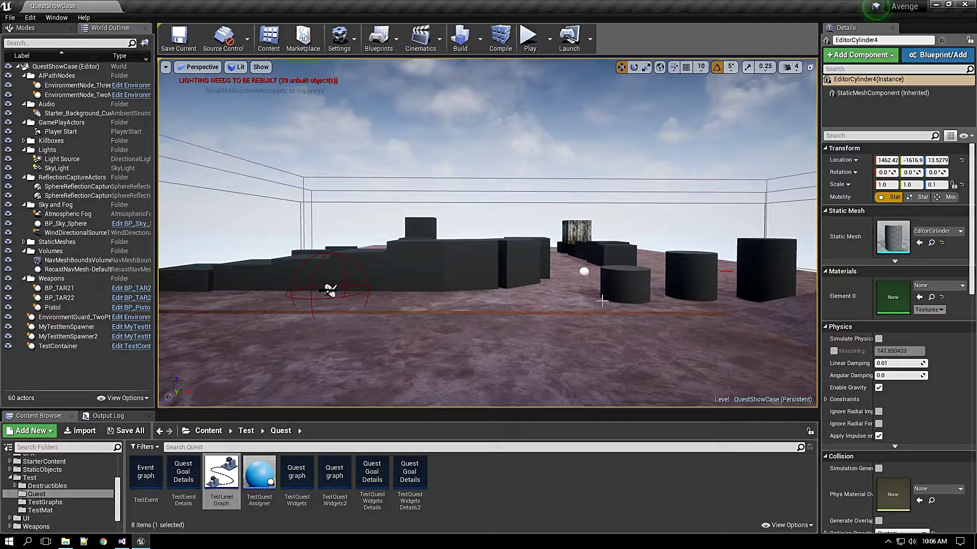
right_drag(602, 300, 564, 338)
scroll(15, 496, up, 3)
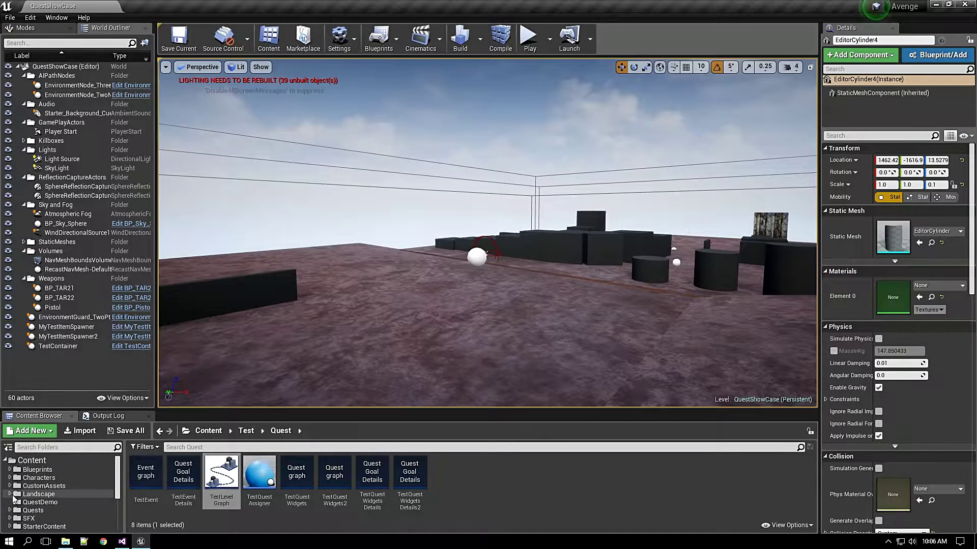
click(40, 478)
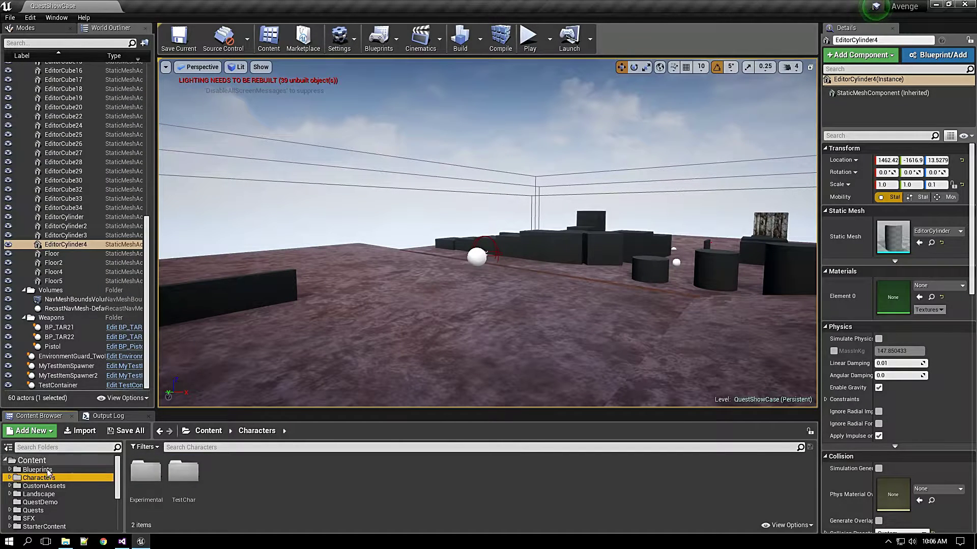
drag(146, 291, 152, 119)
click(24, 242)
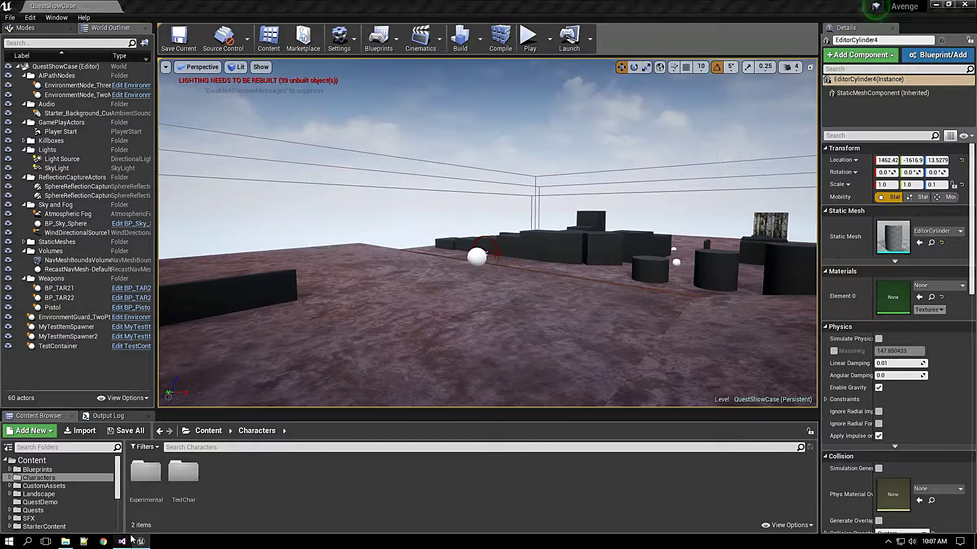
Switch to Visual Studio and examine the Quest plugin source and the Avenge project's Quest context classes.
click(122, 542)
scroll(701, 274, down, 4)
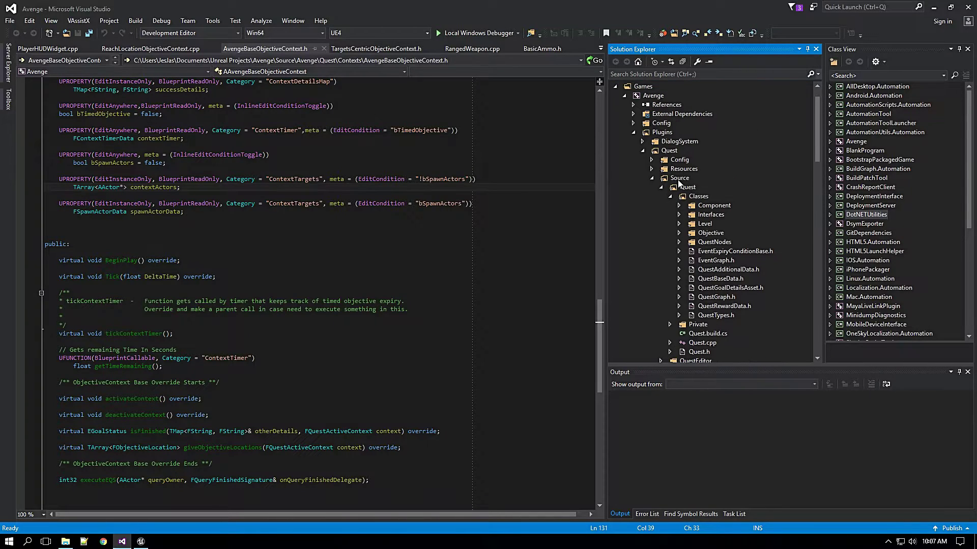
click(685, 188)
drag(817, 143, 808, 312)
scroll(709, 235, up, 10)
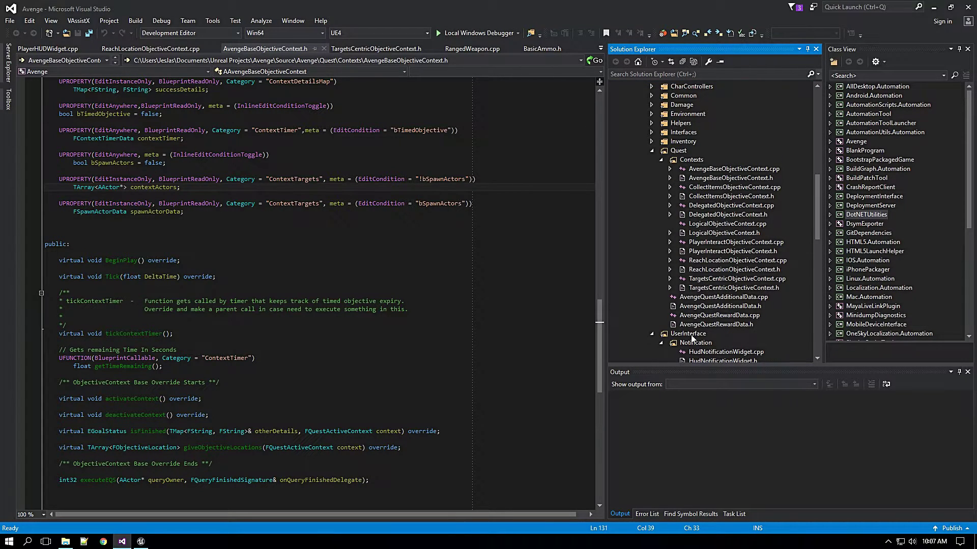
Switch back to the Unreal Editor and open the QuestDemo content folder.
key(alt+Tab)
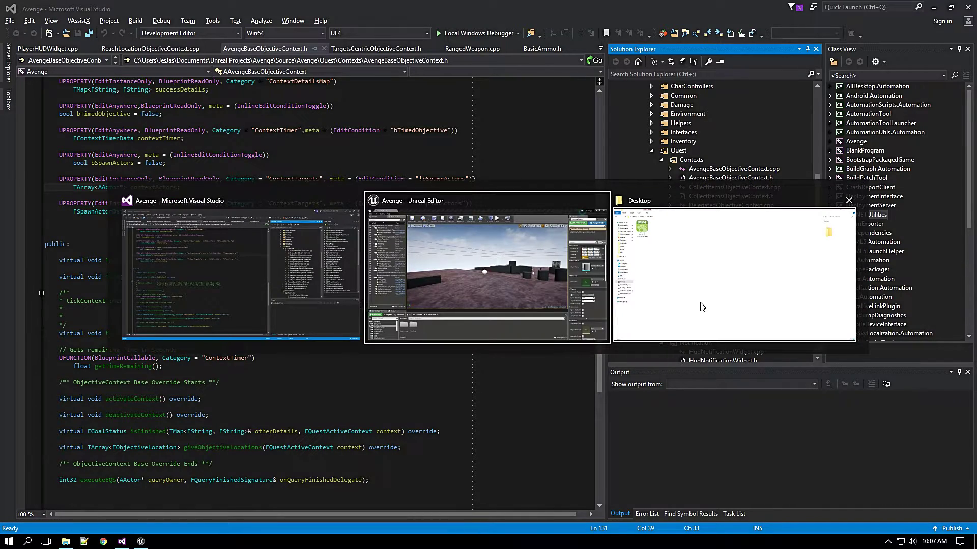
right_drag(618, 332, 545, 323)
key(w)
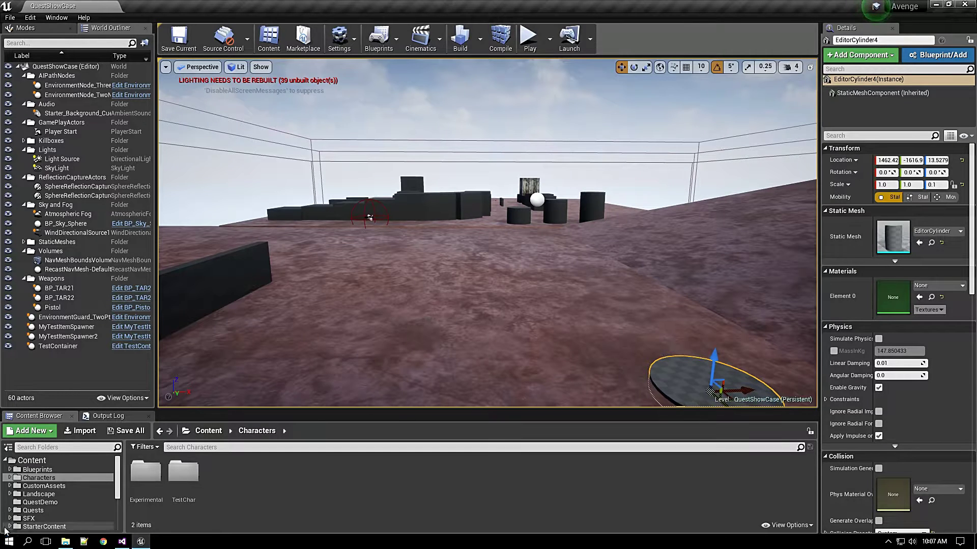
click(31, 503)
key(s)
right_drag(448, 302, 326, 250)
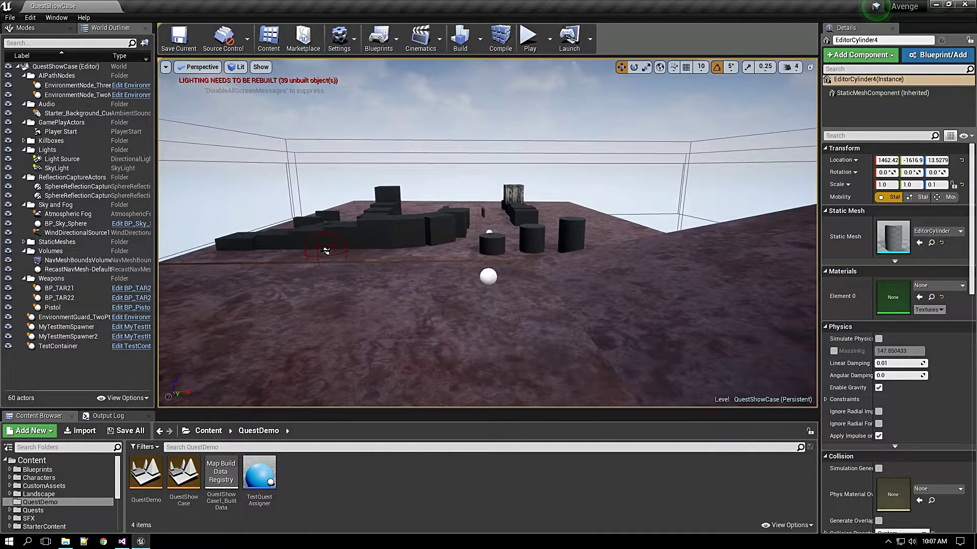
key(a)
right_drag(450, 298, 451, 298)
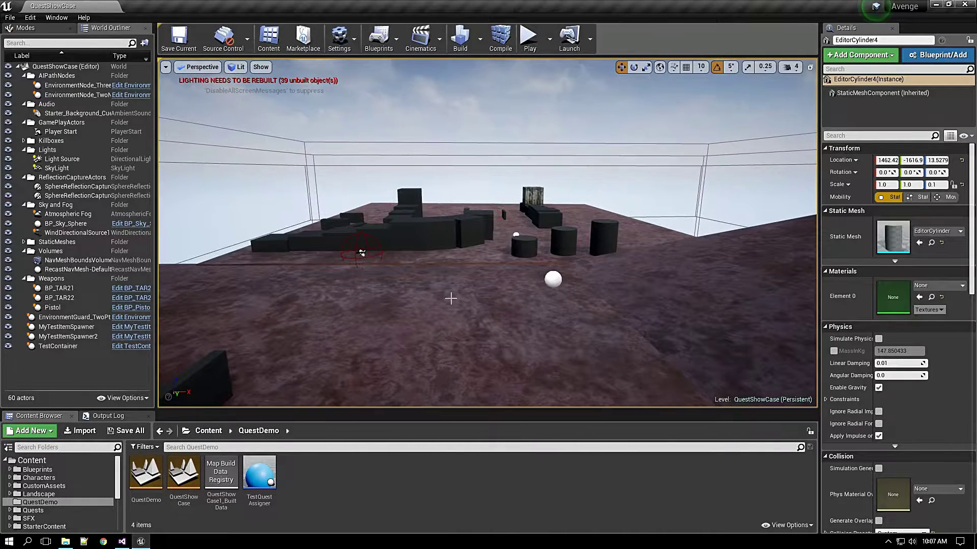
Create a Quest graph asset named SimpleQuest in the QuestDemo folder.
right_click(432, 506)
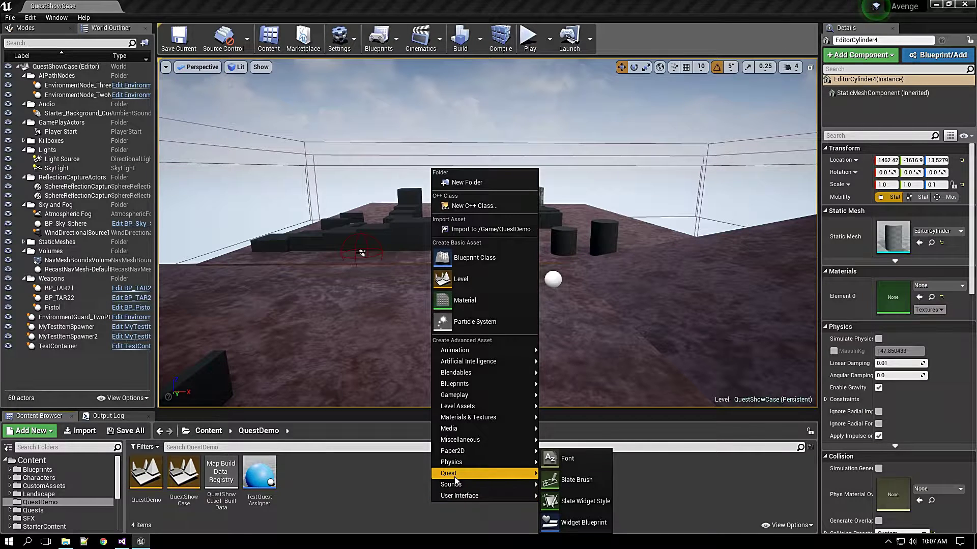
mouse_move(477, 477)
click(576, 521)
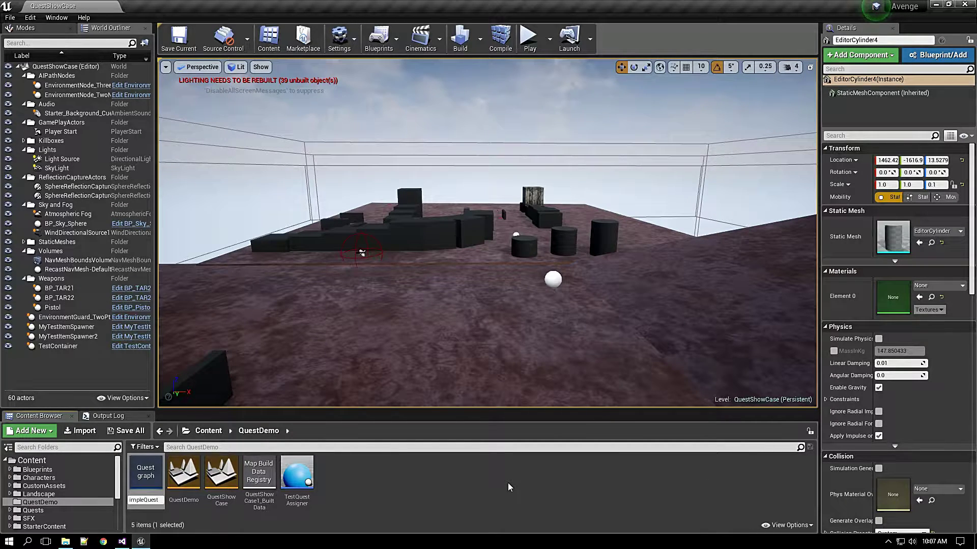
key(Return)
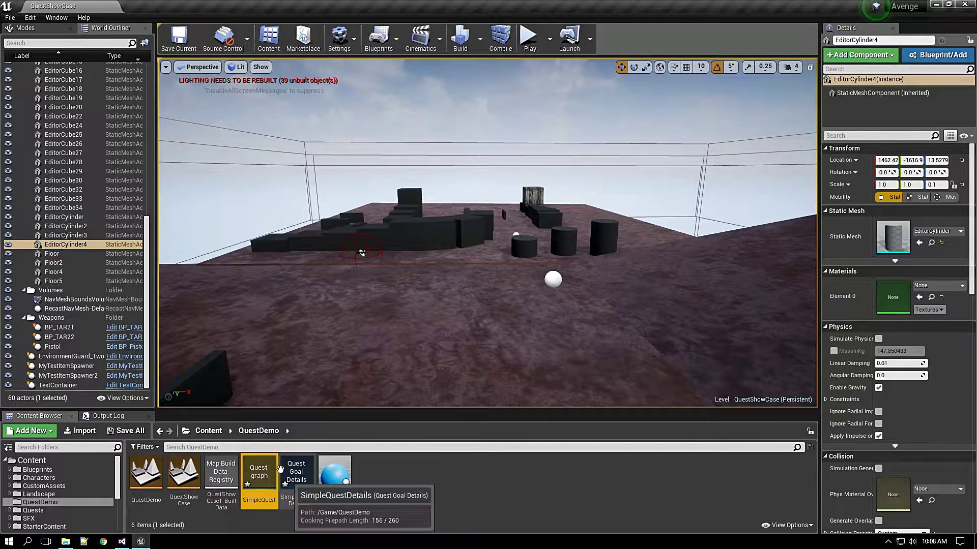
Select the SimpleQuestDetails asset and collapse the StaticMeshes folder in the World Outliner again.
scroll(16, 259, up, 10)
click(24, 242)
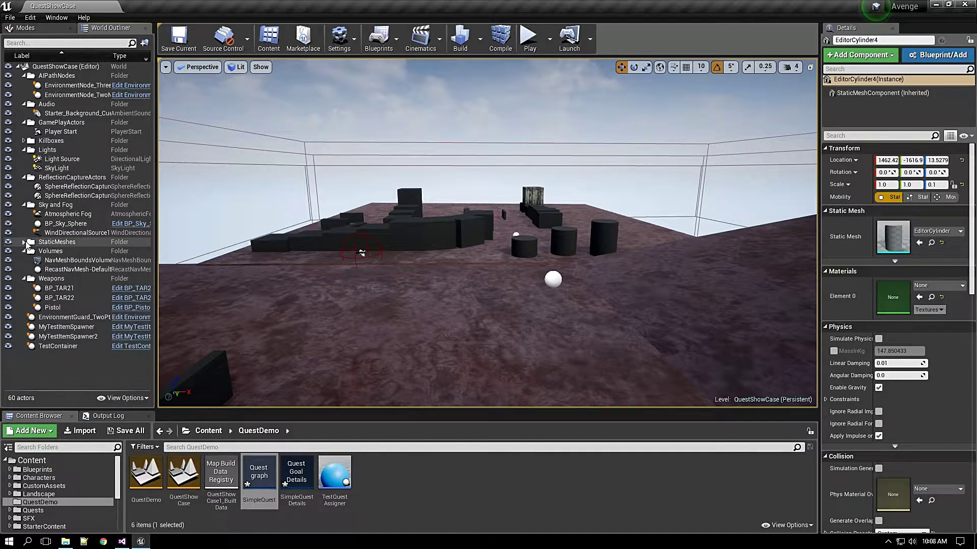
click(294, 491)
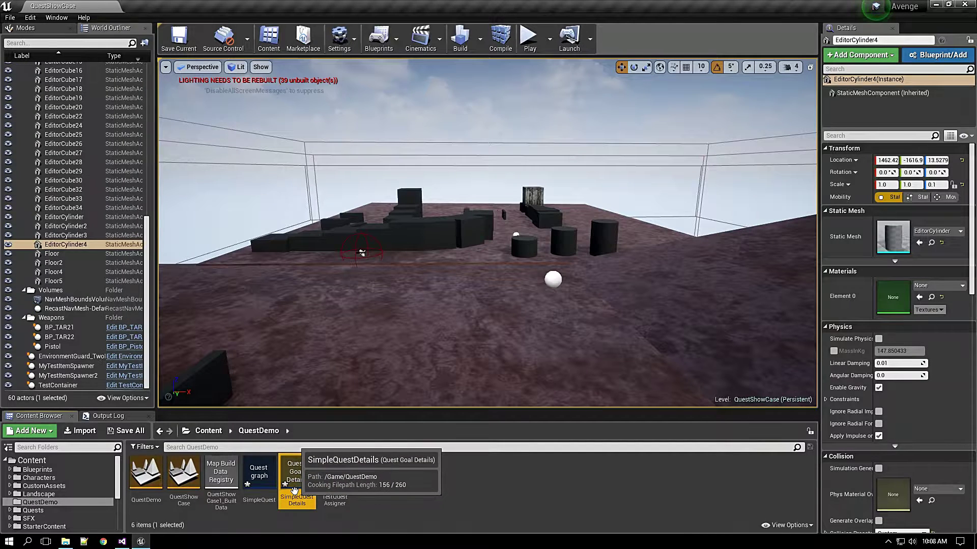
drag(149, 326, 148, 173)
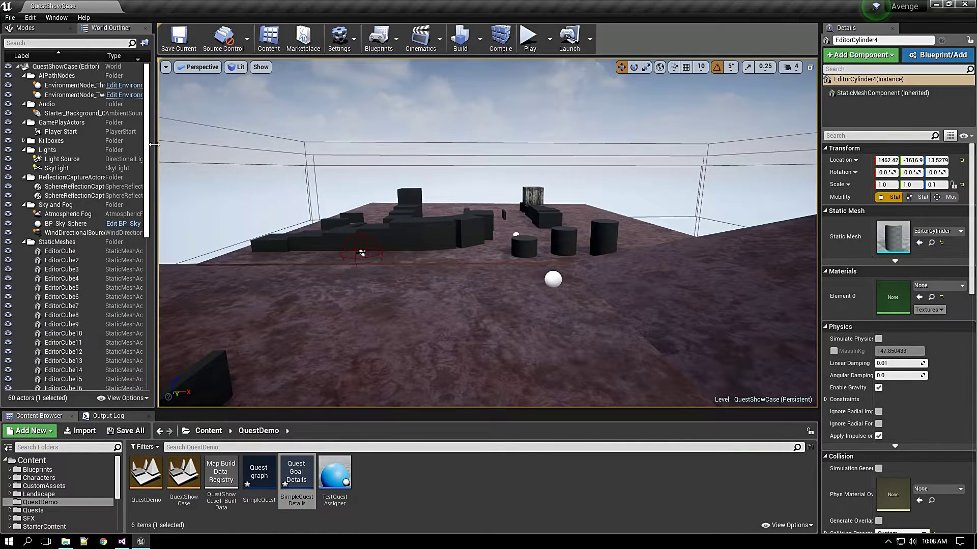
click(31, 243)
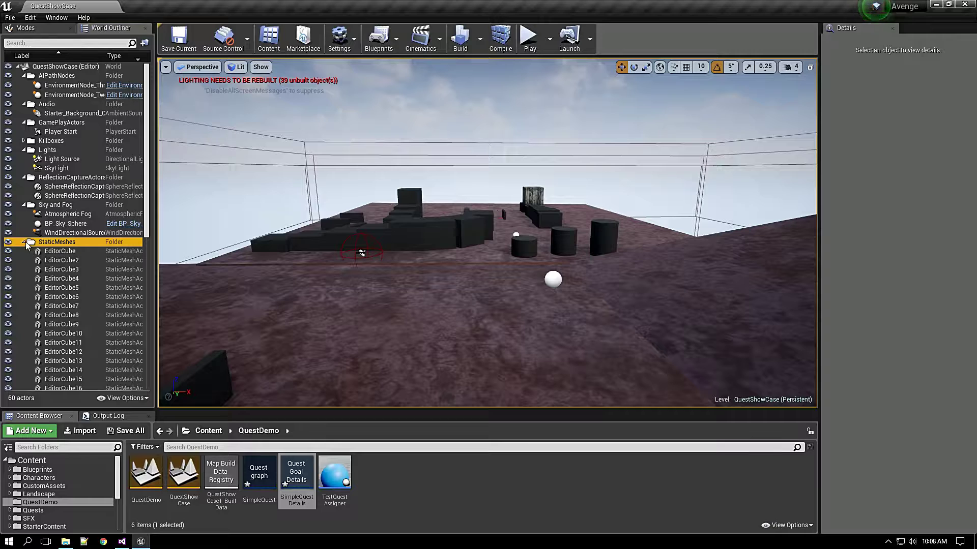
click(24, 242)
Check the description of the Quest Goal Details asset type and select the SimpleQuest graph in the QuestDemo folder.
right_click(493, 511)
mouse_move(534, 478)
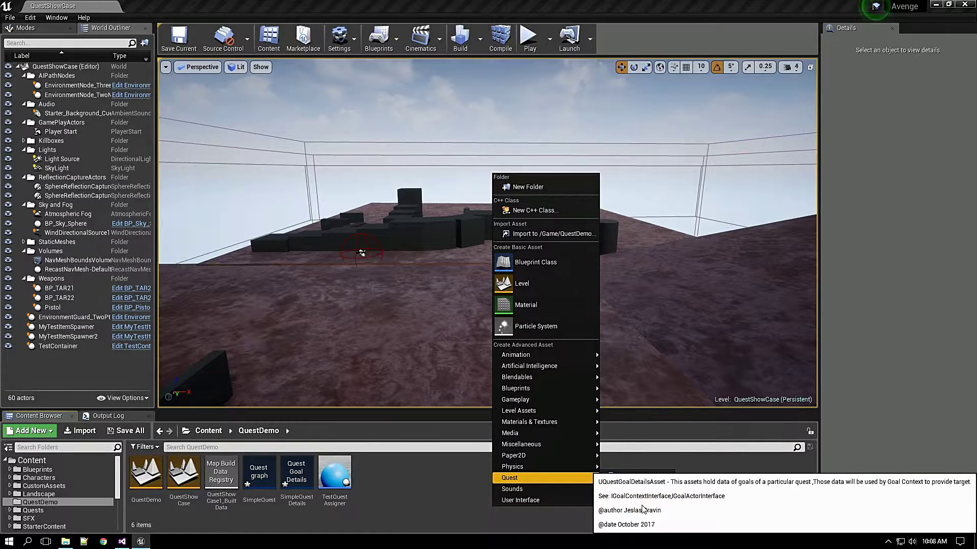
click(309, 486)
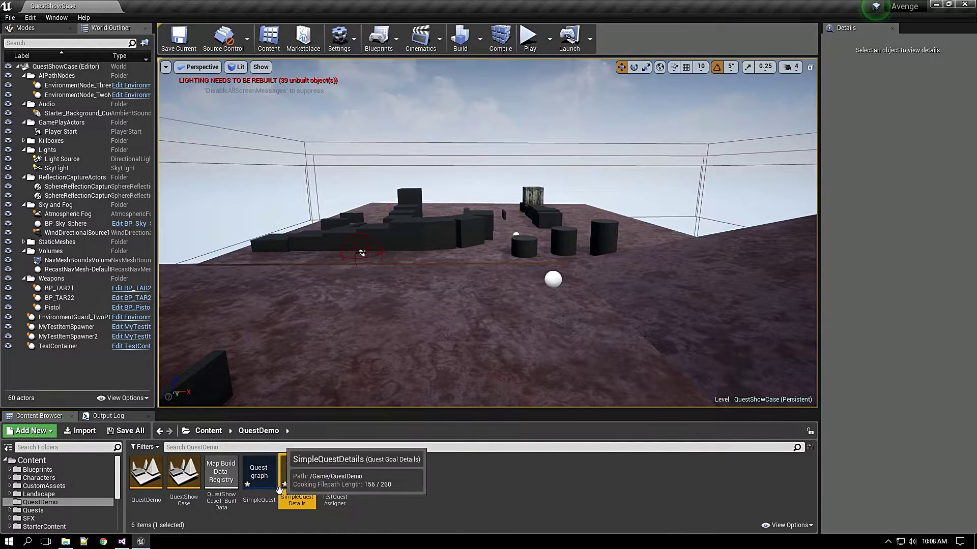
click(258, 491)
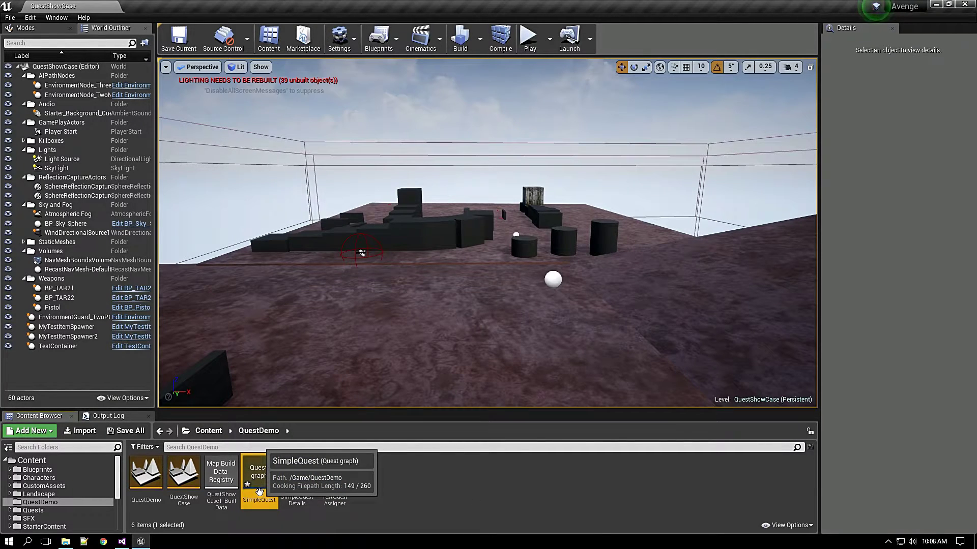
Open the SimpleQuest graph to check its quest settings, close it again and look around the level.
double_click(259, 491)
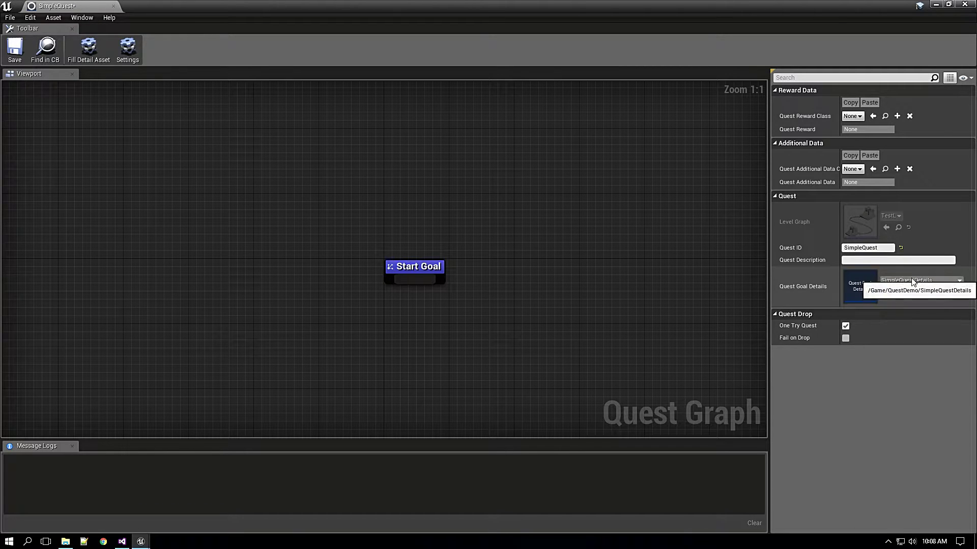
click(114, 6)
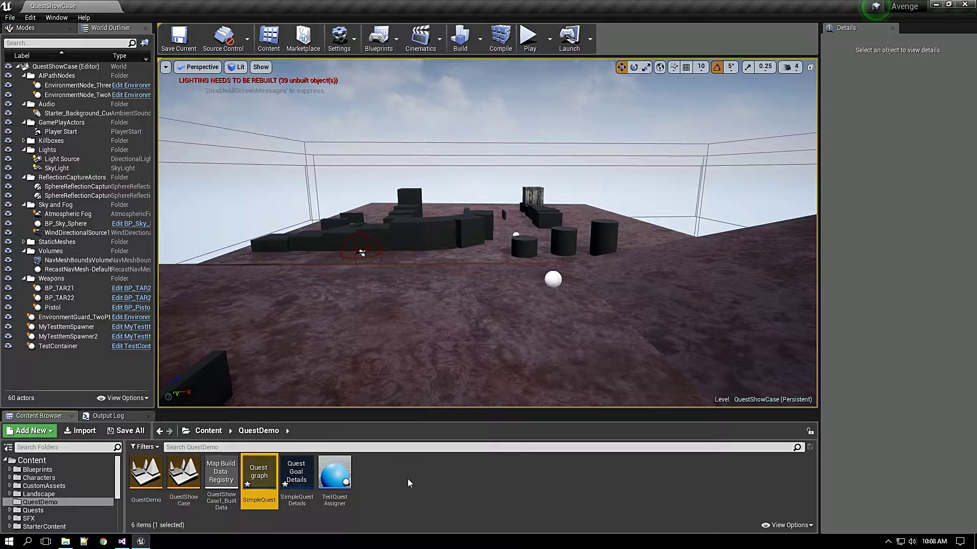
right_drag(484, 318, 484, 339)
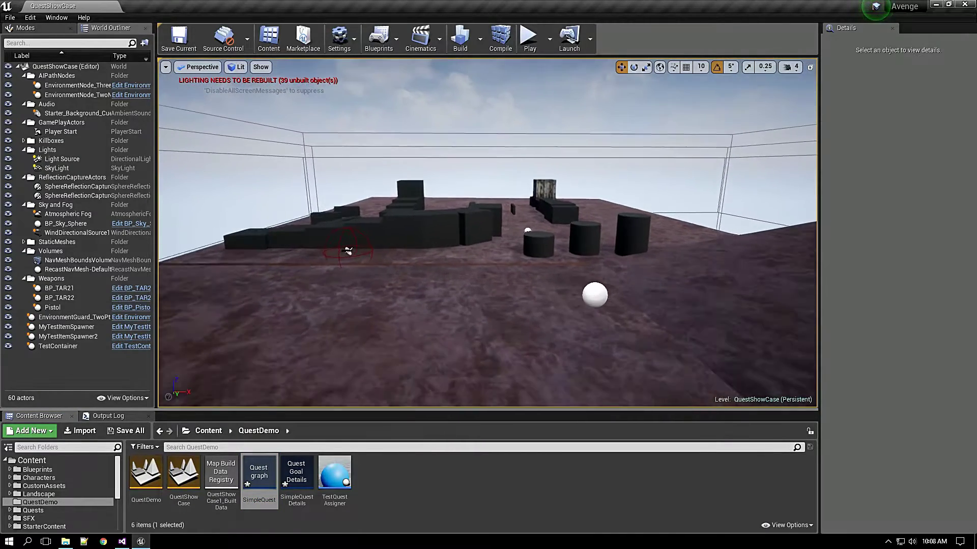
drag(487, 233, 483, 290)
key(d)
right_drag(488, 232, 487, 226)
key(w)
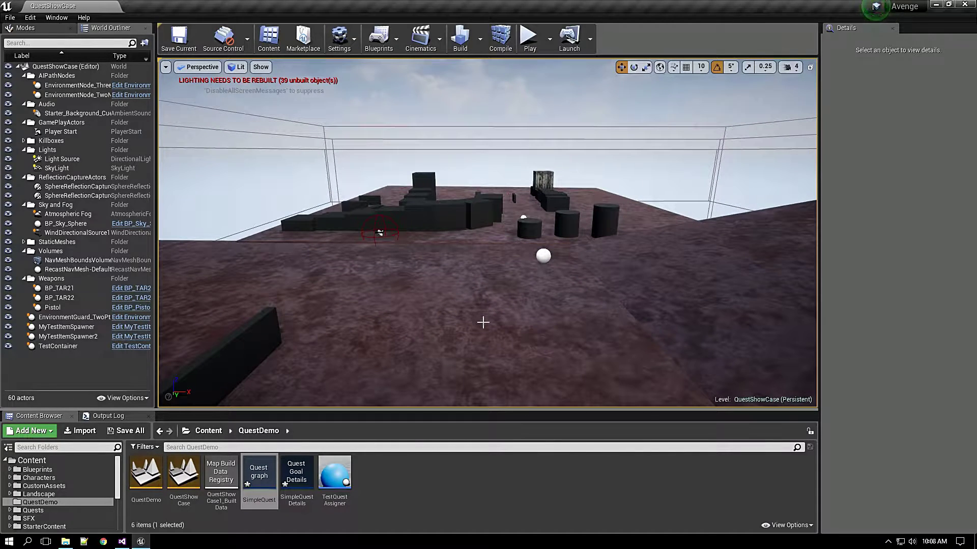
Reopen the SimpleQuest graph and add an objective to the Start Goal node.
double_click(256, 488)
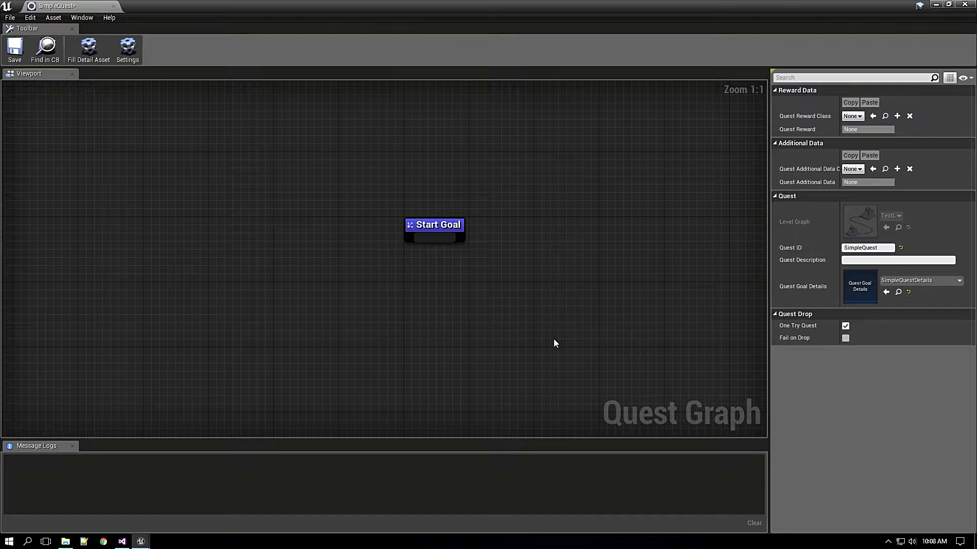
right_click(442, 234)
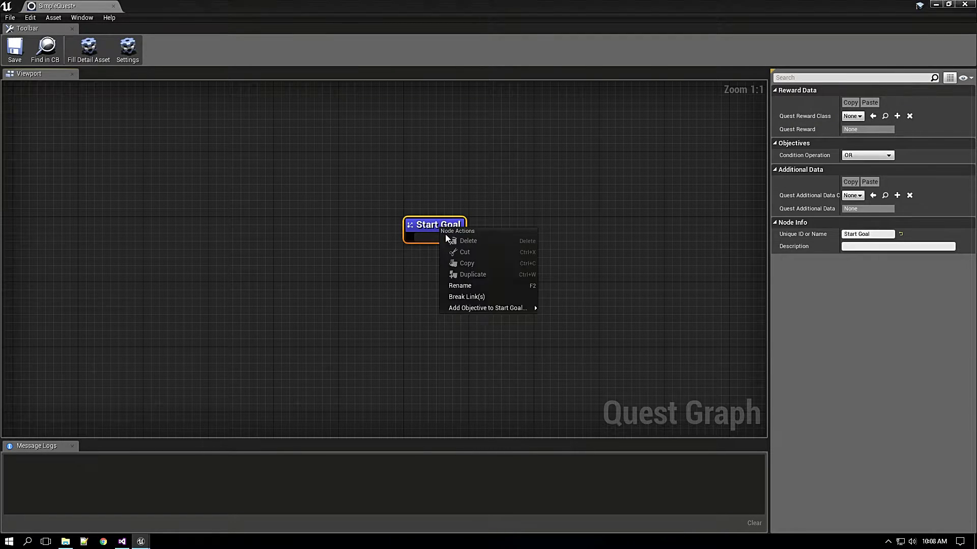
mouse_move(508, 307)
click(554, 322)
Name the goal node "Reach location" and describe it as "Reach the marked location".
click(448, 226)
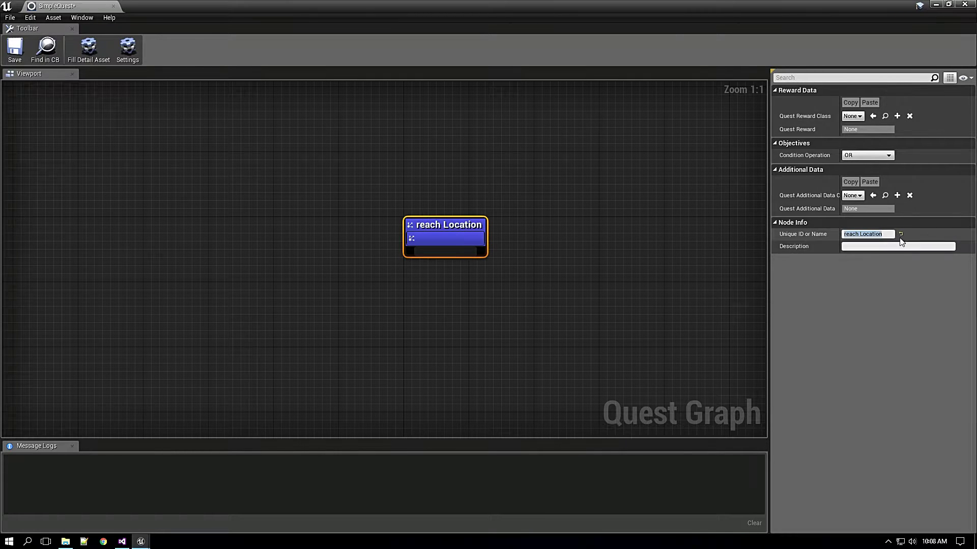
key(Home)
key(Delete)
text(R)
click(863, 234)
key(BackSpace)
text(l)
key(Return)
click(876, 247)
text(Rea)
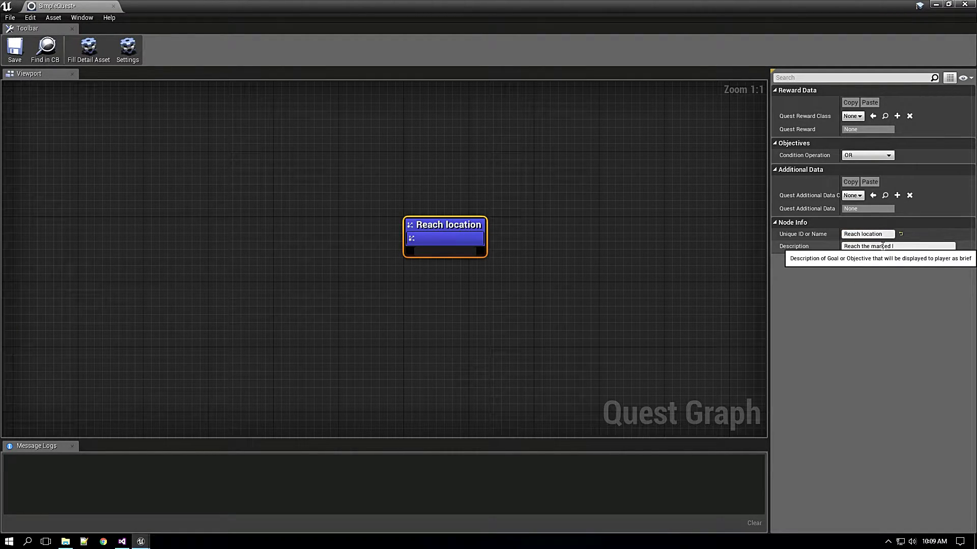
Name the objective inside the Reach location goal "Objective".
click(478, 242)
click(870, 236)
text(T)
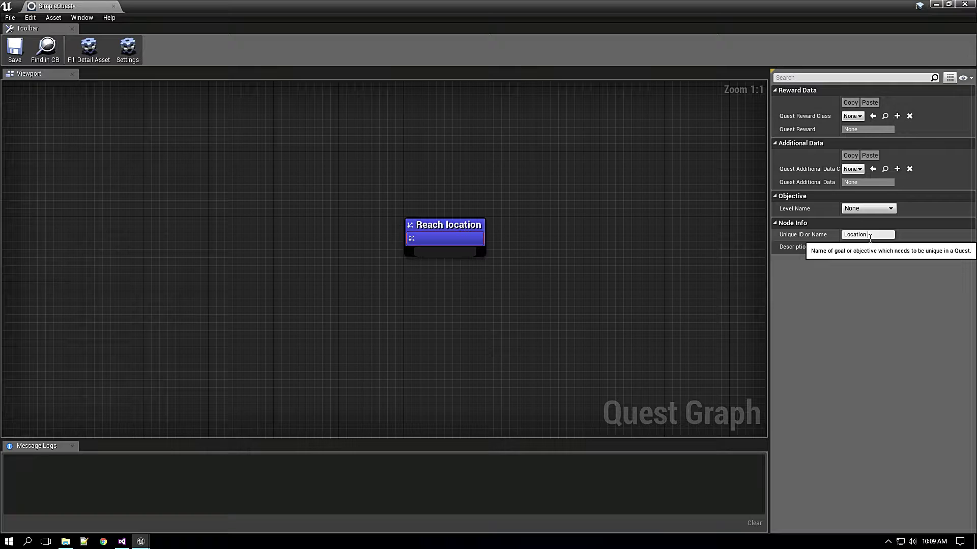
text(bjective)
key(Return)
Set the Reach location goal's additional data class to BP_GoalAdditionalData and check the choices for its icon texture.
click(428, 251)
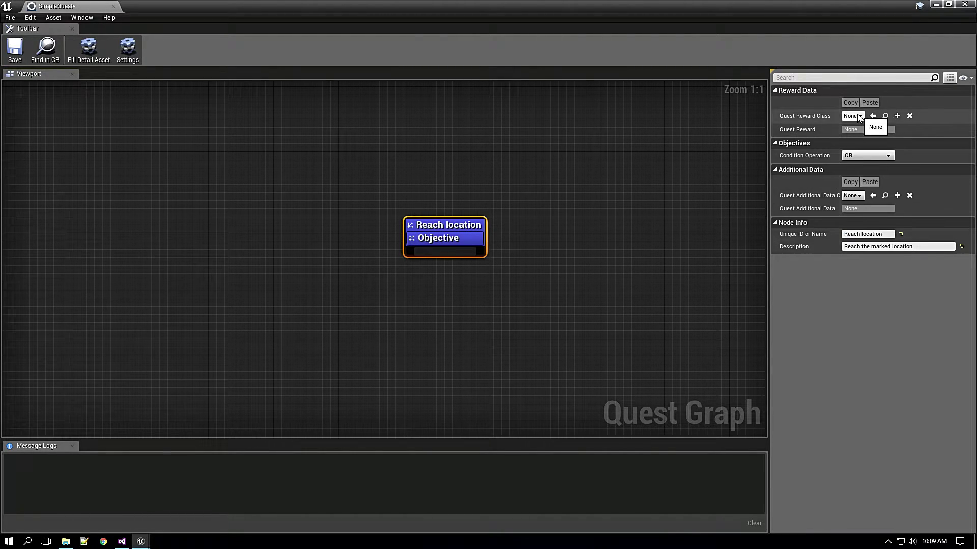
click(853, 195)
click(864, 235)
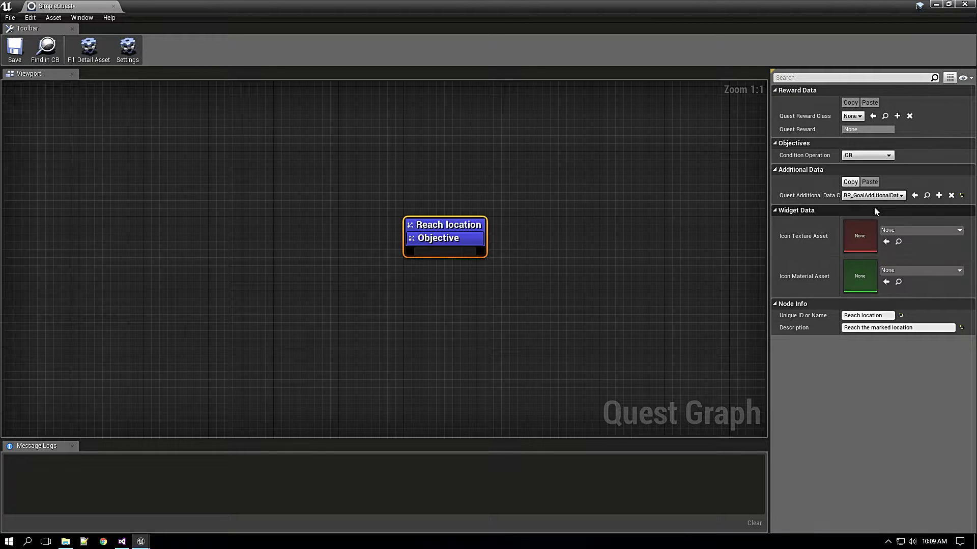
click(908, 231)
click(909, 231)
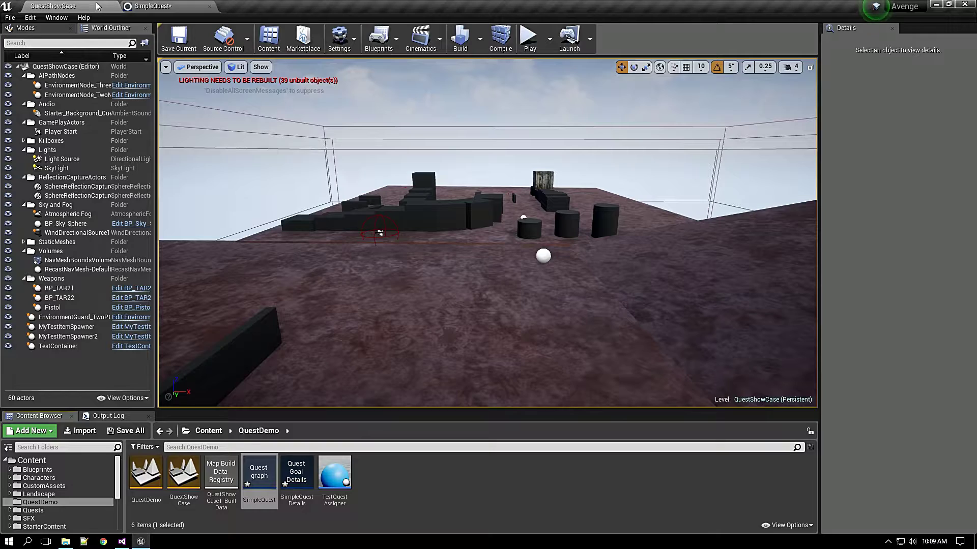
Assign MI_question-mark_Cropped_Yel from the Markers/Textures folder as the goal's icon material and close the SimpleQuest graph.
scroll(56, 497, down, 3)
scroll(56, 497, down, 5)
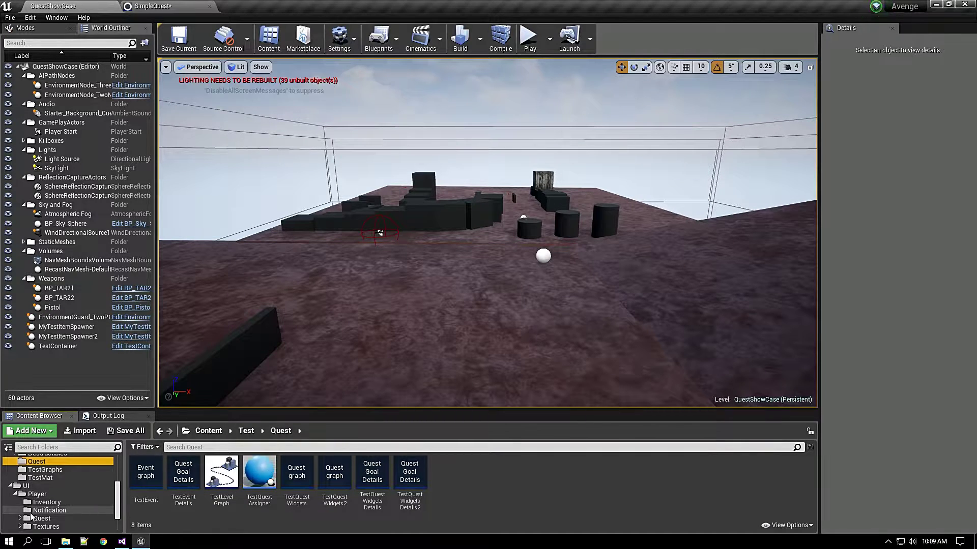
click(50, 470)
click(180, 490)
double_click(145, 472)
click(297, 481)
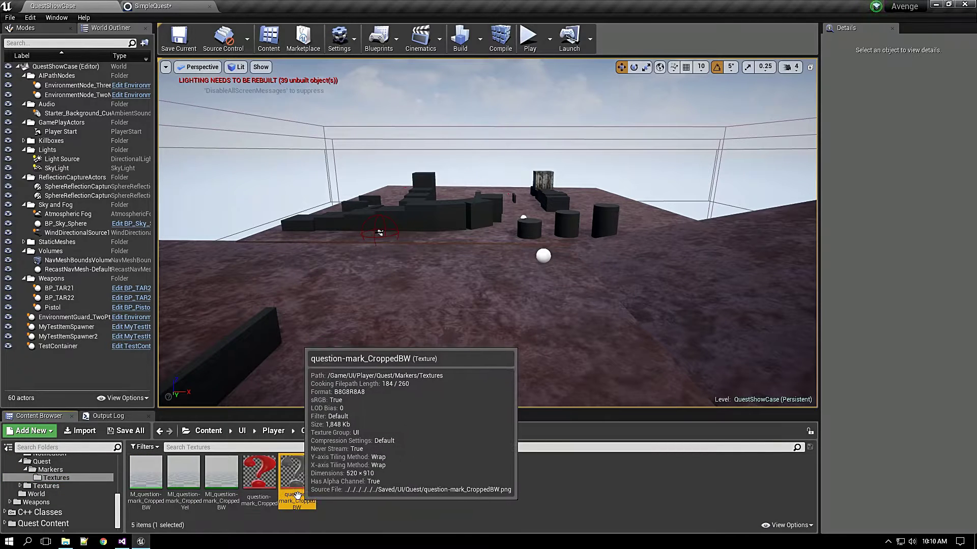
drag(184, 473, 512, 245)
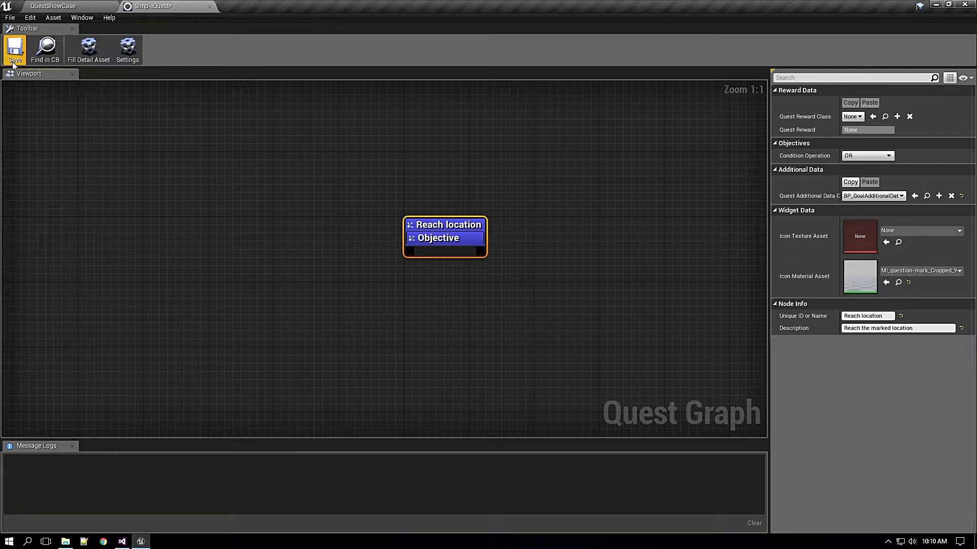
click(209, 6)
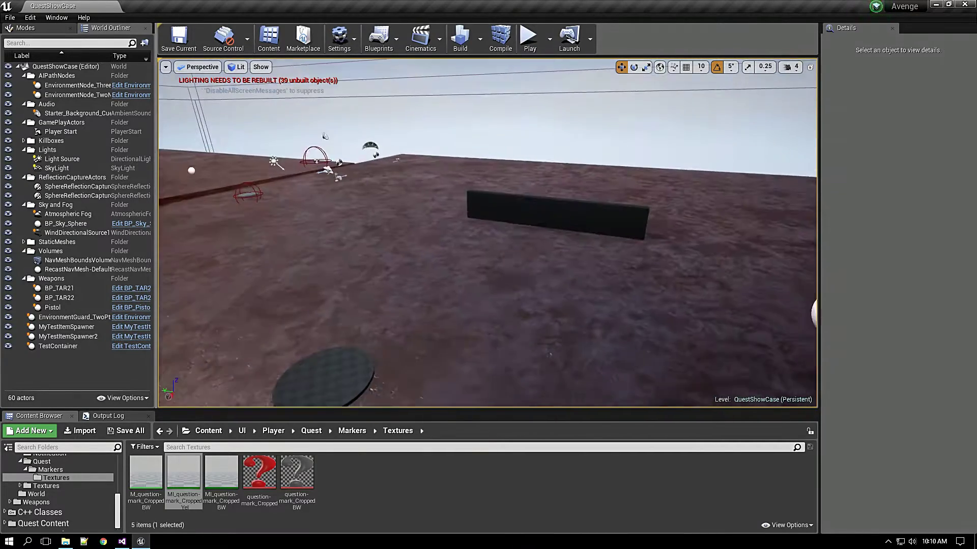
Place a BP_TestReachLocationContext from the Quests/Classes/Contexts folder on the round platform in the level.
scroll(23, 496, up, 4)
click(49, 502)
scroll(48, 506, up, 5)
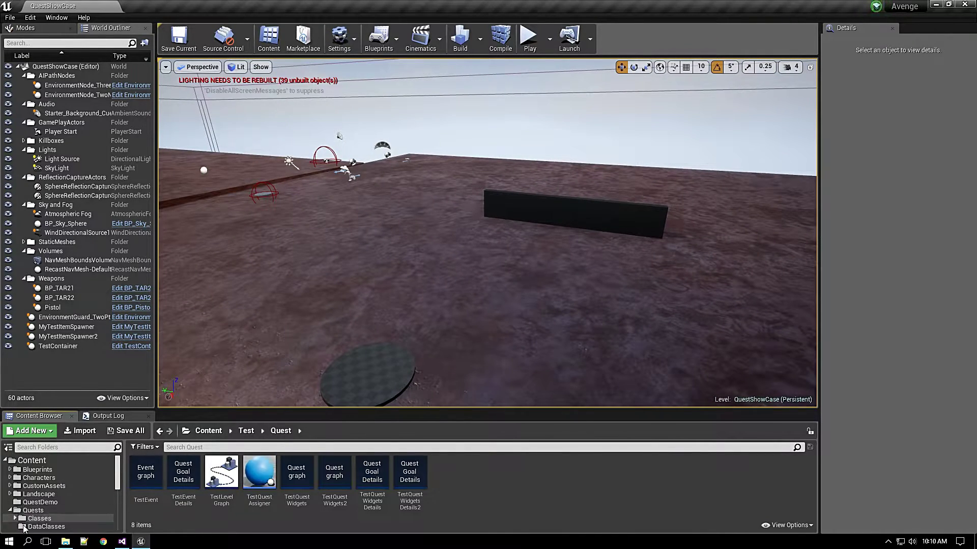
click(36, 518)
double_click(147, 483)
drag(264, 493, 363, 377)
key(f)
Set the placed context's Quest Goal Details to SimpleQuestDetails and save the level.
click(937, 258)
click(871, 359)
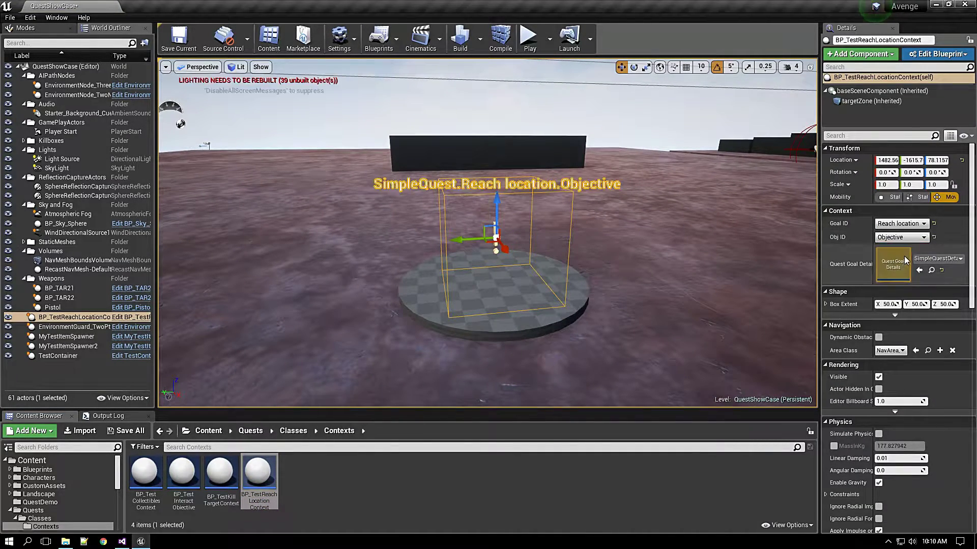
click(180, 38)
right_drag(356, 203, 392, 245)
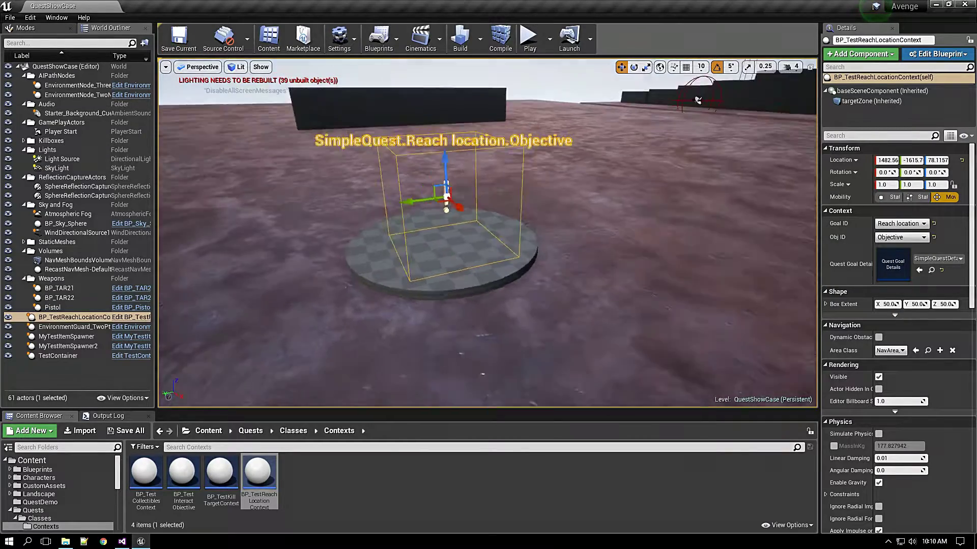
right_drag(280, 295, 336, 275)
mouse_move(305, 309)
right_down()
mouse_move(321, 318)
mouse_move(275, 321)
mouse_move(305, 309)
right_up()
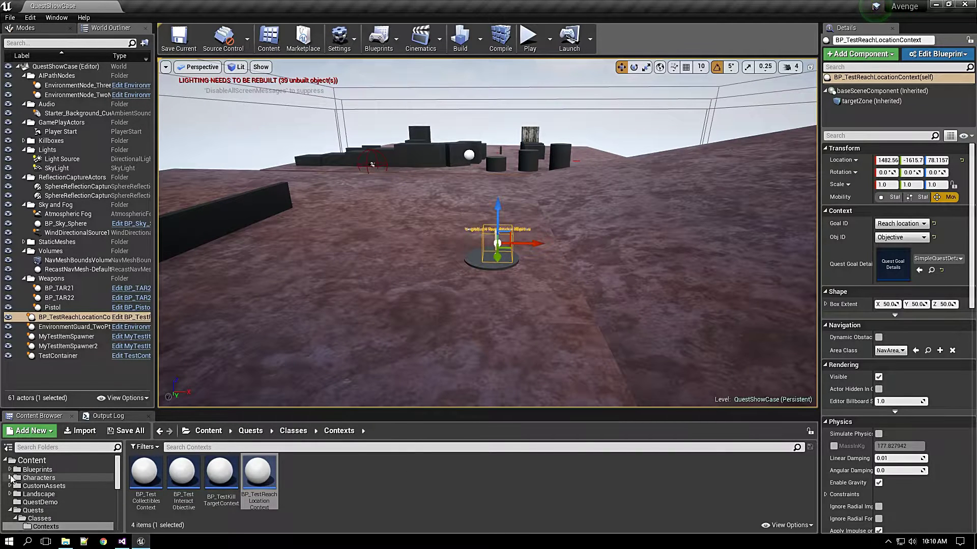
right_drag(467, 312, 442, 337)
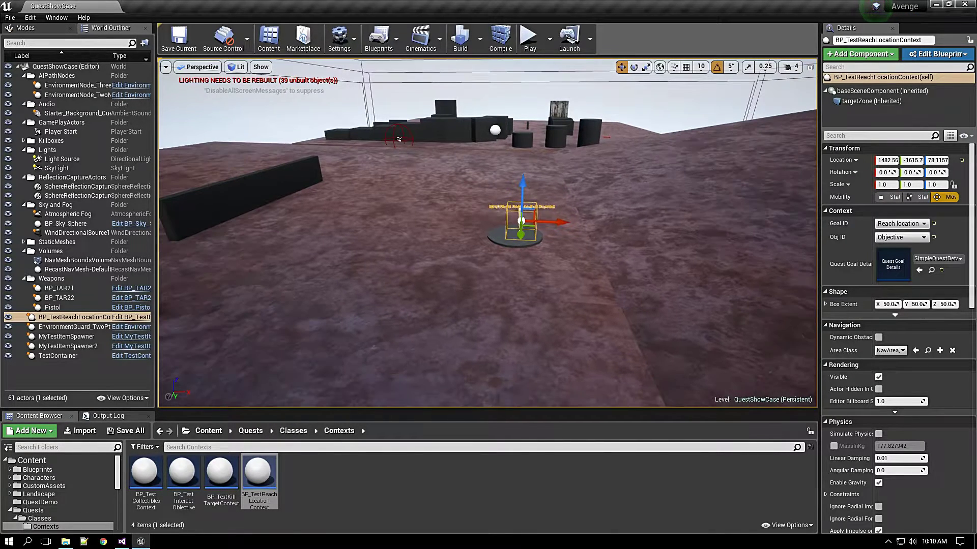
right_drag(561, 282, 444, 389)
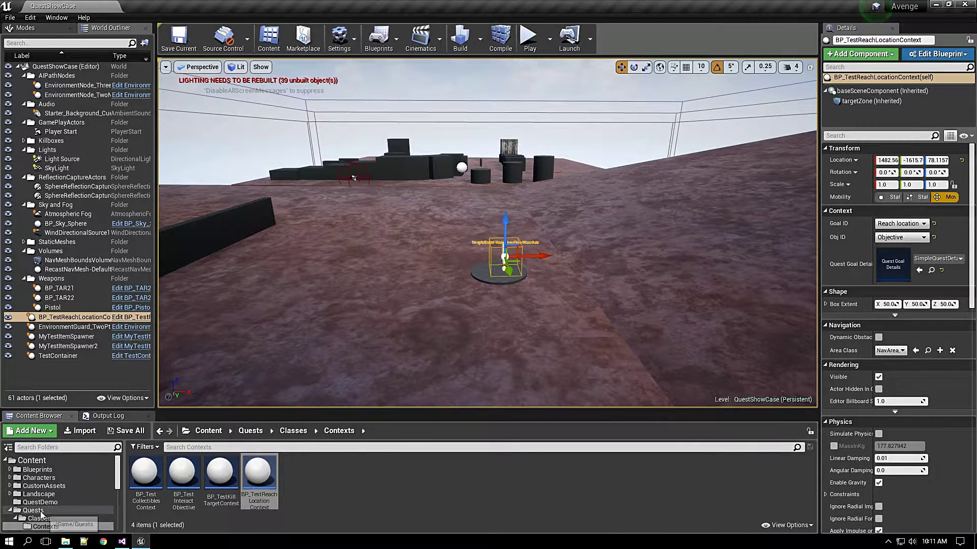
Open the SimpleQuest graph from the QuestDemo folder, check the Reach location goal's settings and save the graph.
scroll(40, 516, down, 3)
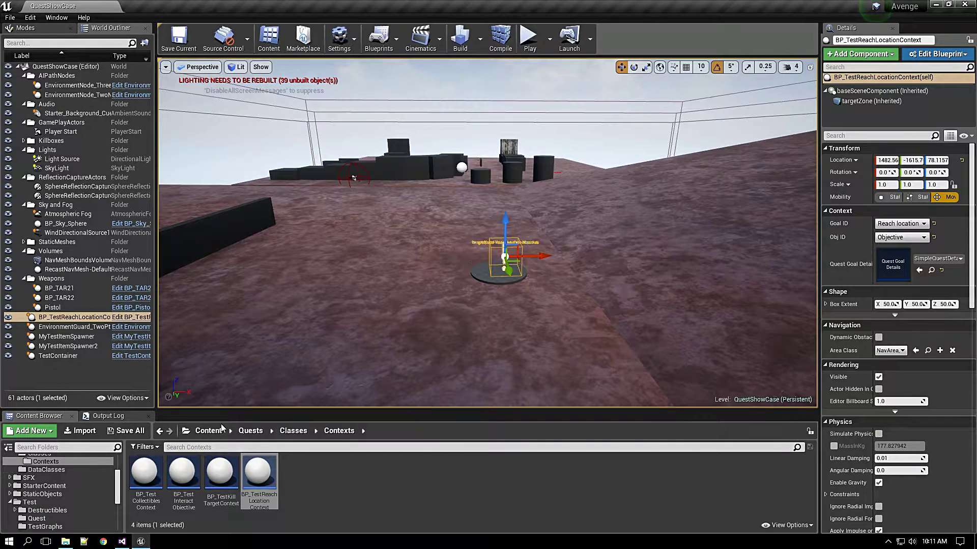
scroll(54, 504, up, 3)
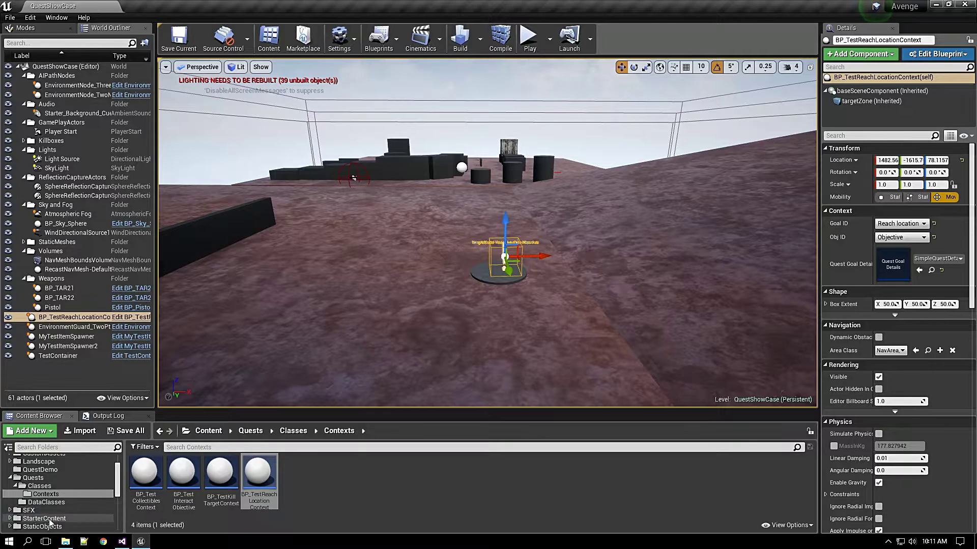
scroll(44, 516, up, 2)
click(24, 503)
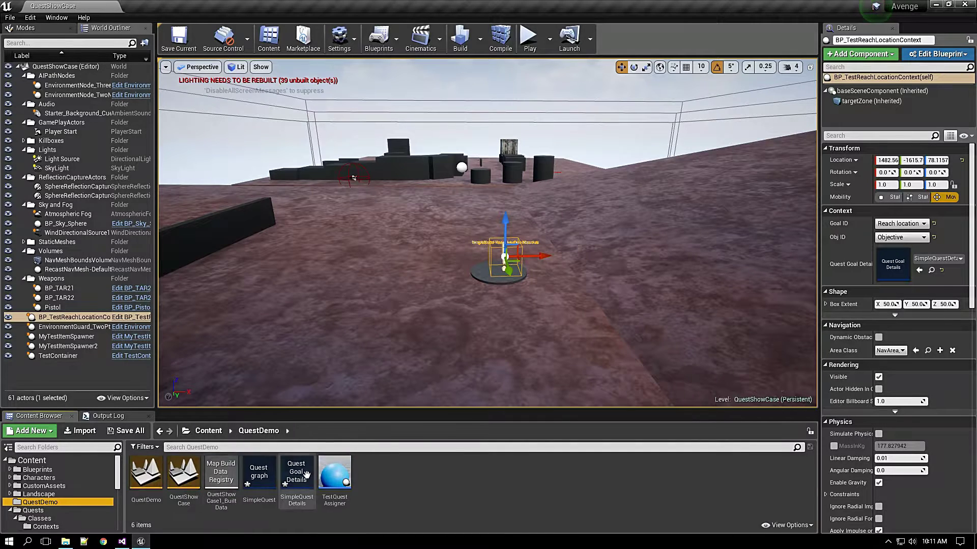
double_click(335, 476)
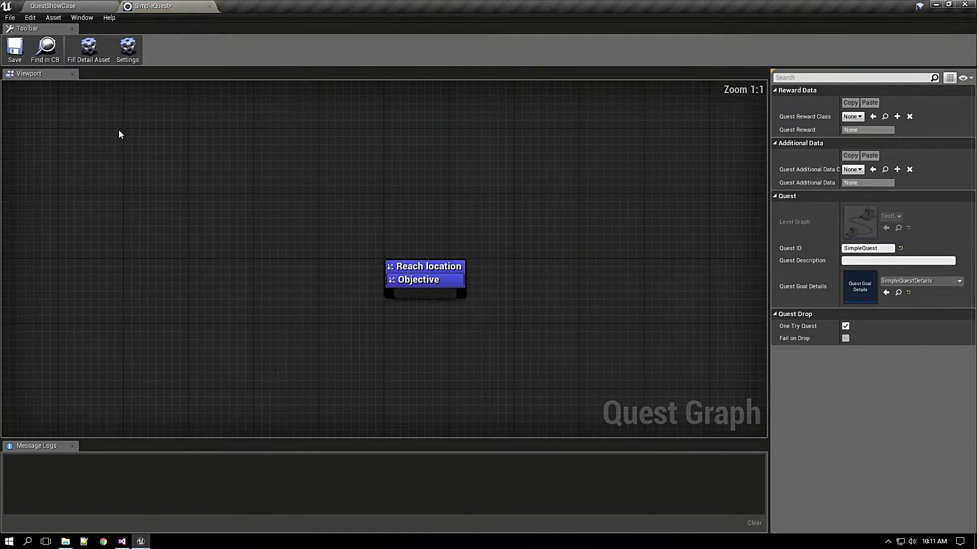
click(452, 268)
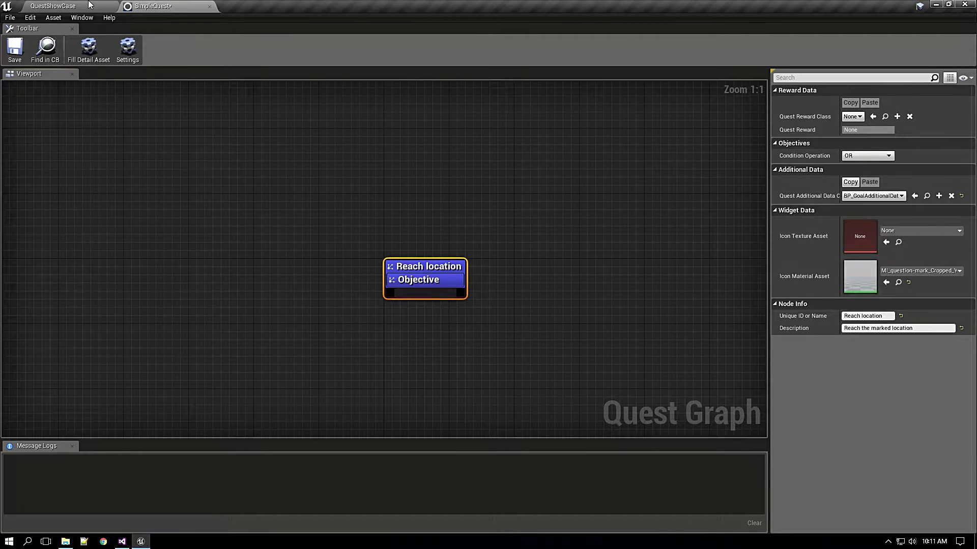
click(21, 57)
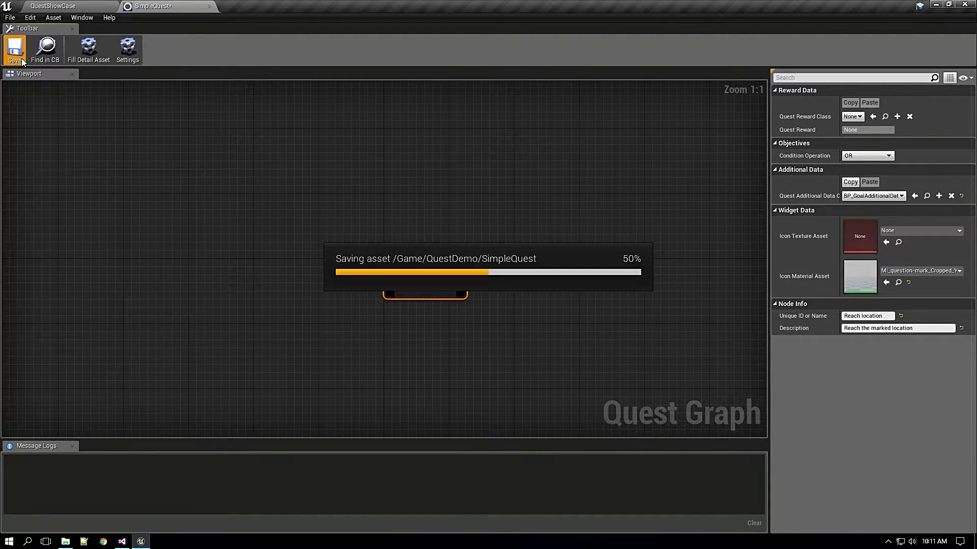
Return to the level and place a TestQuestAssigner from the QuestDemo folder beside the dark wall.
click(82, 6)
click(308, 483)
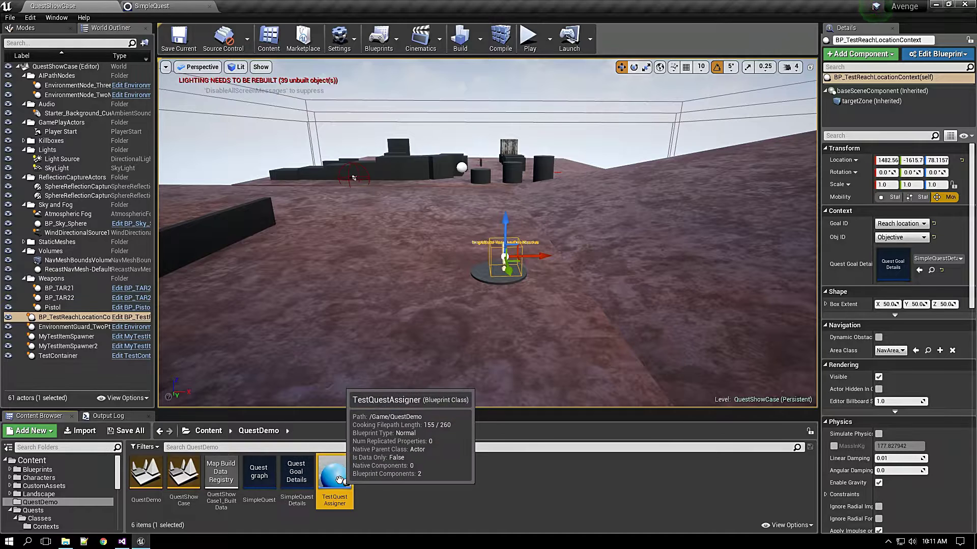
double_click(342, 483)
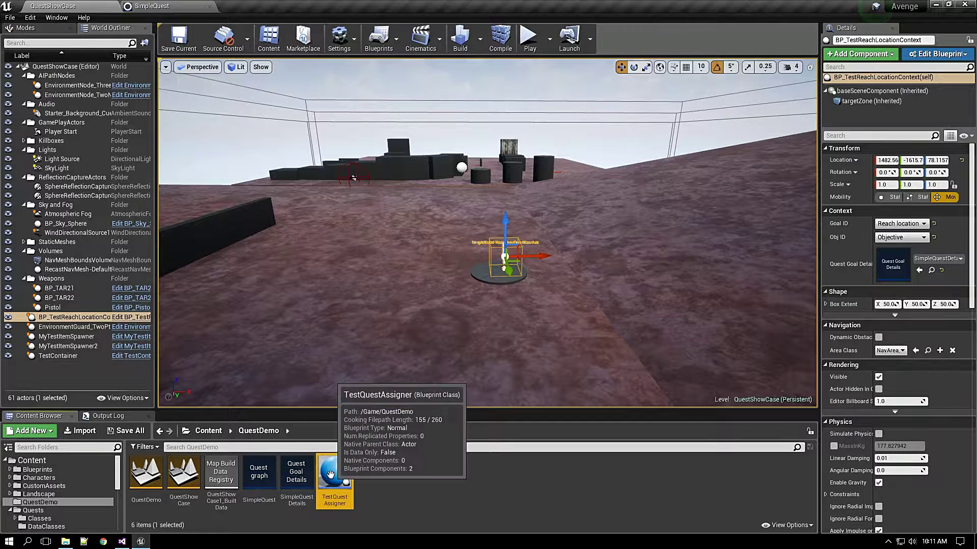
drag(333, 473, 289, 263)
Set the assigner's Quest to Assign to SimpleQuest and save the level.
click(938, 219)
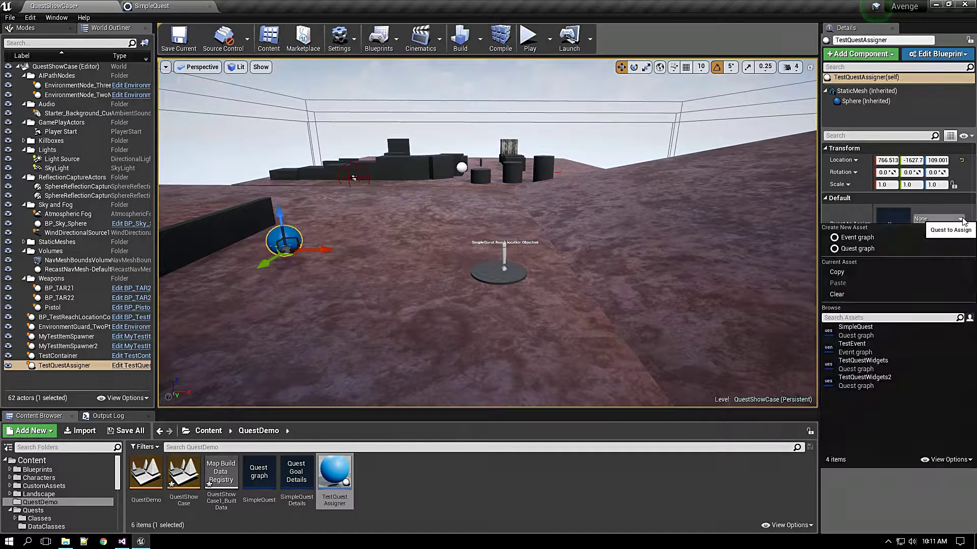
click(862, 333)
right_drag(609, 332, 578, 316)
key(w)
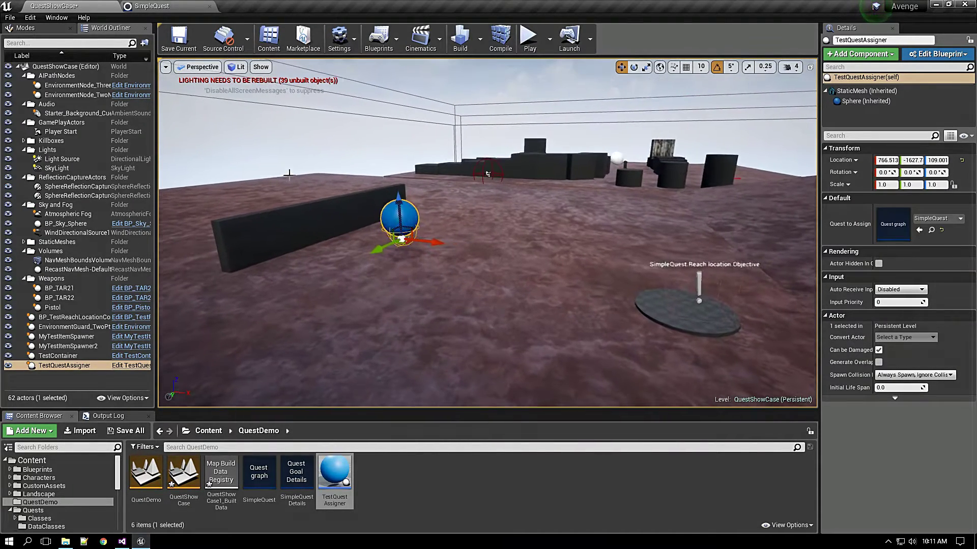
key(ctrl+s)
Start a play test of the level in the editor and show it full screen.
key(w)
right_drag(455, 204, 451, 168)
click(529, 40)
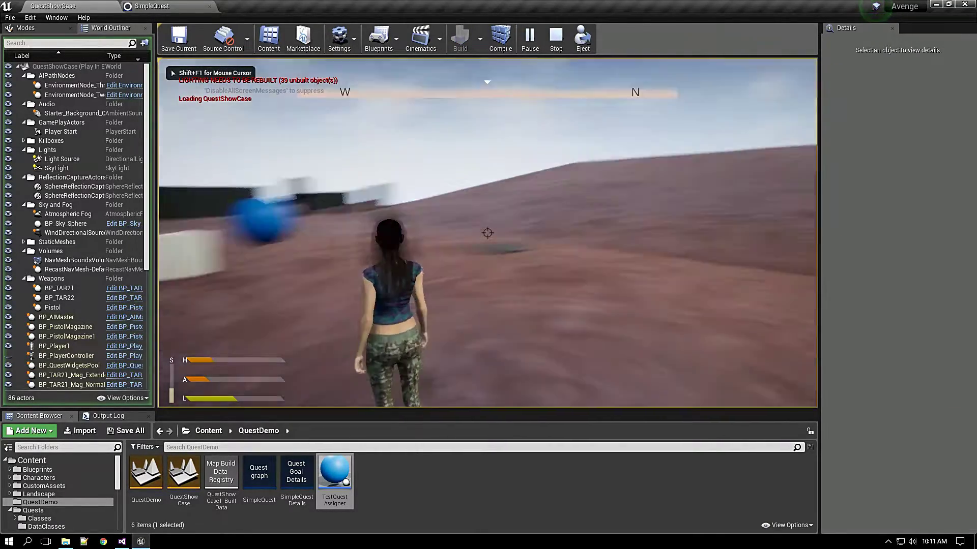
key(F11)
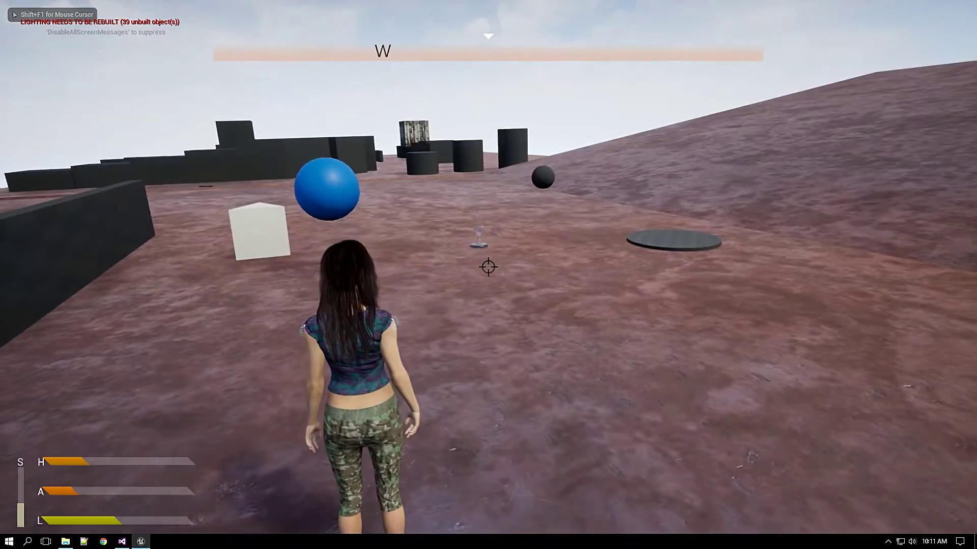
Walk the character past the wall into the blue assigner sphere to receive SimpleQuest.
key(a)
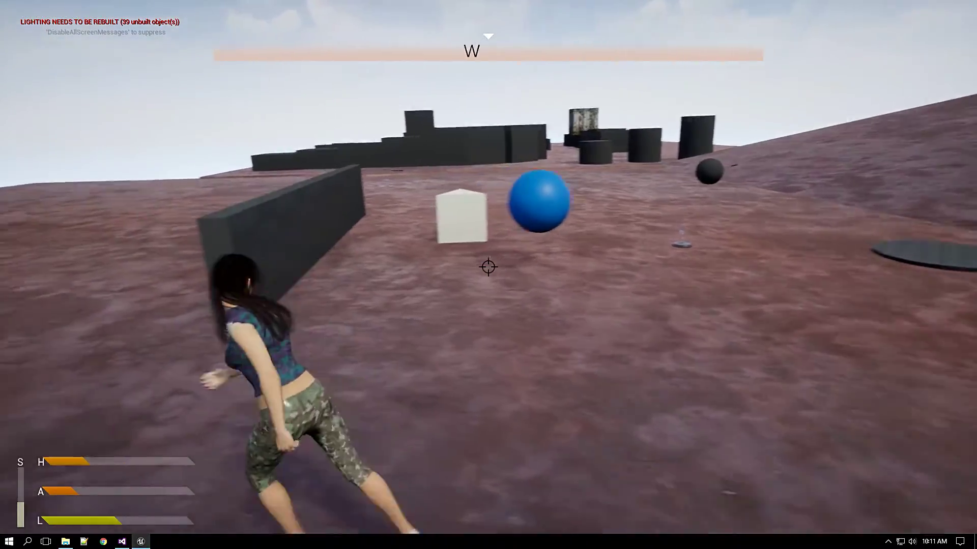
key(d)
key(a)
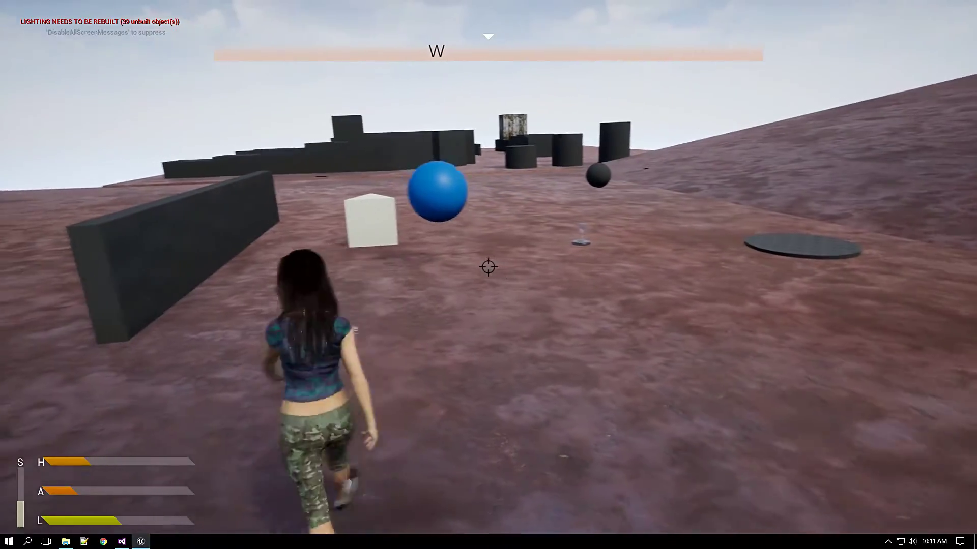
key(d)
key(a)
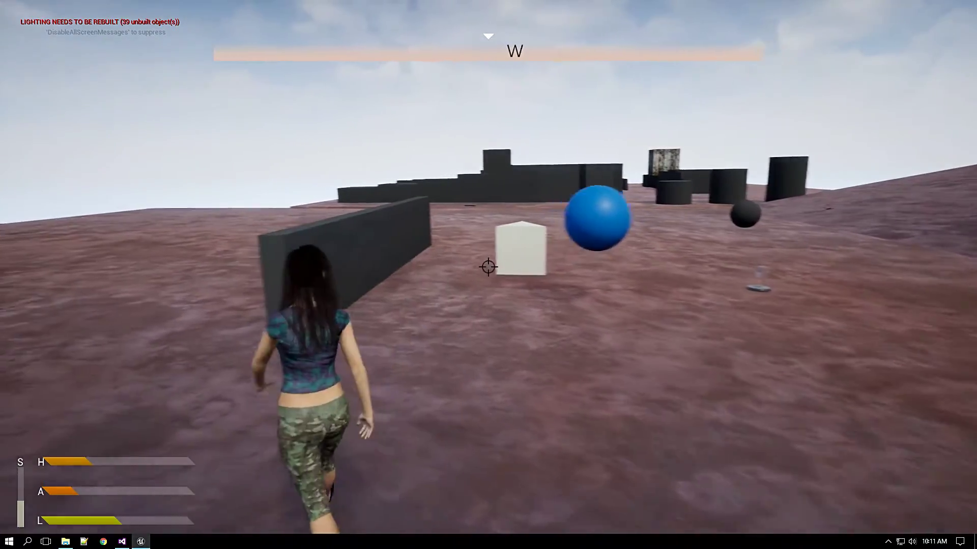
key(w)
key(d)
key(a)
key(d)
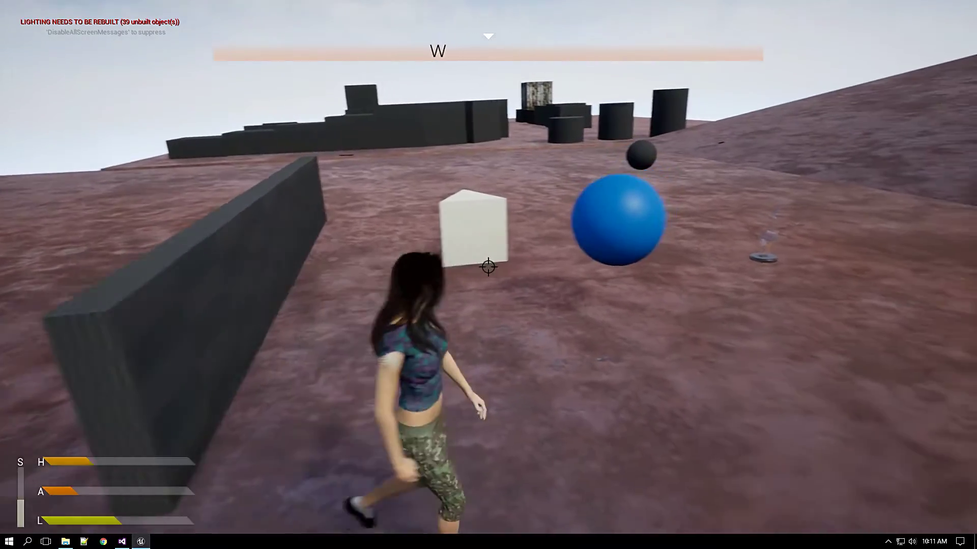
key(w)
key(d)
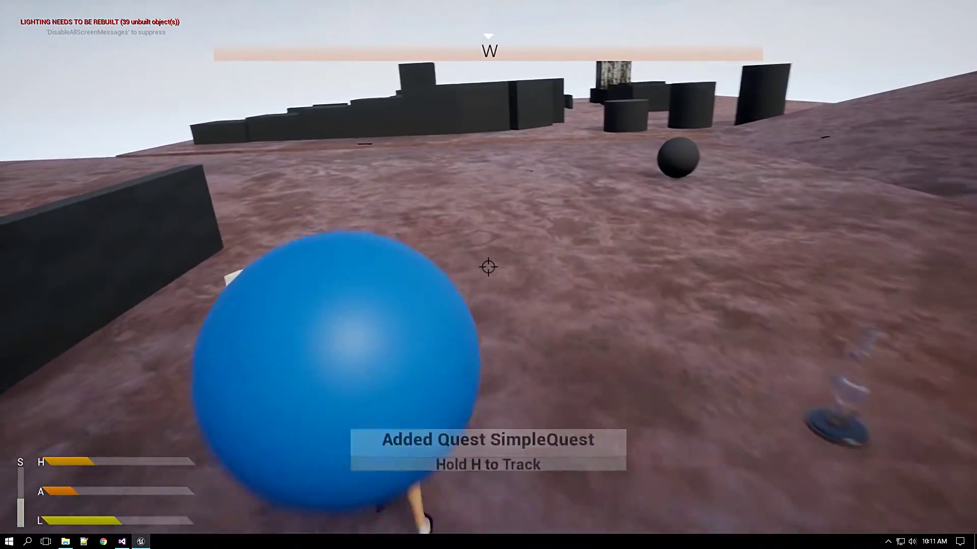
key(a)
key(s)
key(w)
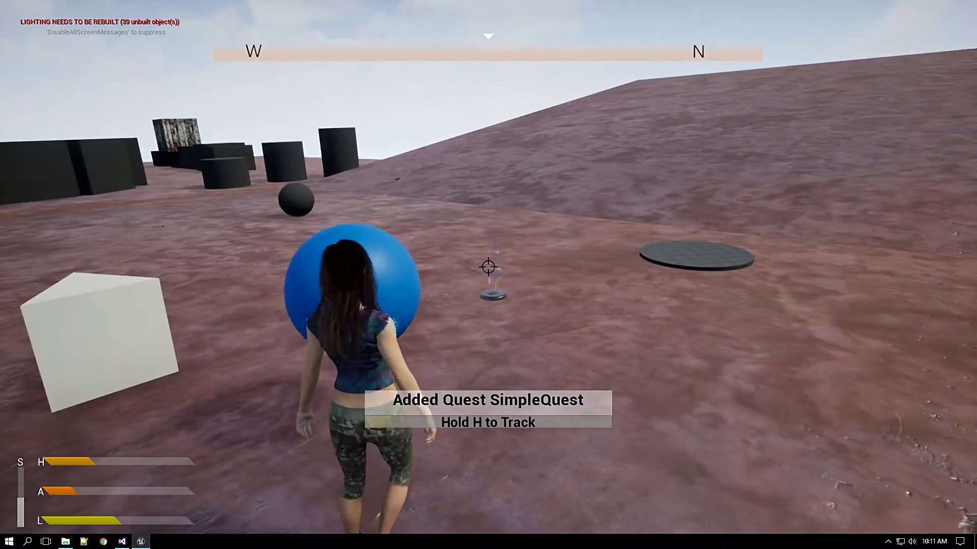
Track SimpleQuest in the game and back the character away from the assigner sphere.
key(h)
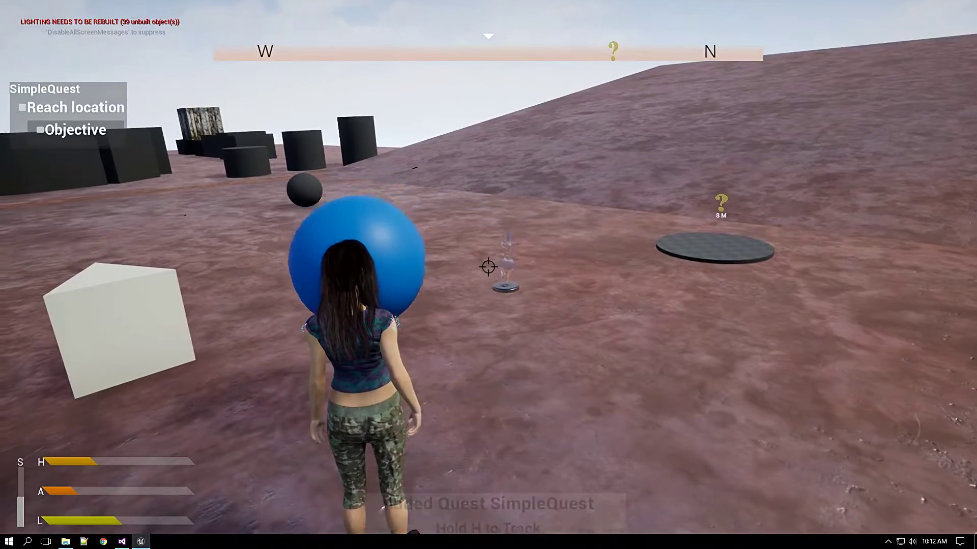
key(s)
key(s)
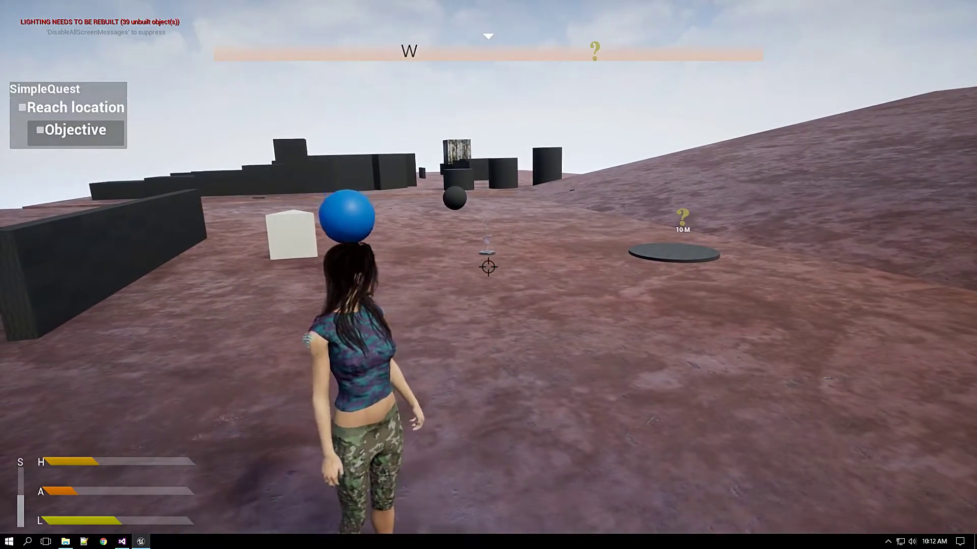
Run around the round objective platform to examine its question-mark marker, distance label and compass indicator from different directions.
key(a)
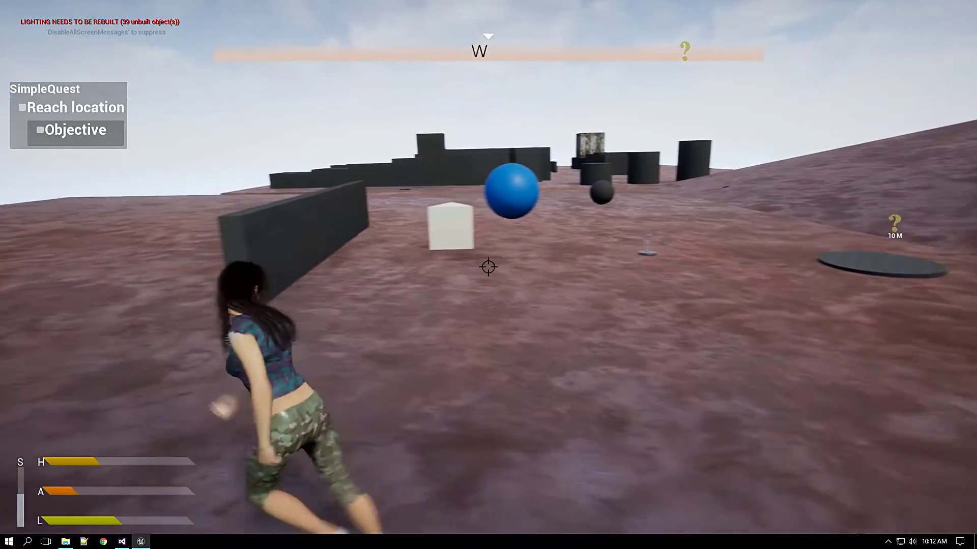
key(d)
key(a)
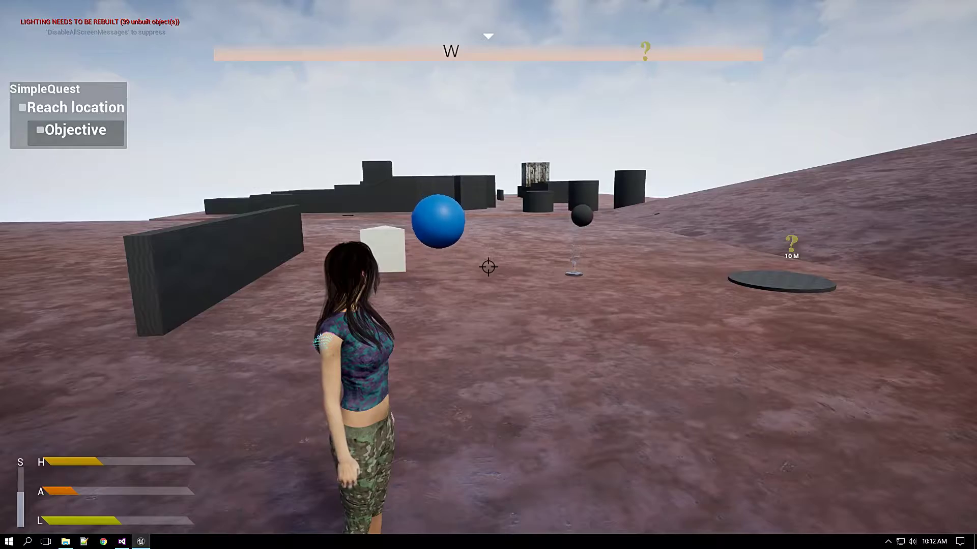
key(d)
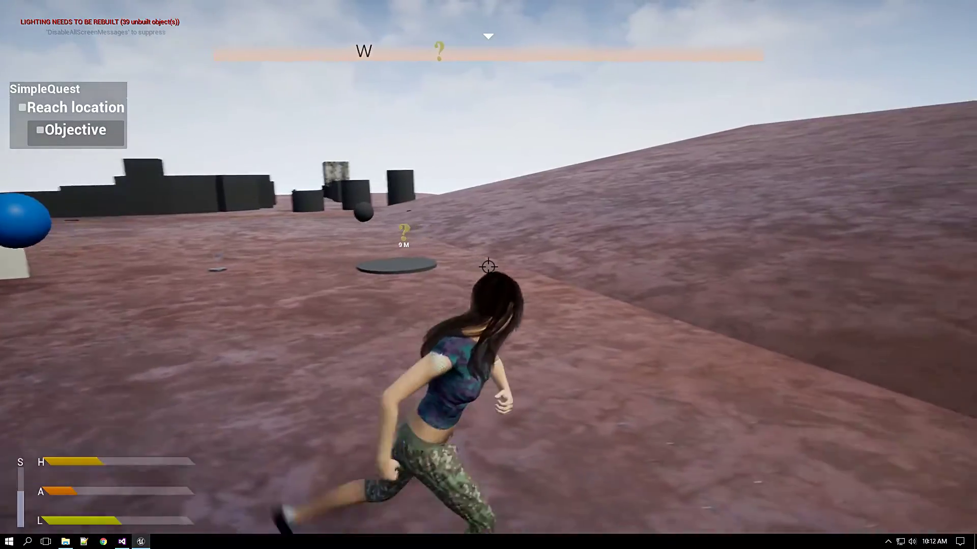
key(a)
key(d)
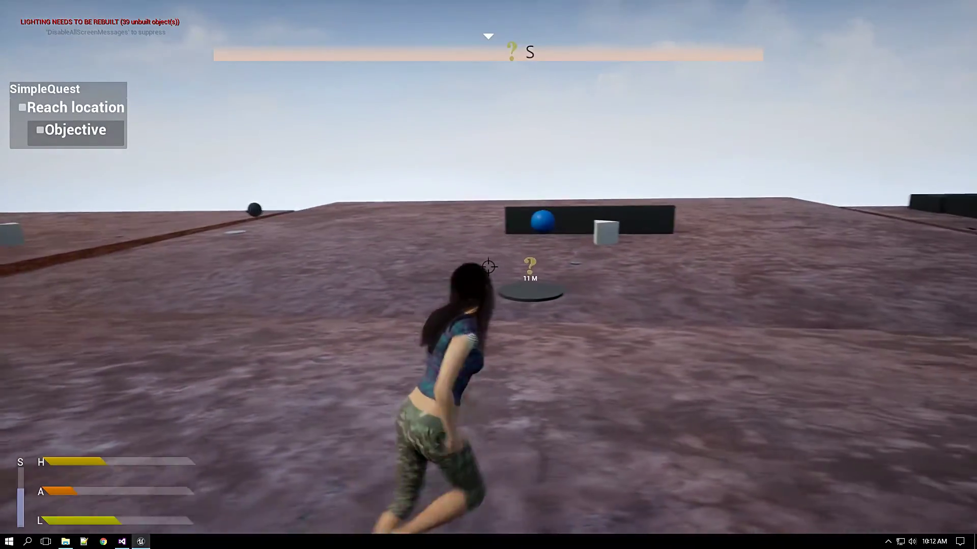
key(d)
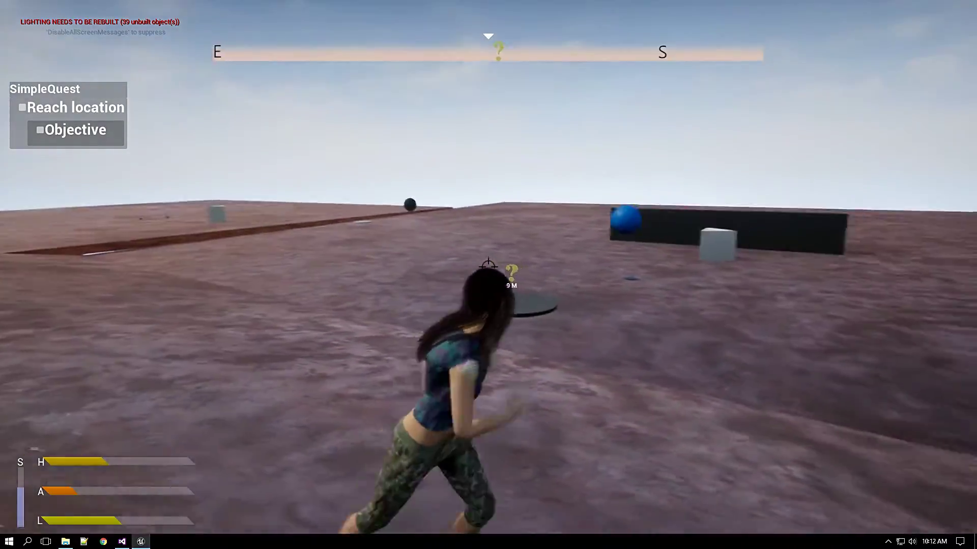
key(d)
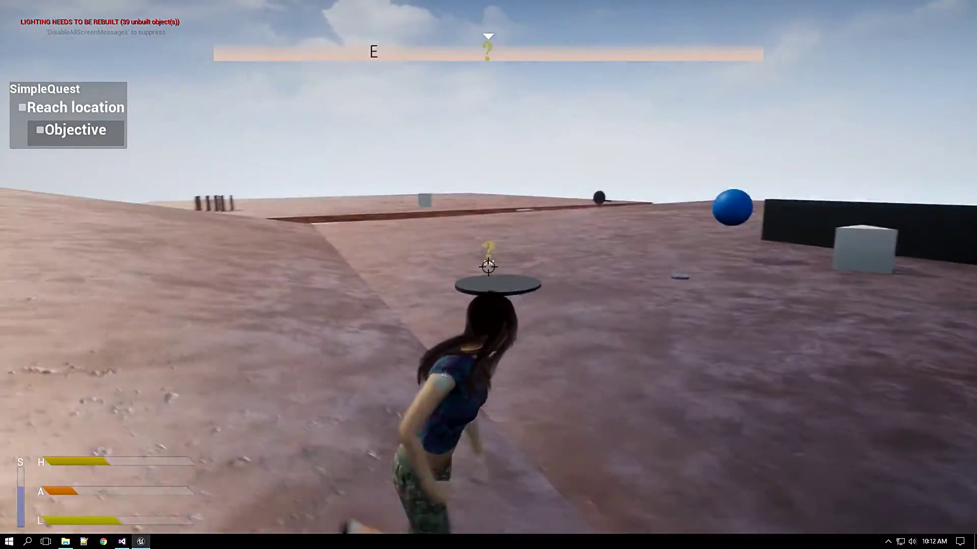
key(d)
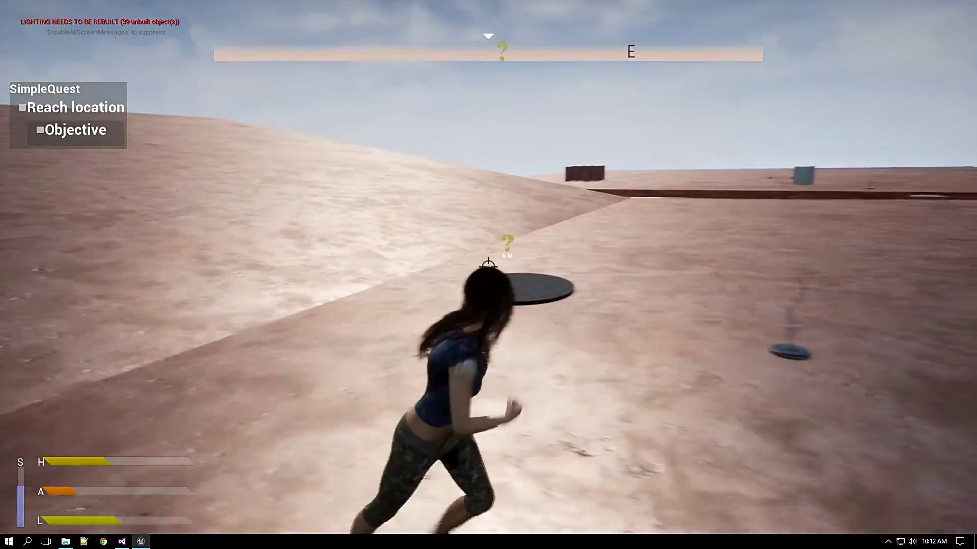
key(d)
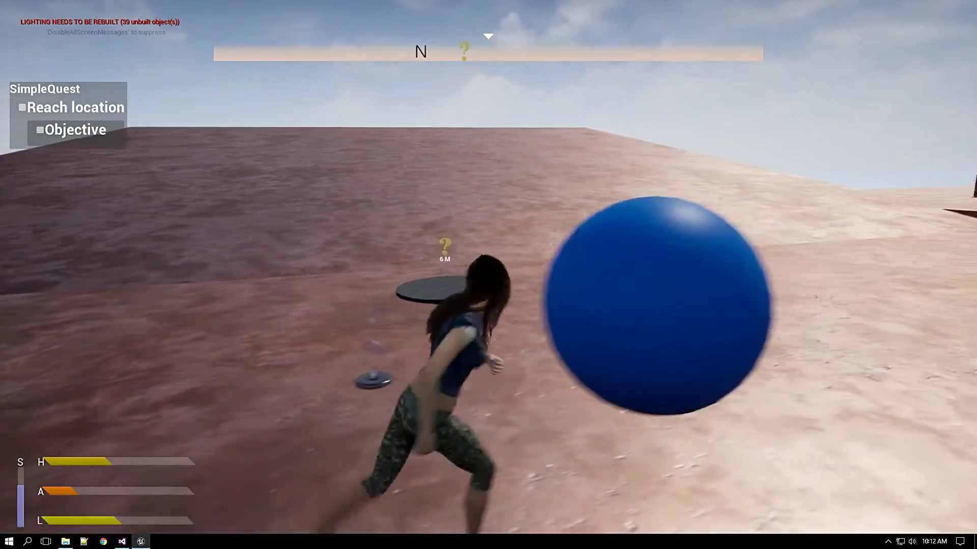
key(d)
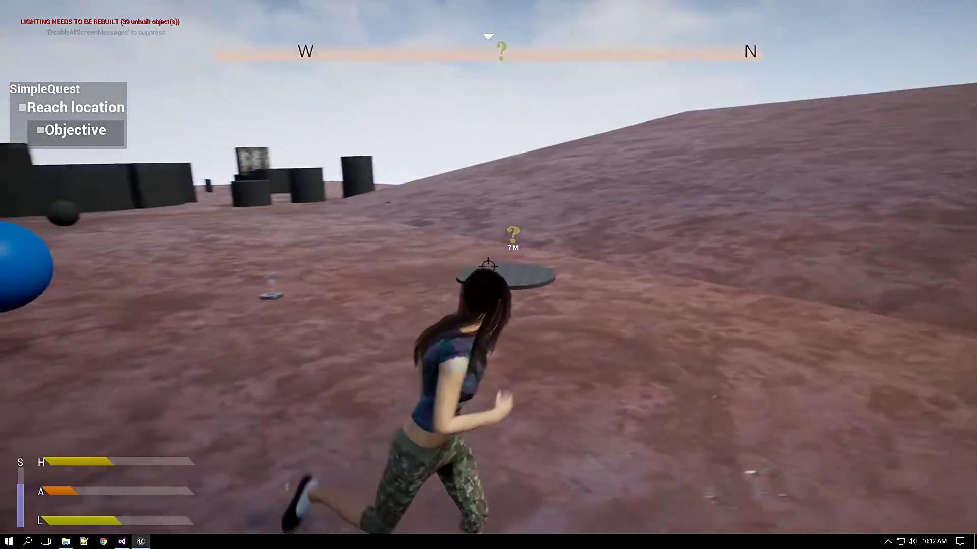
key(d)
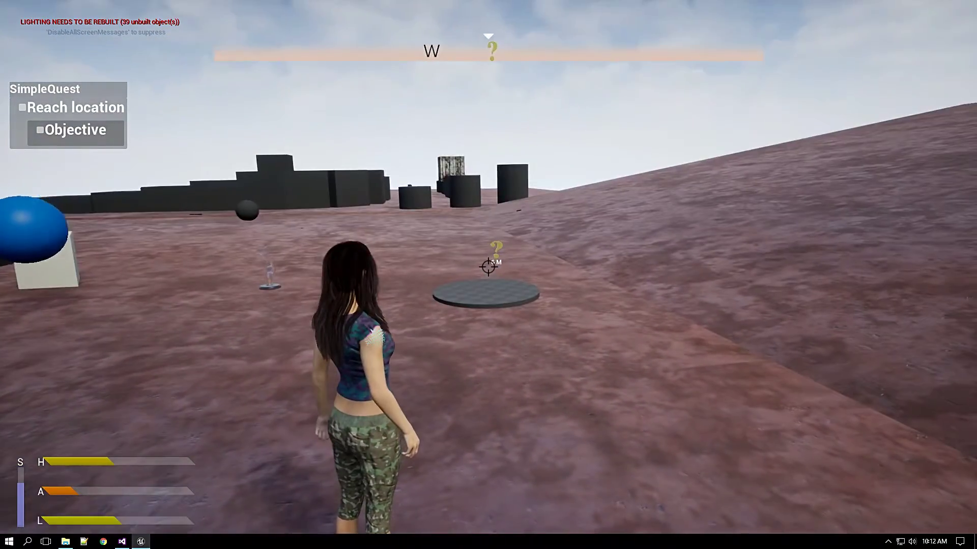
key(d)
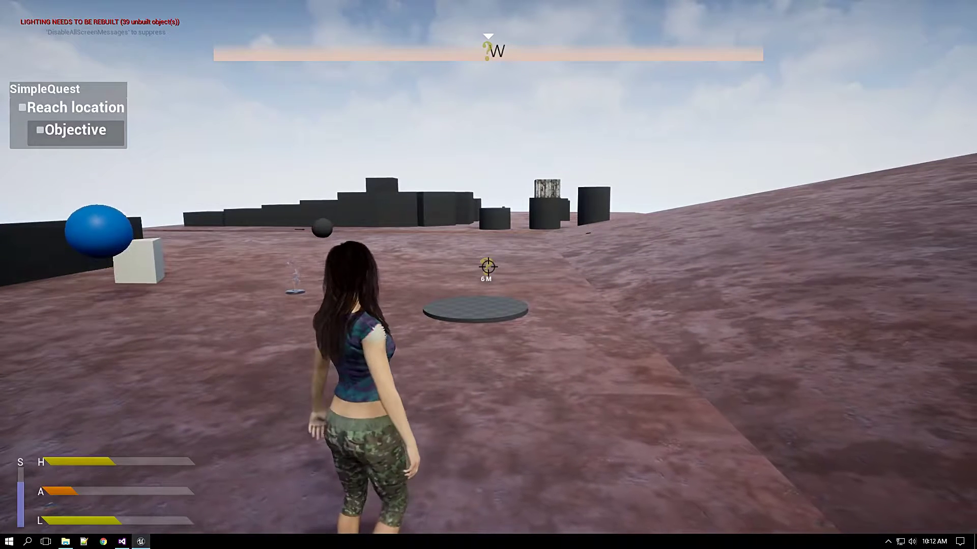
Open the in-game quest journal, examine SimpleQuest's goal list and return to the game.
key(j)
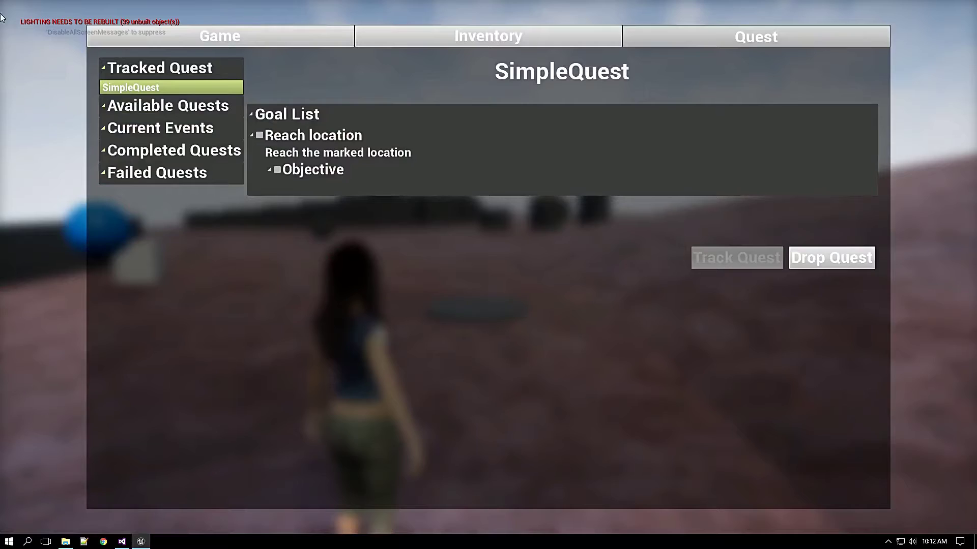
click(271, 137)
click(279, 144)
key(q)
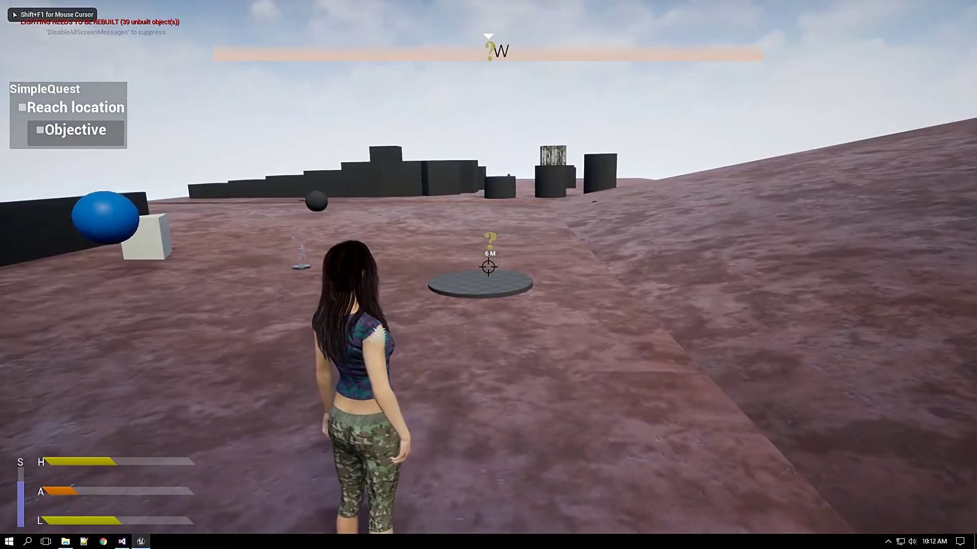
Walk the character onto the round platform to complete the objective and check the in-game quest journal.
key(w)
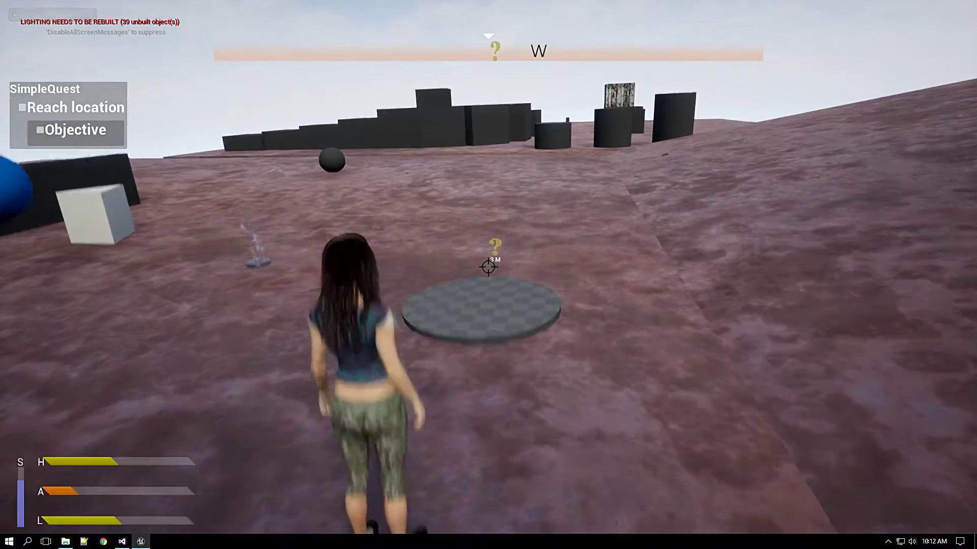
key(c)
key(w)
key(c)
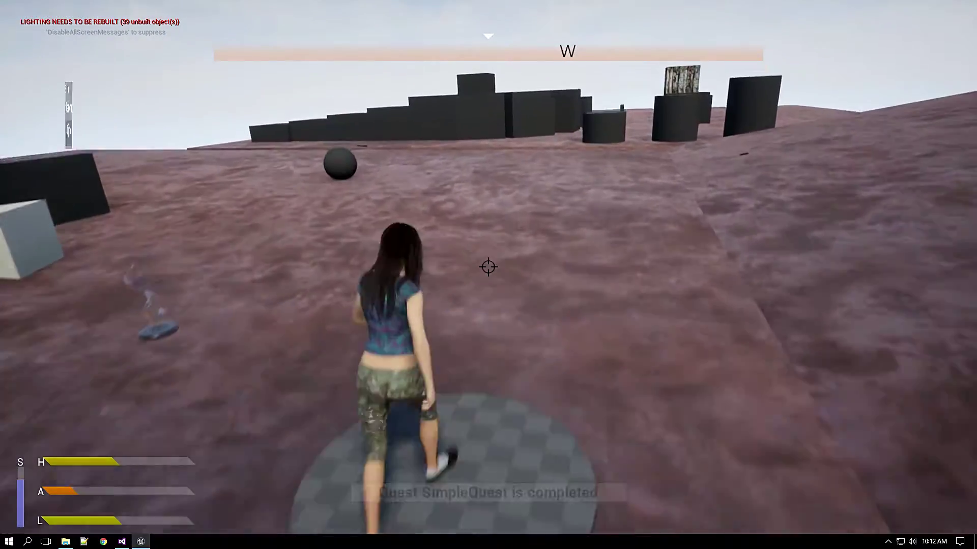
key(Tab)
key(j)
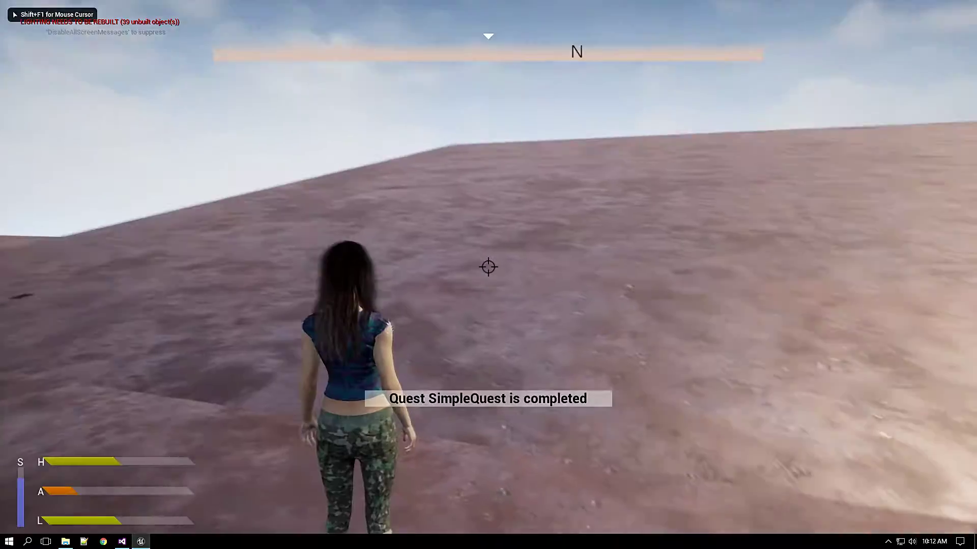
Leave full screen and end the play test.
key(w)
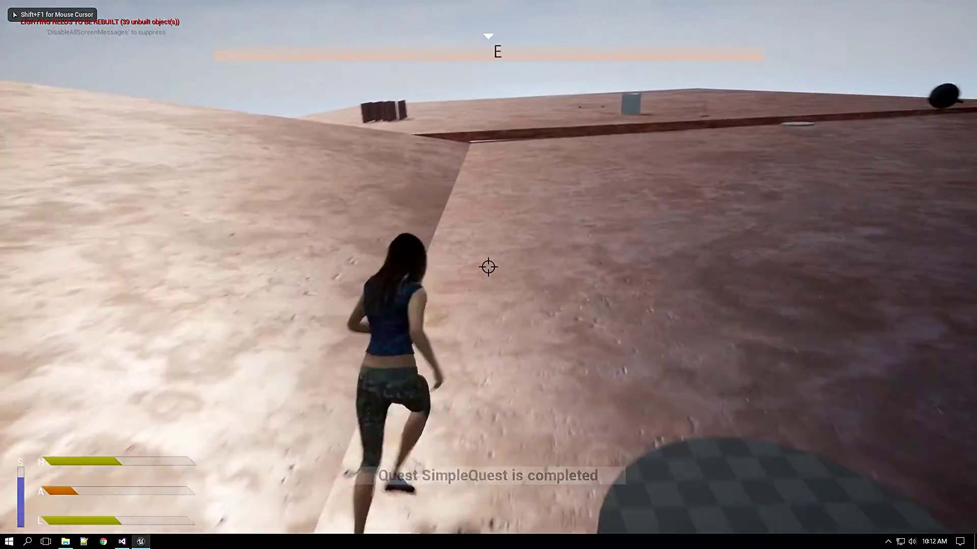
key(F11)
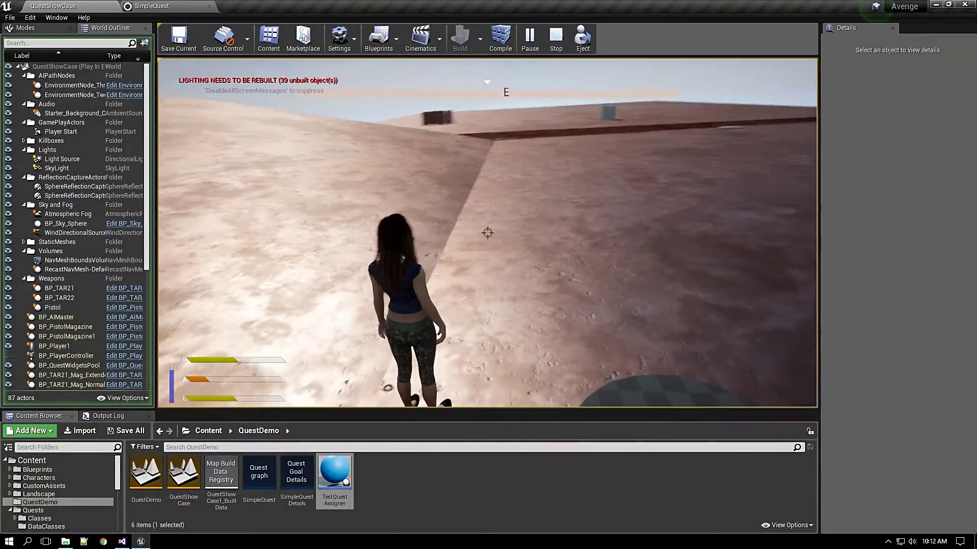
key(w)
key(w)
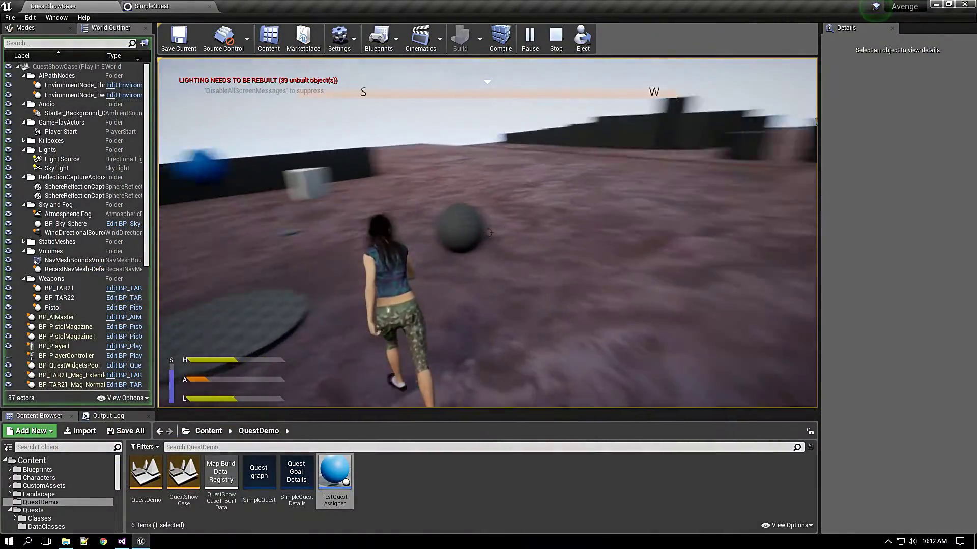
key(Escape)
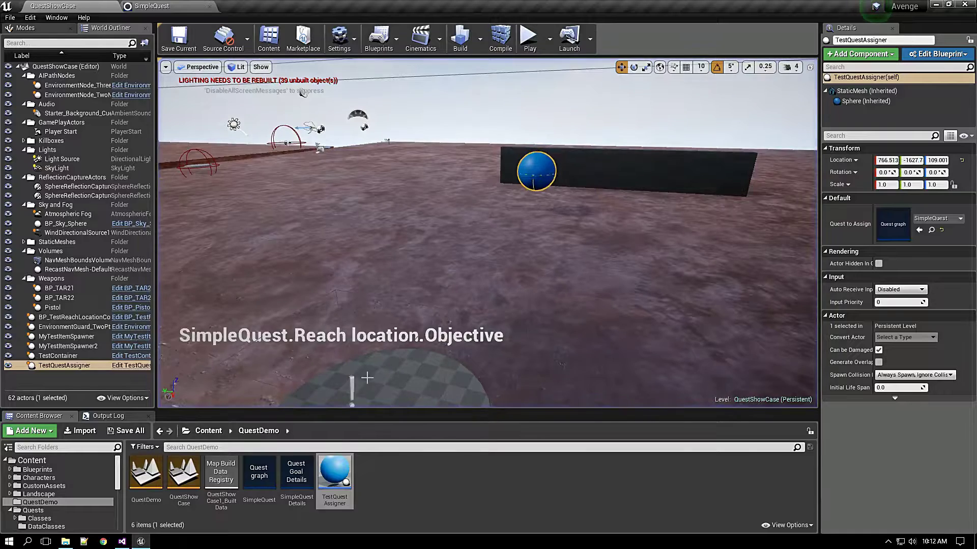
Open the SimpleQuest graph from the QuestDemo folder and review the quest goal node types that can be added.
click(266, 488)
double_click(266, 488)
right_click(484, 233)
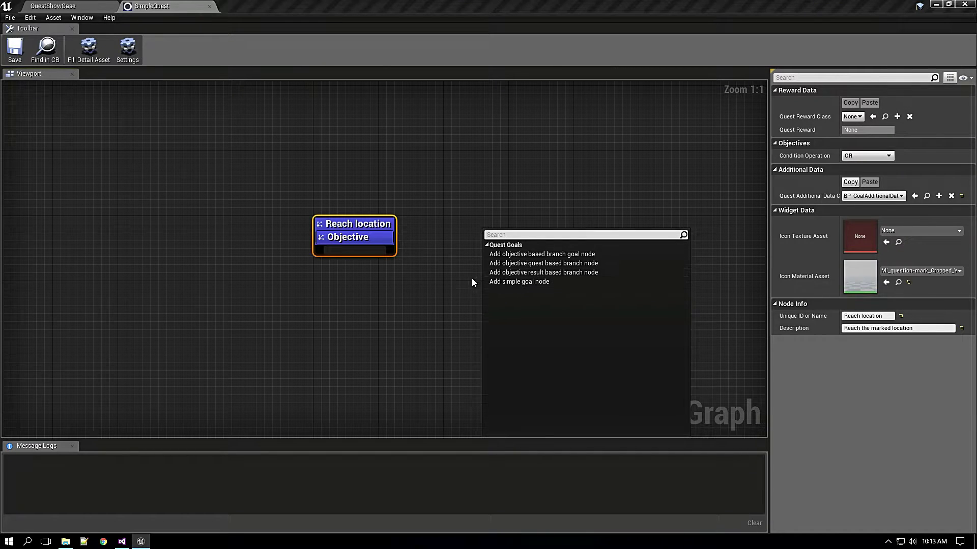
right_click(467, 227)
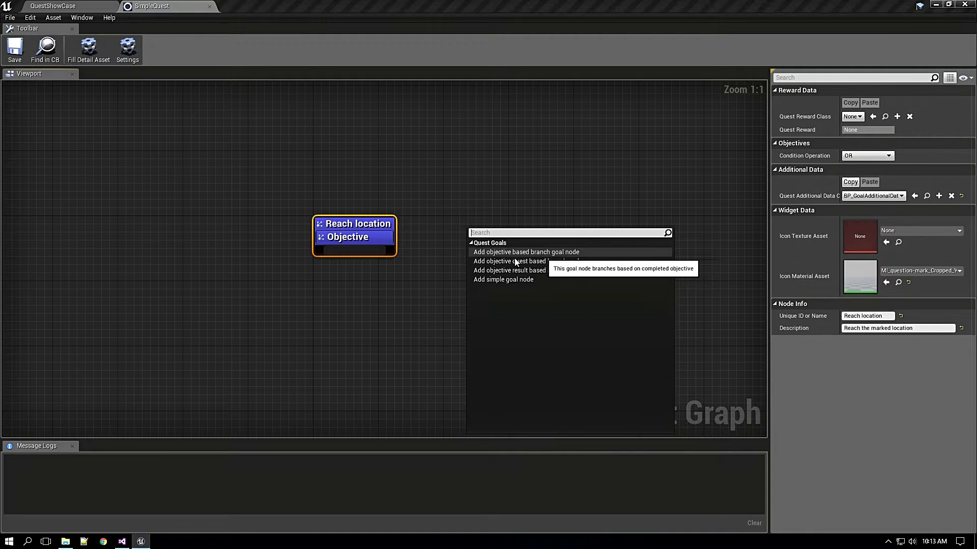
click(379, 238)
Add a second objective to the Reach location goal node and select it.
right_click(379, 228)
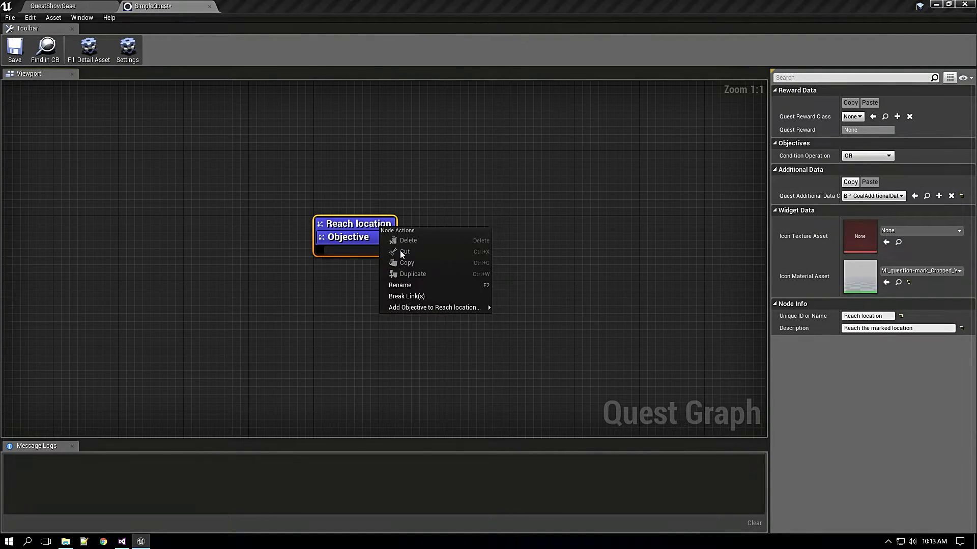
mouse_move(509, 309)
click(581, 316)
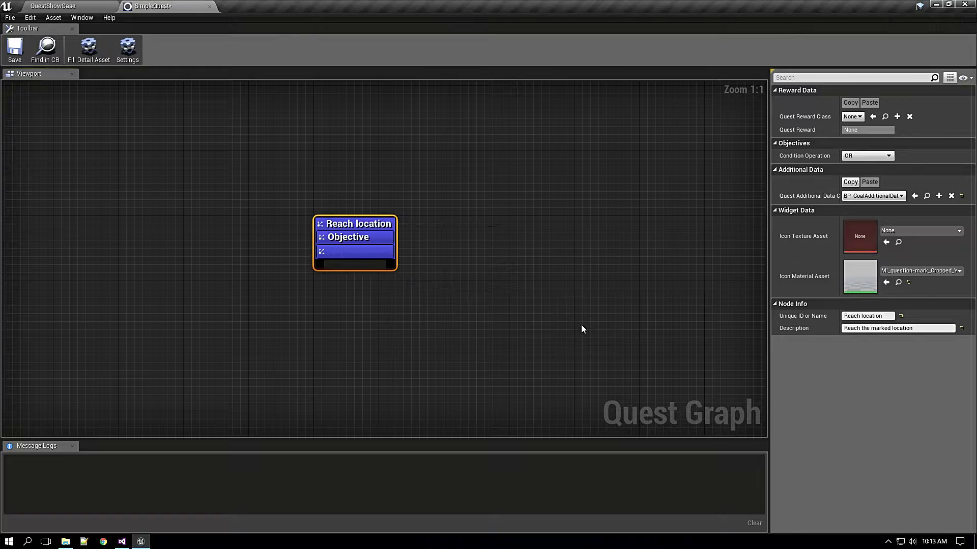
click(342, 253)
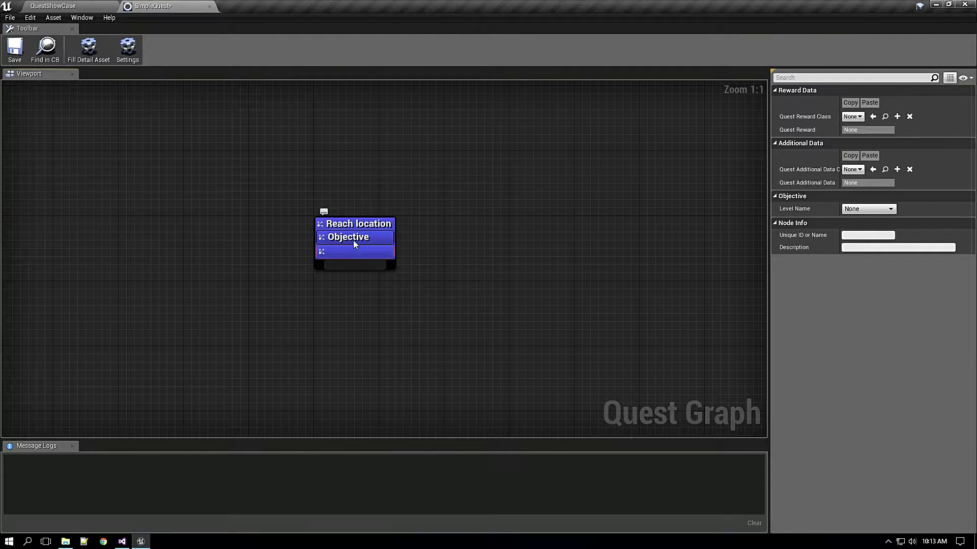
Delete the second, unnamed objective from the Reach location goal node.
right_click(486, 240)
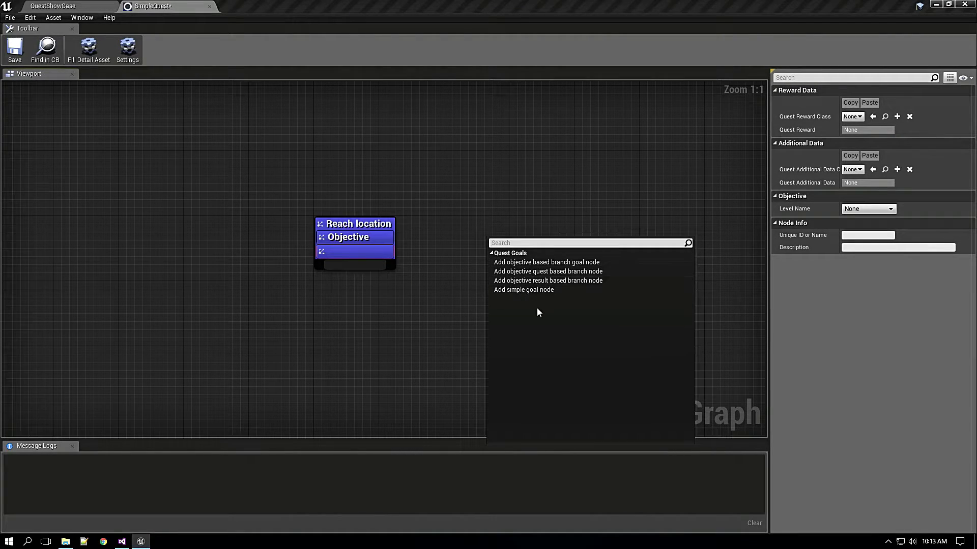
drag(350, 275, 258, 350)
click(540, 277)
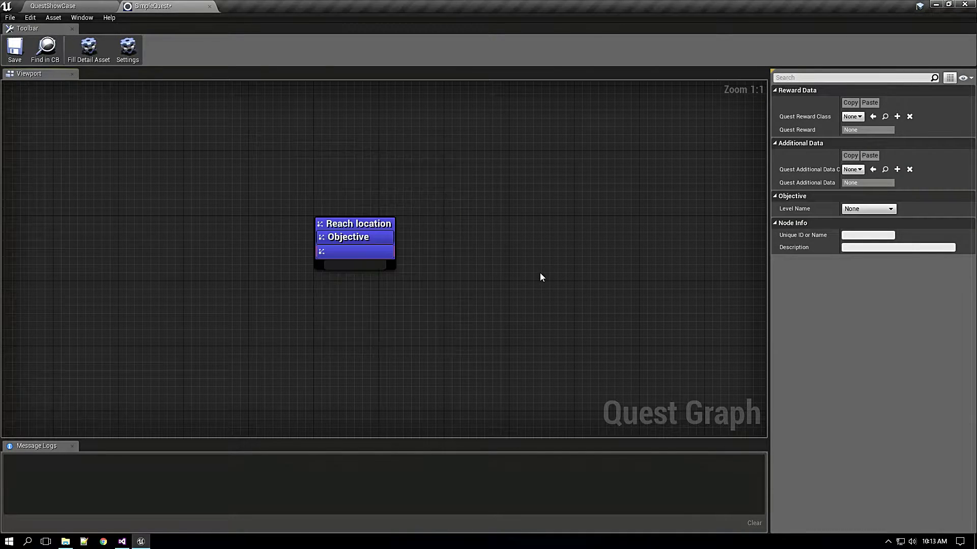
right_click(382, 257)
click(416, 283)
Examine which goal node types can be added on empty graph space and from the Reach location node's output.
right_click(484, 257)
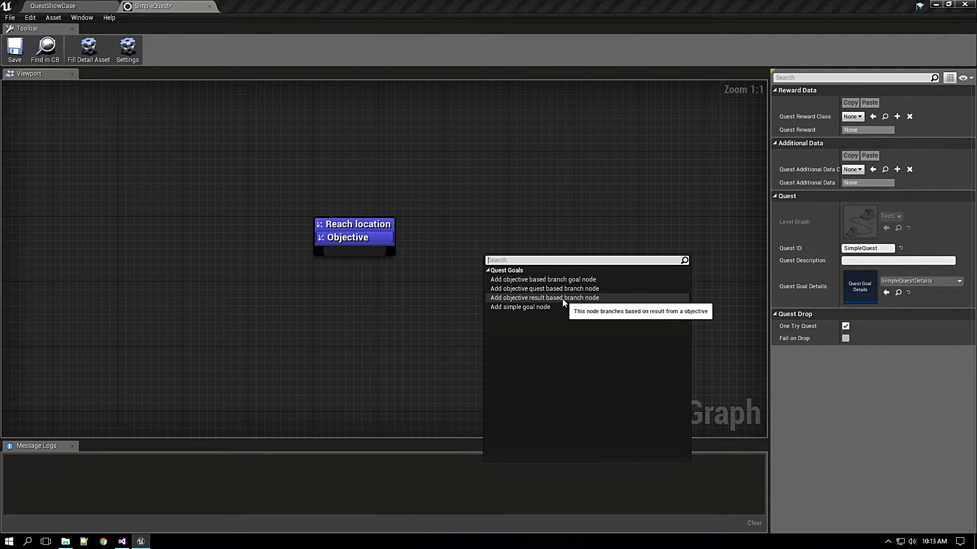
click(389, 237)
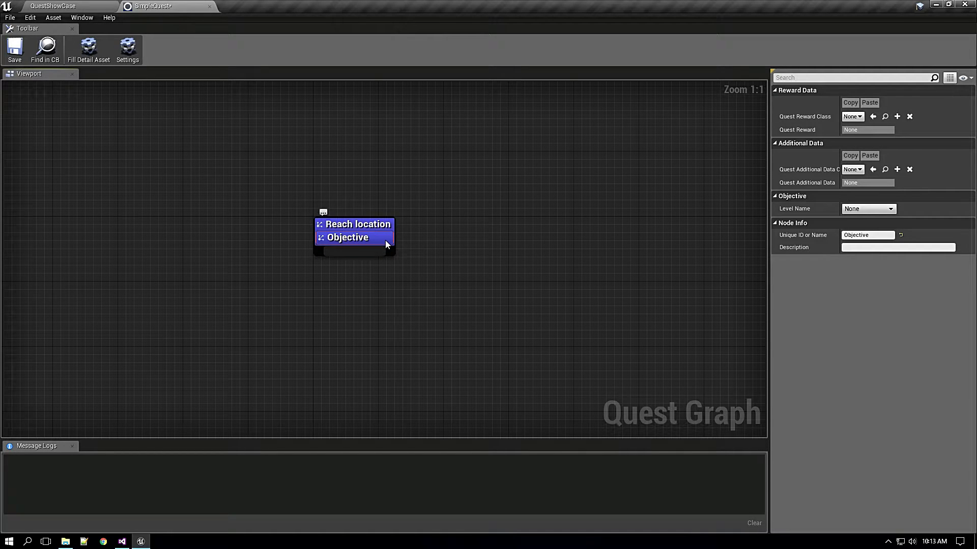
right_drag(448, 283, 368, 268)
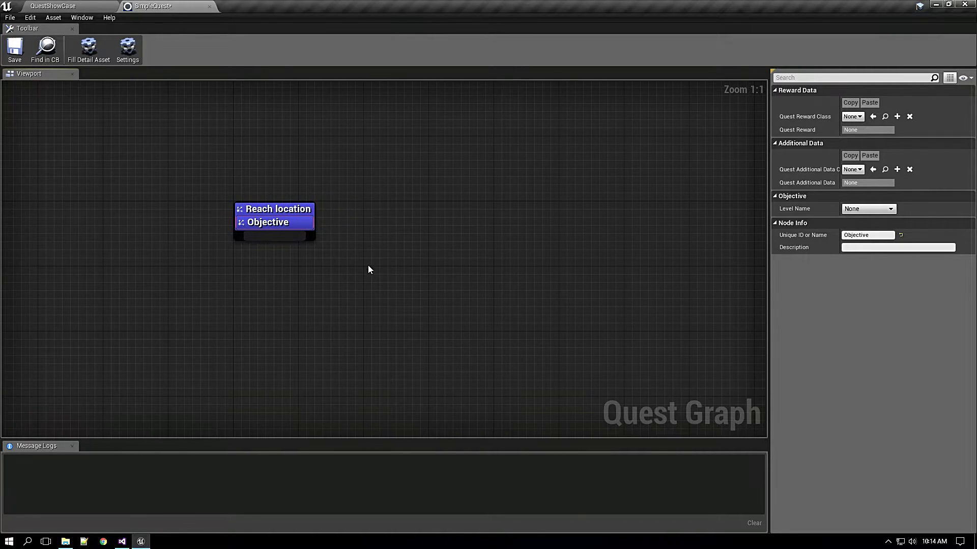
drag(280, 243, 226, 300)
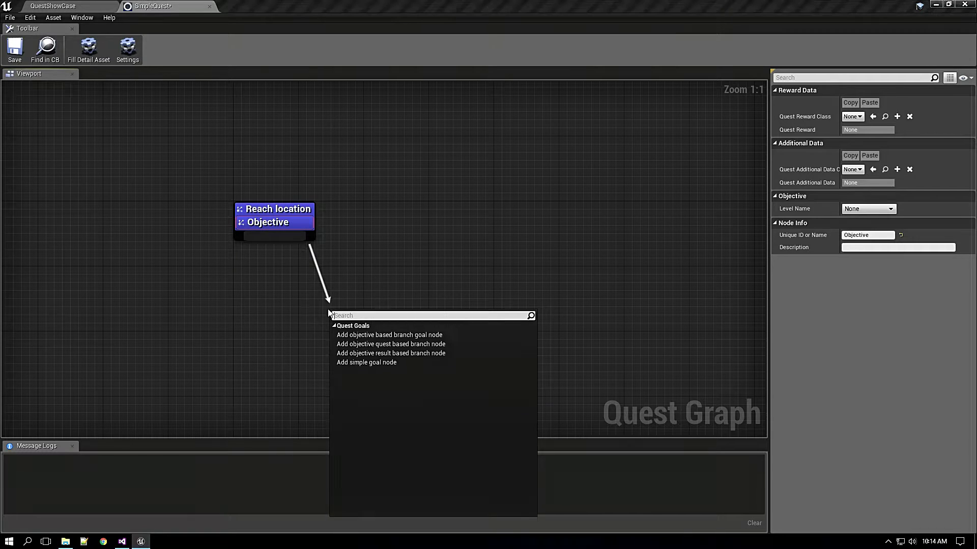
click(279, 276)
right_click(409, 190)
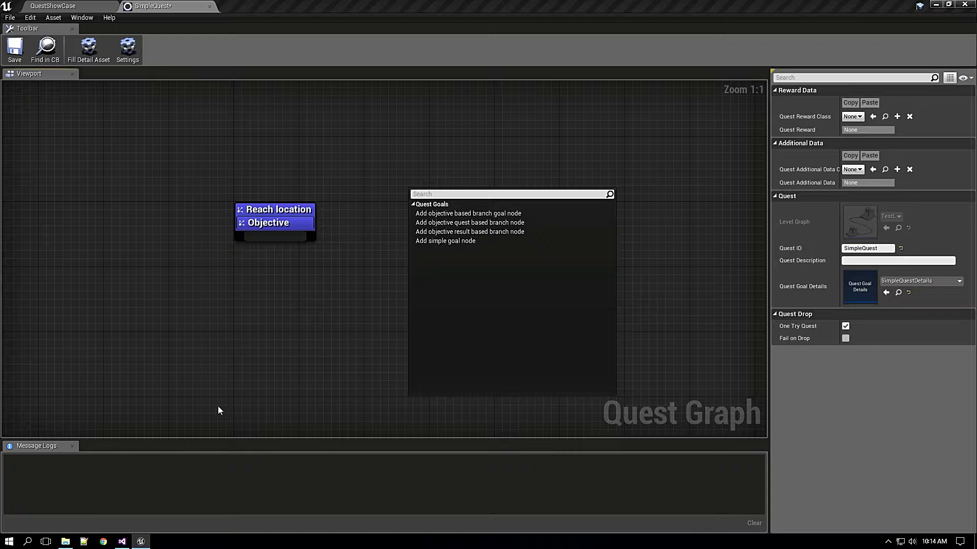
Switch to File Explorer, open the Avenge project folder, and return to Unreal Editor.
mouse_move(65, 542)
click(65, 501)
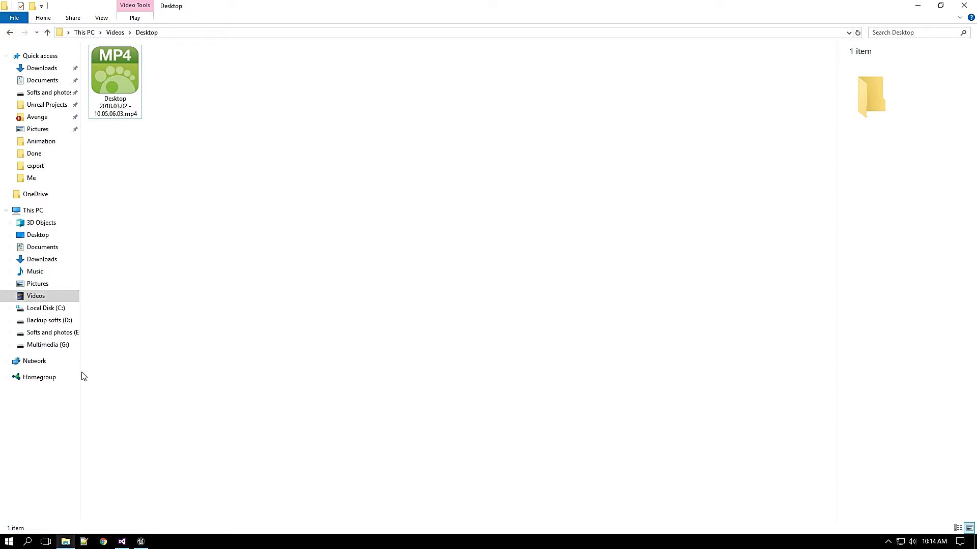
click(46, 117)
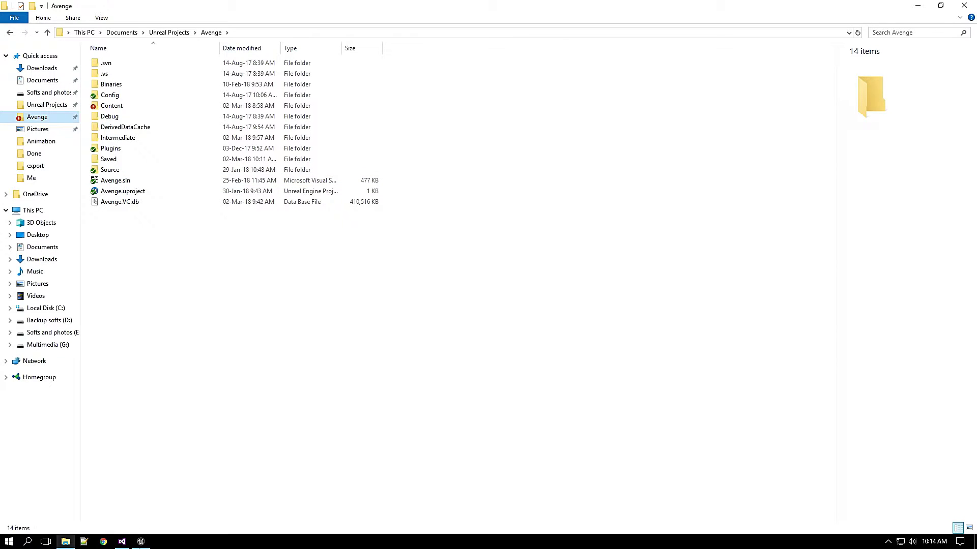
click(140, 546)
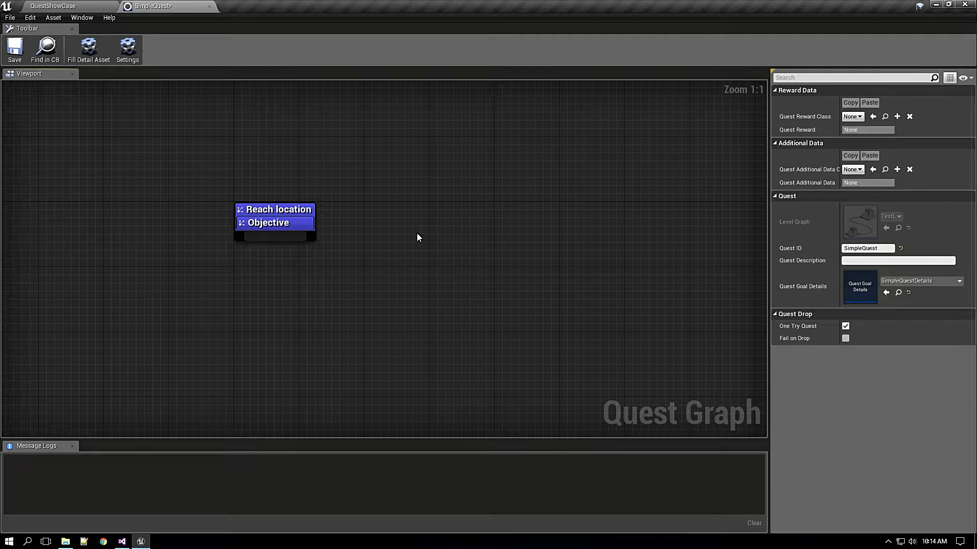
right_drag(416, 238, 540, 273)
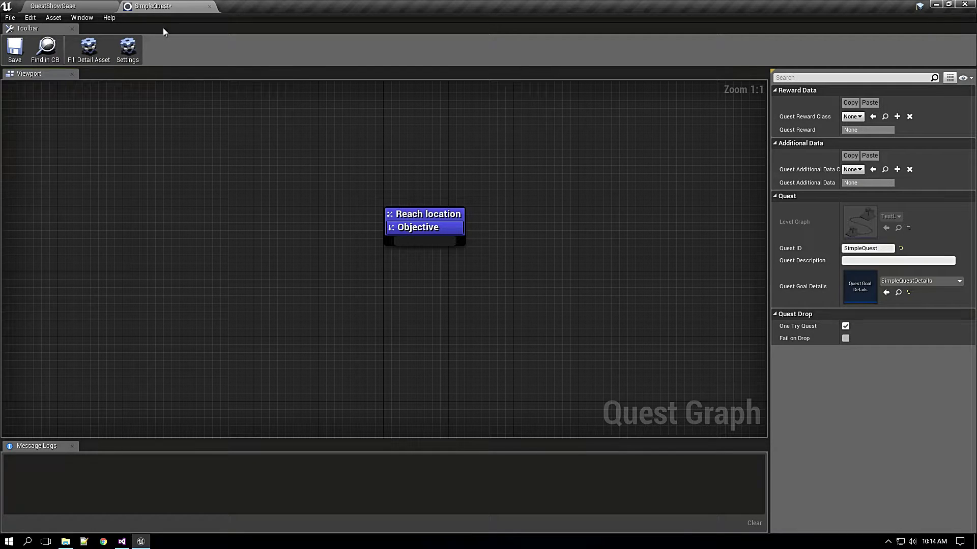
right_drag(498, 266, 437, 290)
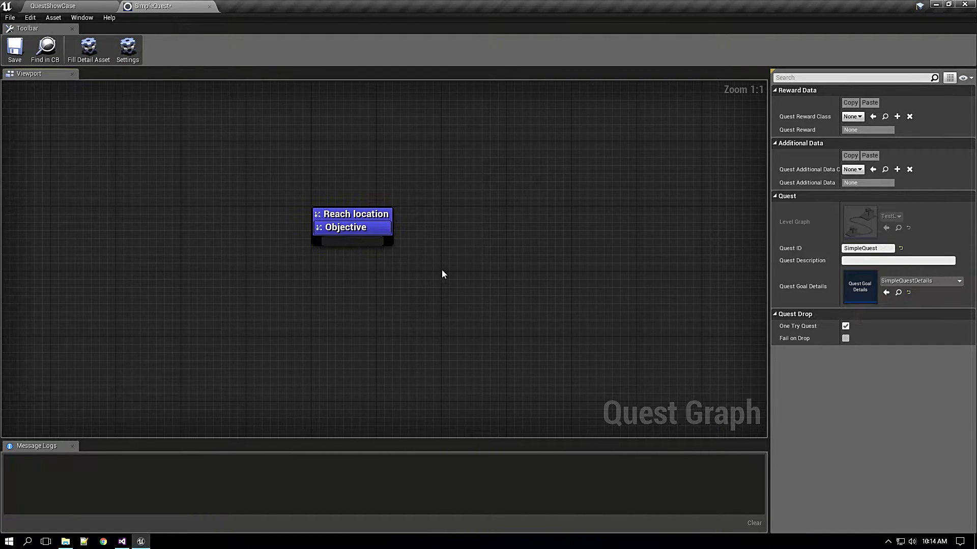
right_click(441, 271)
click(399, 283)
Select the Reach location goal node and save the SimpleQuest graph.
click(355, 215)
right_drag(458, 284, 553, 213)
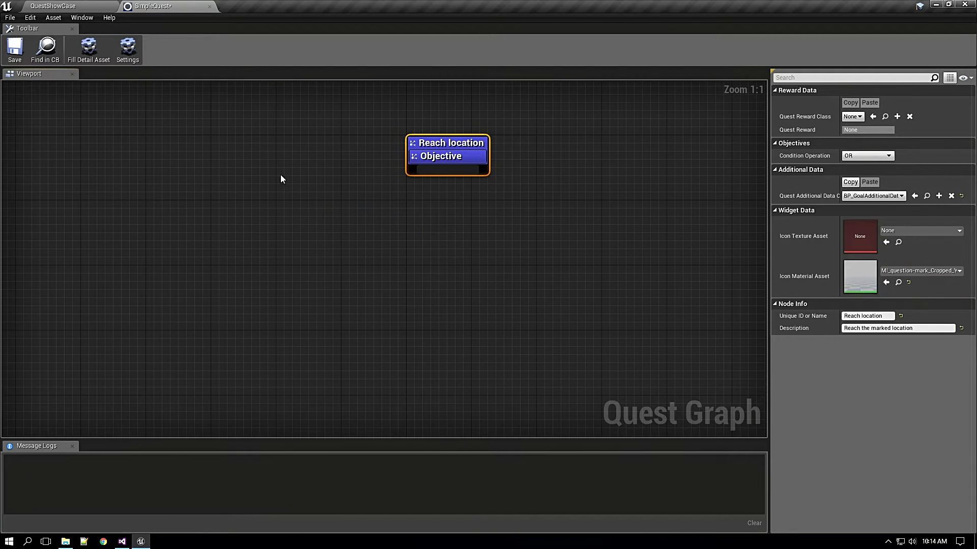
right_drag(427, 220, 307, 276)
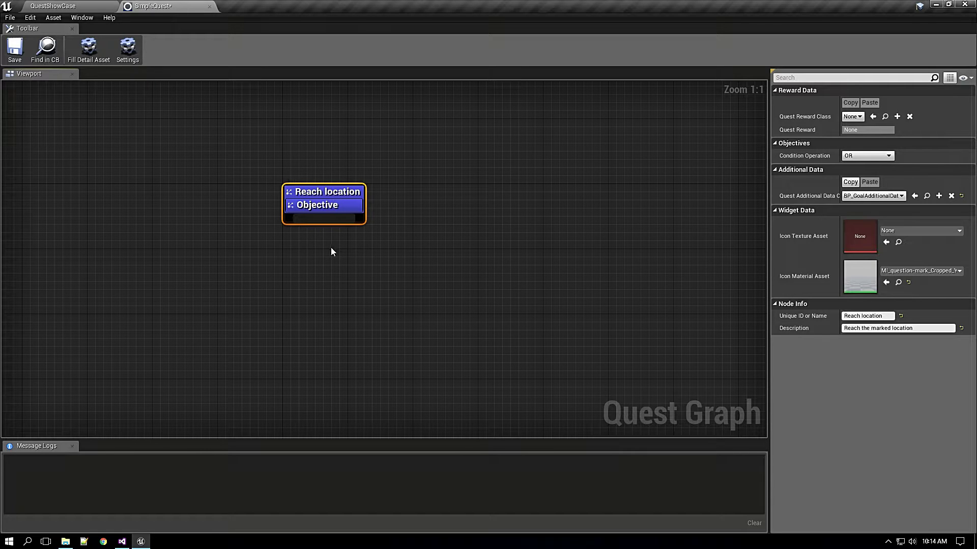
click(15, 48)
Switch to the QuestShowCase level and fly around it to inspect the round platform and the surrounding area.
click(53, 6)
key(s)
right_drag(393, 240, 164, 218)
key(d)
right_drag(377, 208, 316, 195)
key(d)
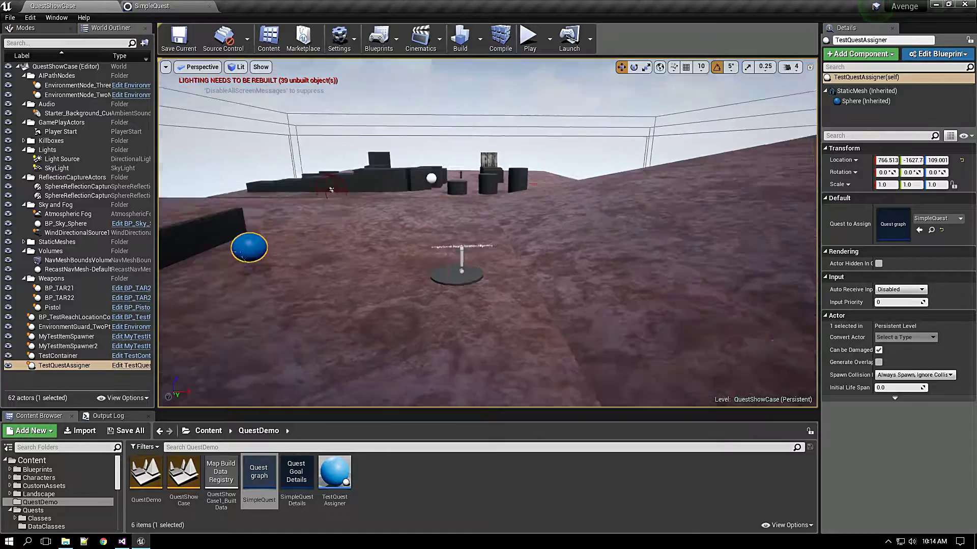
key(w)
mouse_move(488, 233)
right_down()
mouse_move(488, 254)
mouse_move(488, 240)
mouse_move(463, 239)
mouse_move(483, 232)
right_up()
key(a)
key(s)
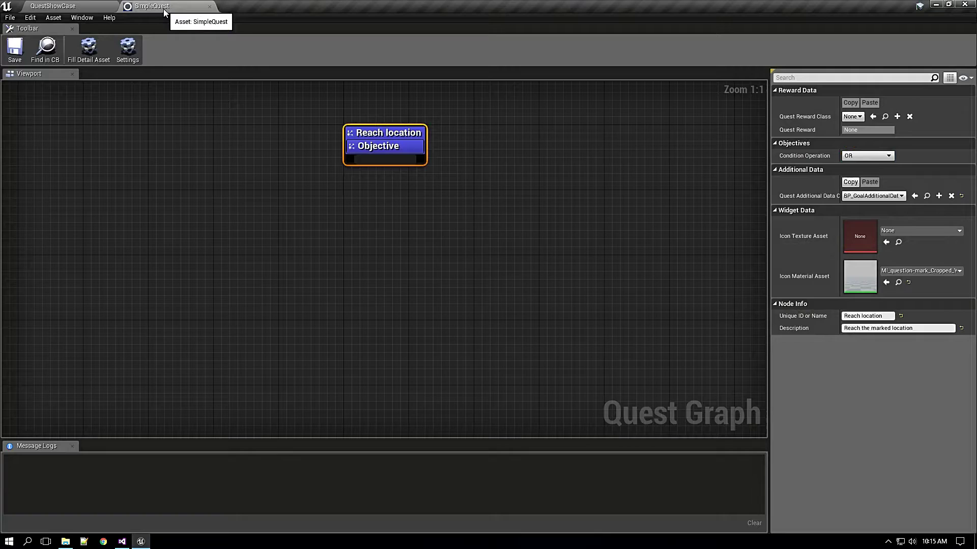
In the SimpleQuest graph, add an objective based branch goal node linked from Reach location and give it an objective.
drag(384, 162, 382, 239)
click(428, 264)
right_click(398, 264)
mouse_move(432, 343)
click(504, 356)
Name the branch goal node "Choose Weapon" and describe it as "Select the weapon of your Choice".
click(407, 278)
click(888, 236)
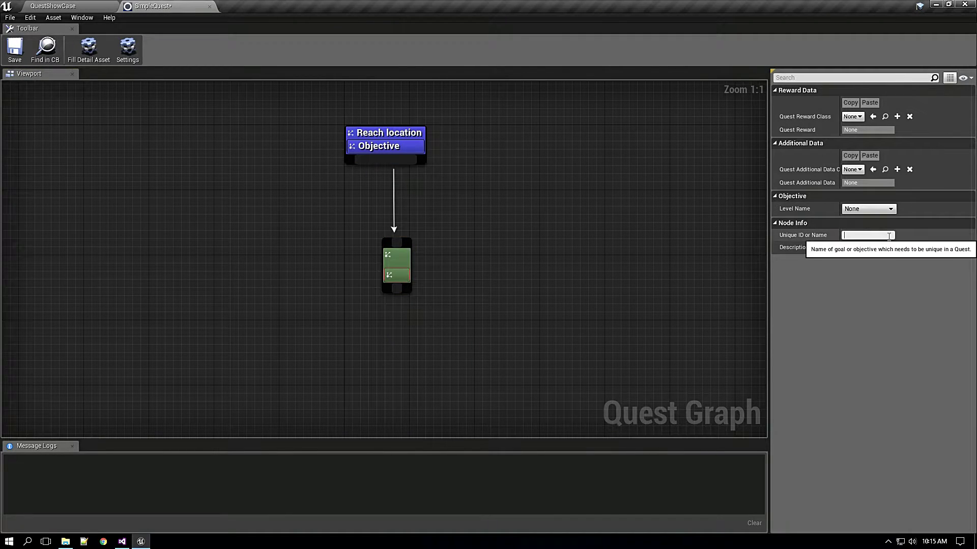
click(409, 267)
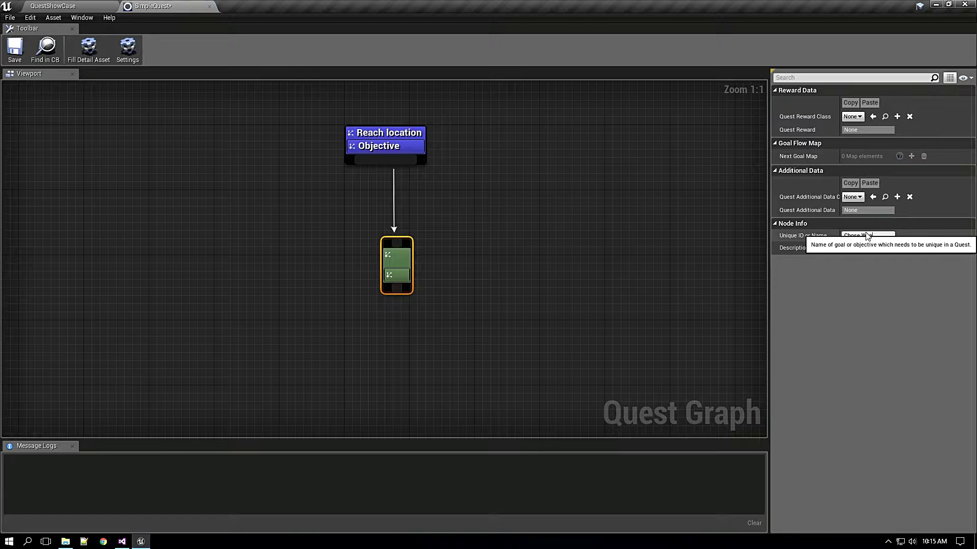
click(865, 234)
text(Choose Weapon)
key(Tab)
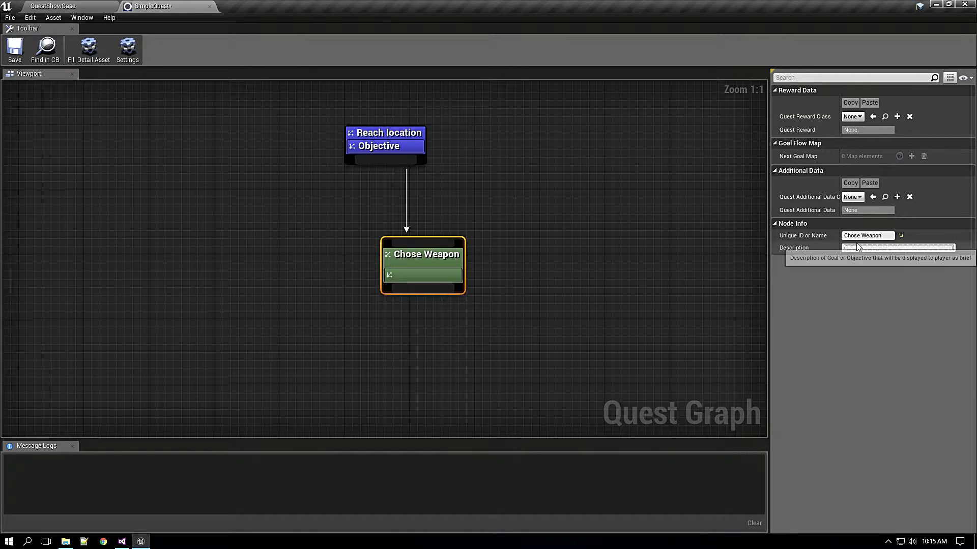
click(854, 235)
text(o)
click(863, 248)
text(Sel)
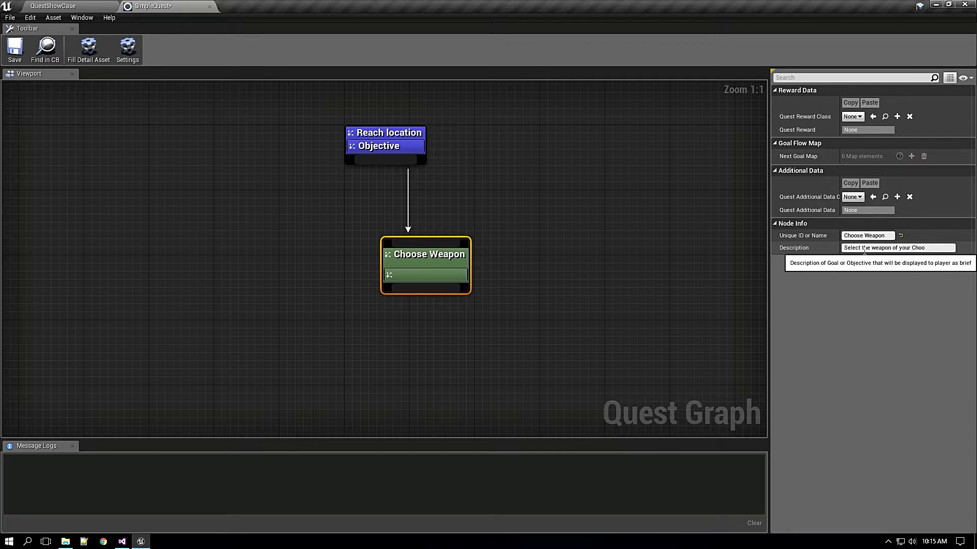
Move the Choose Weapon node beneath Reach location and name its objective "Rifle".
click(460, 276)
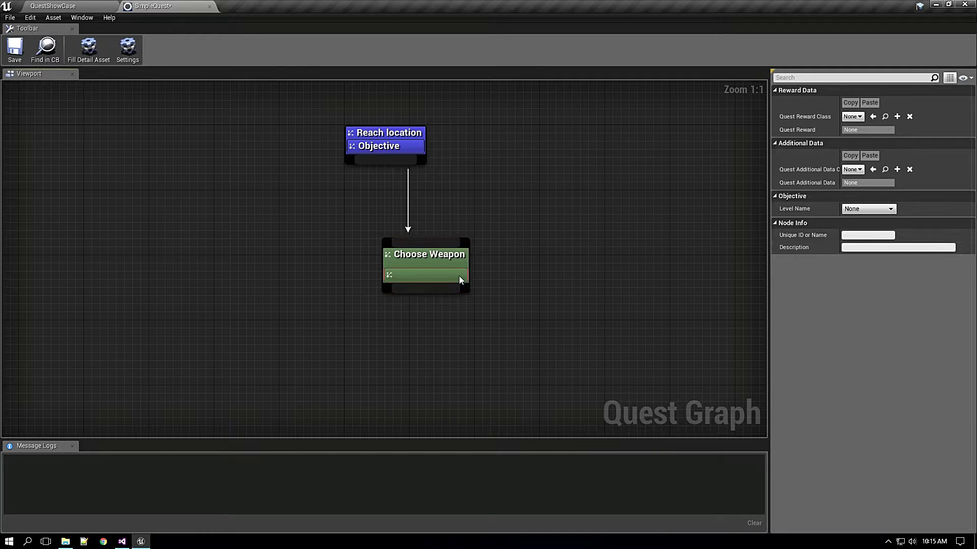
drag(438, 275, 393, 277)
click(395, 280)
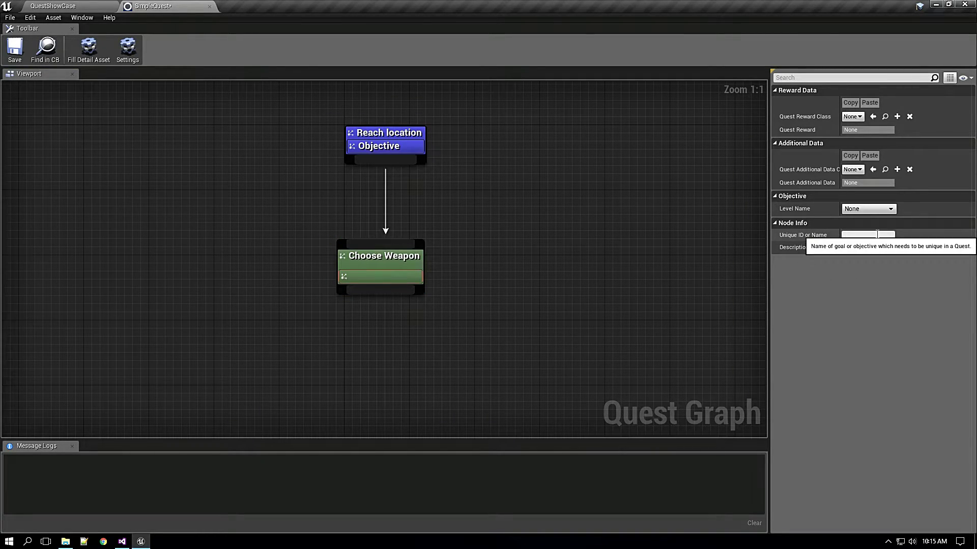
key(Return)
Copy the additional data from the Reach location goal node and paste it onto the Choose Weapon node.
click(390, 258)
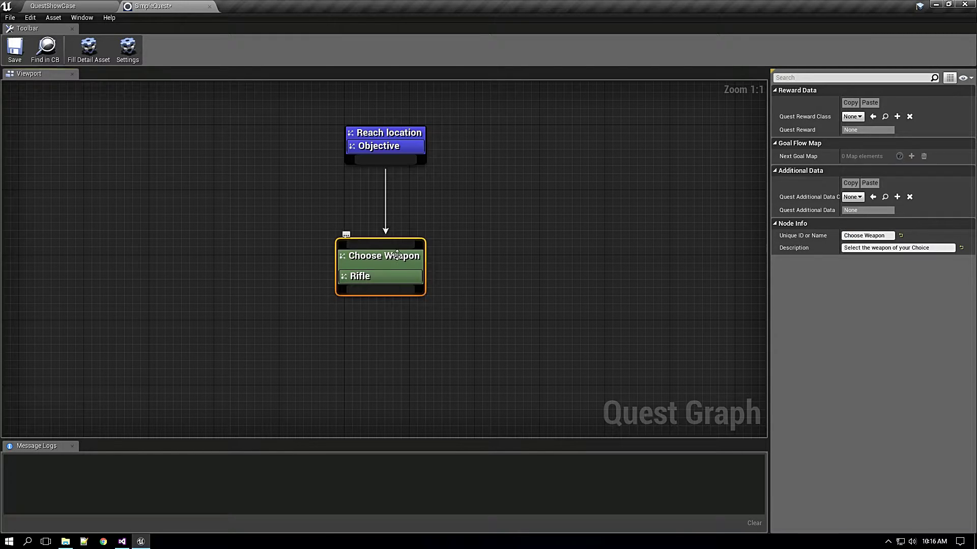
click(402, 140)
click(389, 261)
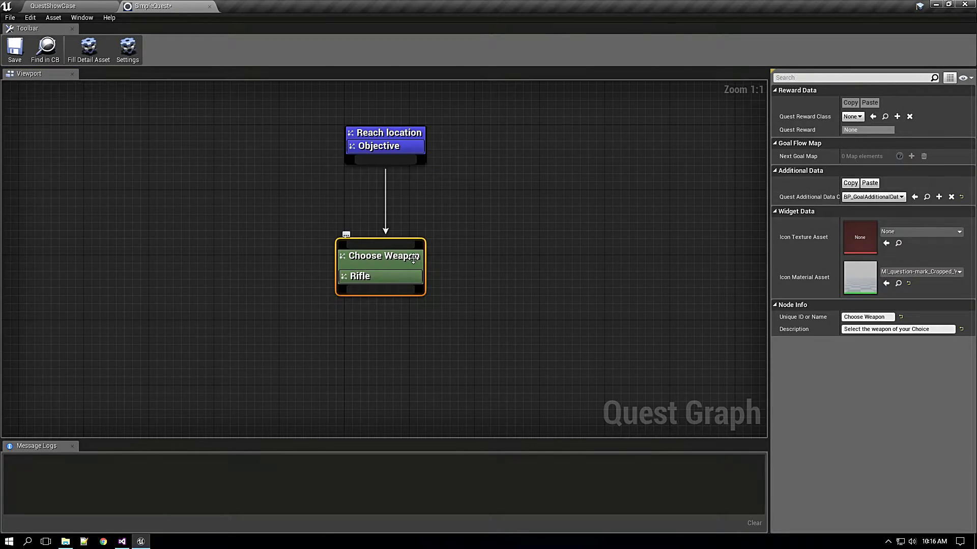
Add a second objective named "Pistol" to the Choose Weapon node.
right_drag(410, 254, 405, 257)
click(468, 337)
click(391, 293)
click(884, 235)
text(Pistol)
key(Return)
Place the Pistol and Rifle objective nodes in the Choose Weapon branch graph and return to the quest graph.
right_click(377, 264)
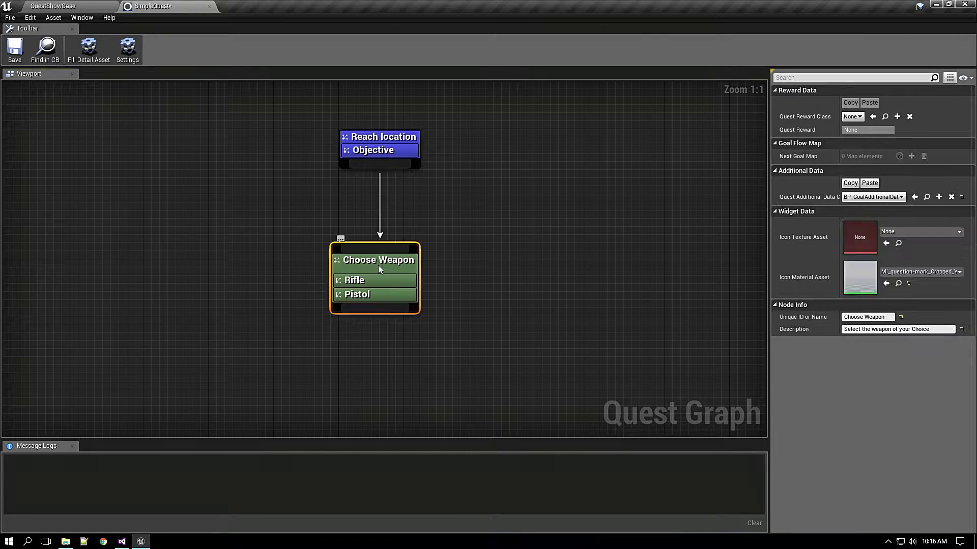
key(Escape)
double_click(378, 265)
right_click(205, 188)
click(228, 215)
right_click(204, 236)
click(227, 265)
drag(247, 196, 310, 199)
click(51, 75)
Add a simple goal node below the Choose Weapon node.
drag(387, 230, 322, 321)
click(349, 376)
click(386, 181)
click(320, 335)
Try to link Choose Weapon to the new simple goal node, and recheck its branch graph and the available goal node types.
click(404, 181)
double_click(379, 185)
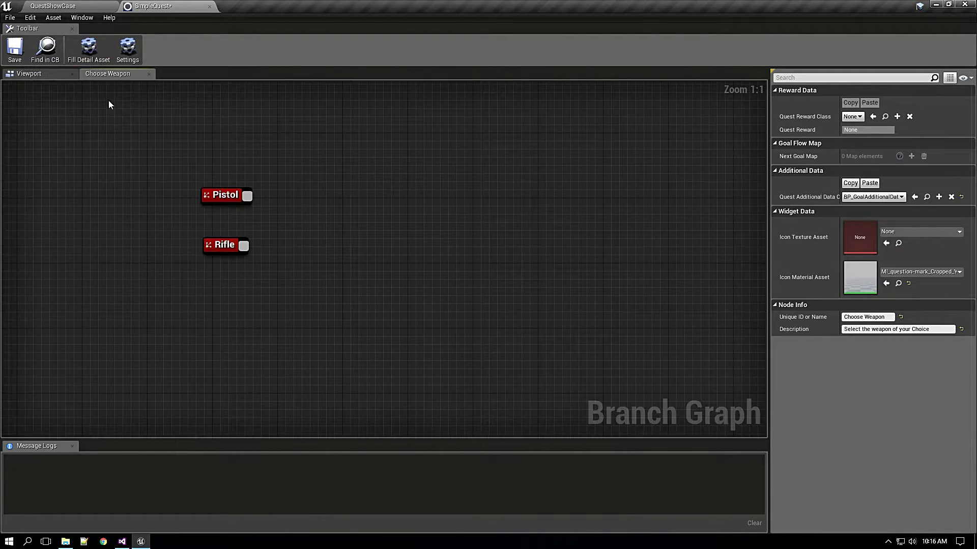
click(51, 75)
drag(372, 230, 321, 326)
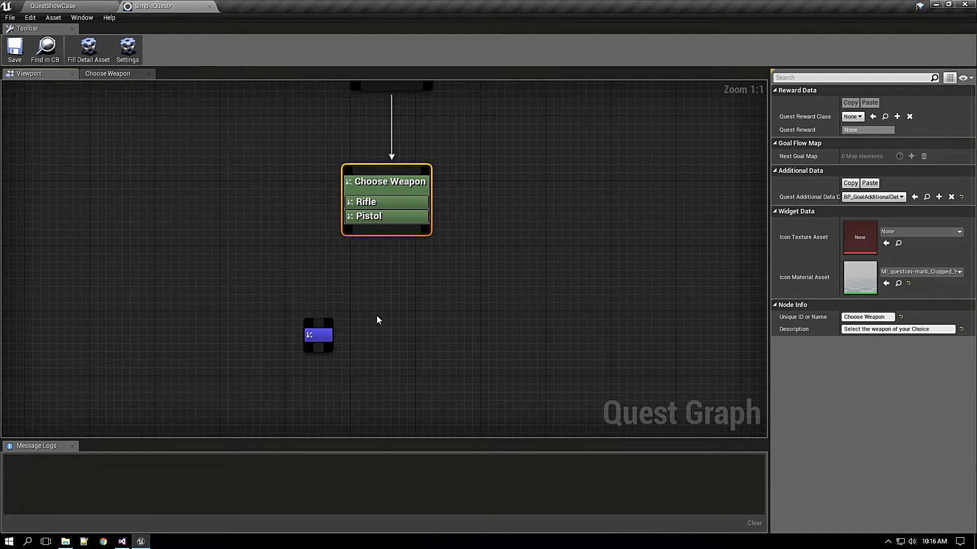
double_click(417, 185)
click(150, 75)
right_click(510, 228)
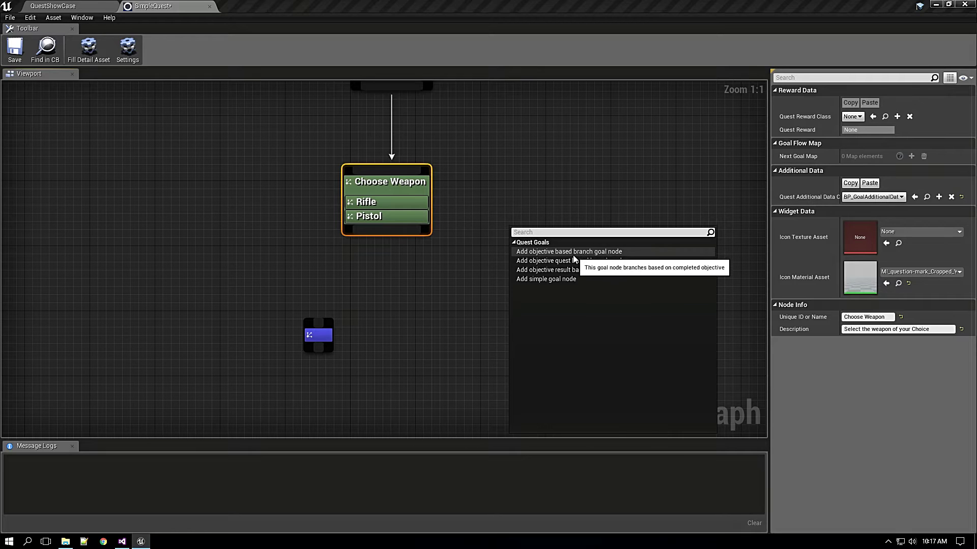
click(345, 290)
Name the new simple goal node "Collect ammo".
click(318, 335)
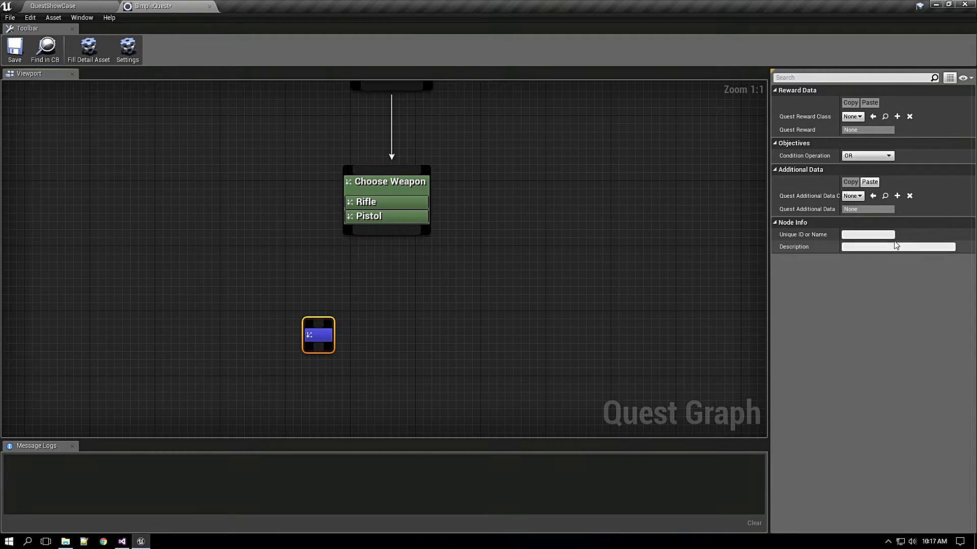
click(894, 235)
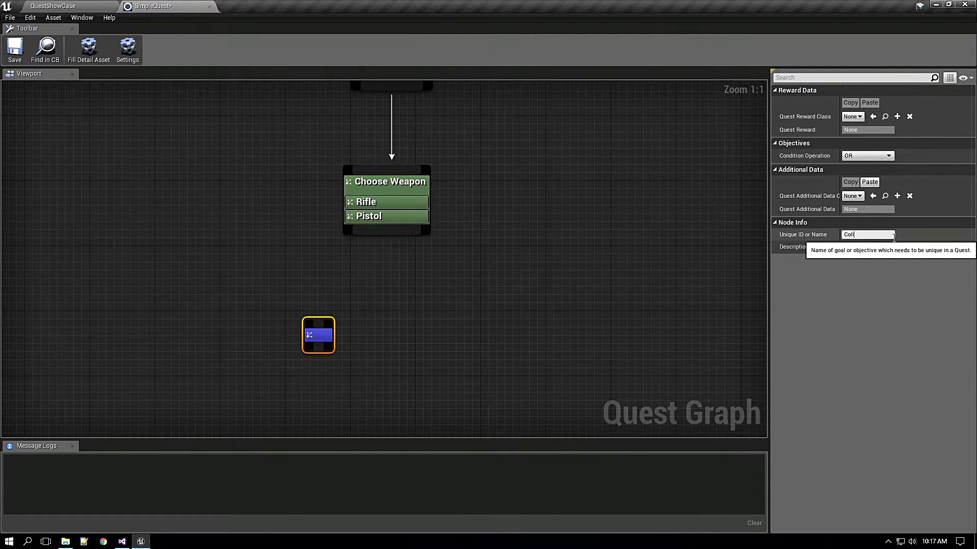
text(Coll)
key(BackSpace)
key(BackSpace)
key(BackSpace)
key(BackSpace)
text(Collect ammo)
key(Return)
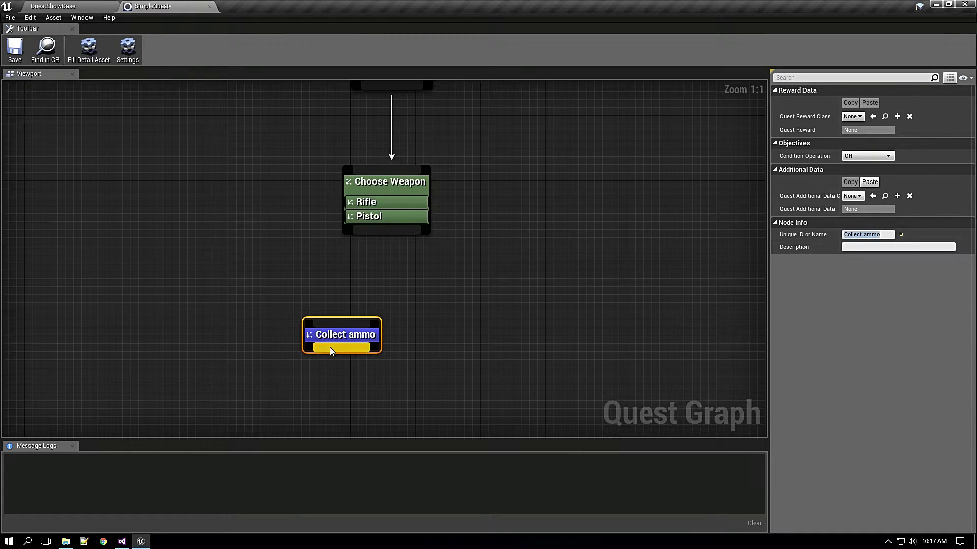
Add an objective named "Pistol" to the Collect ammo goal node.
right_drag(318, 338, 312, 344)
click(473, 438)
click(860, 236)
text(Pistol)
Try to link Choose Weapon to the Collect ammo goal node and recheck the branch graph.
drag(383, 236, 334, 334)
double_click(406, 219)
click(151, 74)
Delete the Pistol and Rifle objectives from Choose Weapon and retry linking it to the Collect ammo node.
click(411, 225)
right_click(410, 227)
click(432, 240)
click(408, 210)
key(Delete)
click(405, 202)
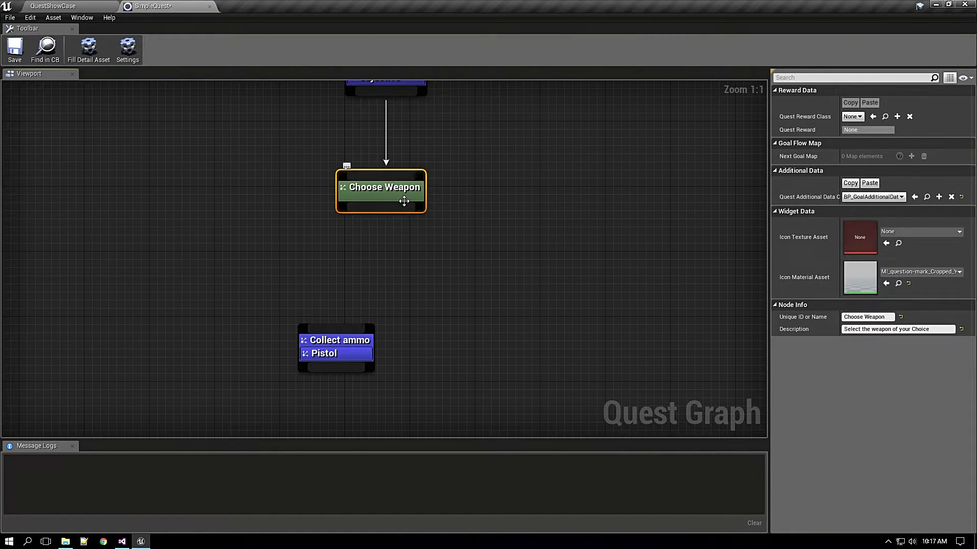
drag(386, 208, 336, 331)
Add a new objective named "Rifle" to the Choose Weapon node.
click(386, 188)
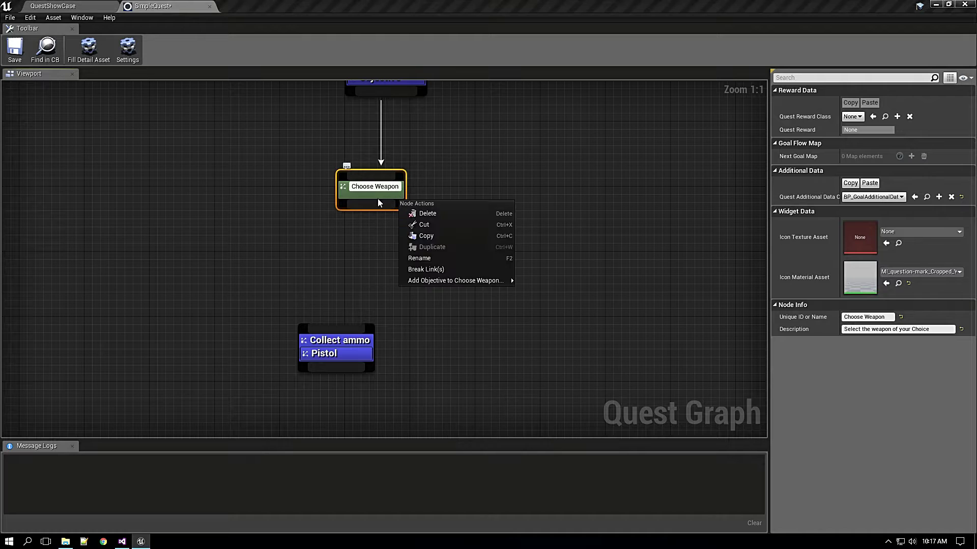
click(375, 200)
right_click(376, 192)
mouse_move(433, 272)
click(531, 285)
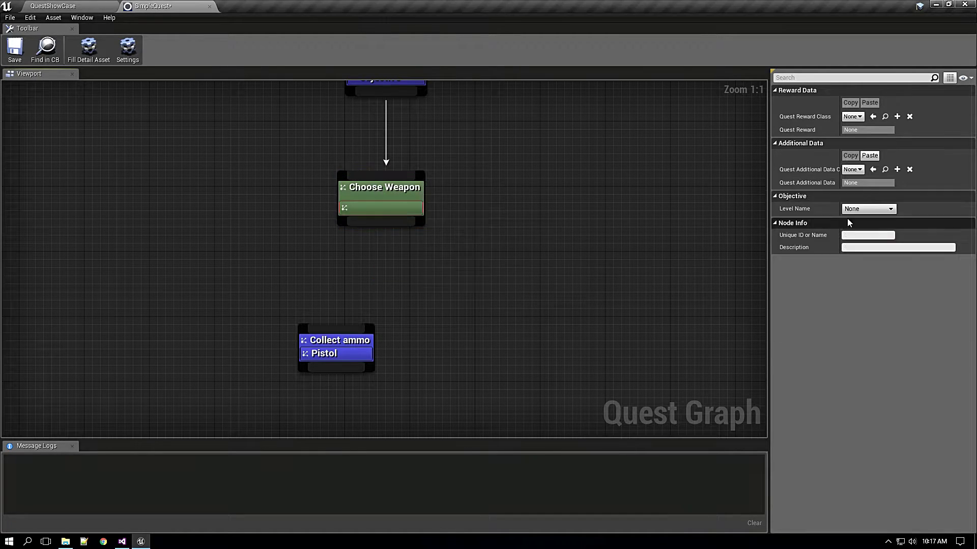
click(868, 235)
text(Rifle)
key(Return)
Add a second objective named "Pistol" to the Choose Weapon node.
right_click(406, 196)
mouse_move(458, 274)
click(610, 285)
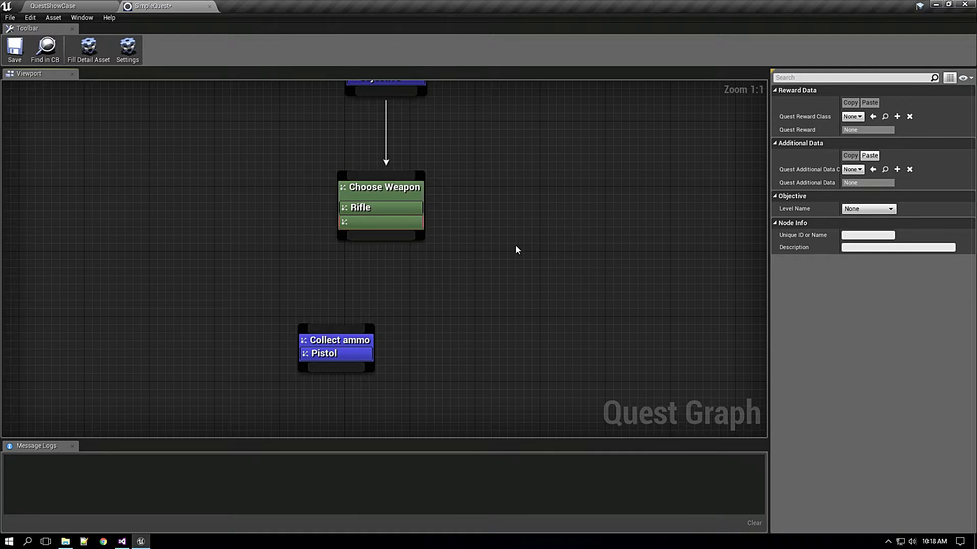
key(Return)
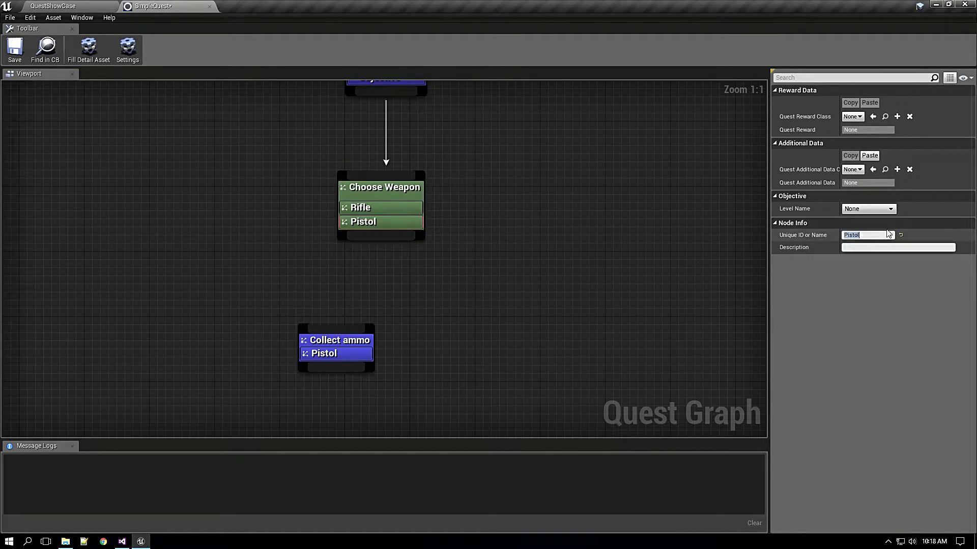
Try to link the Choose Weapon node to the Collect ammo goal.
double_click(423, 190)
click(150, 74)
click(363, 222)
drag(356, 235, 321, 327)
Add two nodes to the Choose Weapon branch graph, arrange them and save the quest.
double_click(380, 197)
right_click(220, 173)
click(249, 207)
right_click(248, 258)
click(270, 284)
drag(270, 268, 227, 252)
drag(263, 179, 351, 184)
click(14, 49)
click(40, 74)
Link Choose Weapon to the existing Collect ammo goal and to a new second goal, also named "Collect ammo".
drag(354, 235, 285, 348)
drag(402, 235, 429, 327)
click(510, 173)
click(295, 376)
key(ctrl+c)
double_click(442, 347)
key(ctrl+v)
key(Return)
click(475, 347)
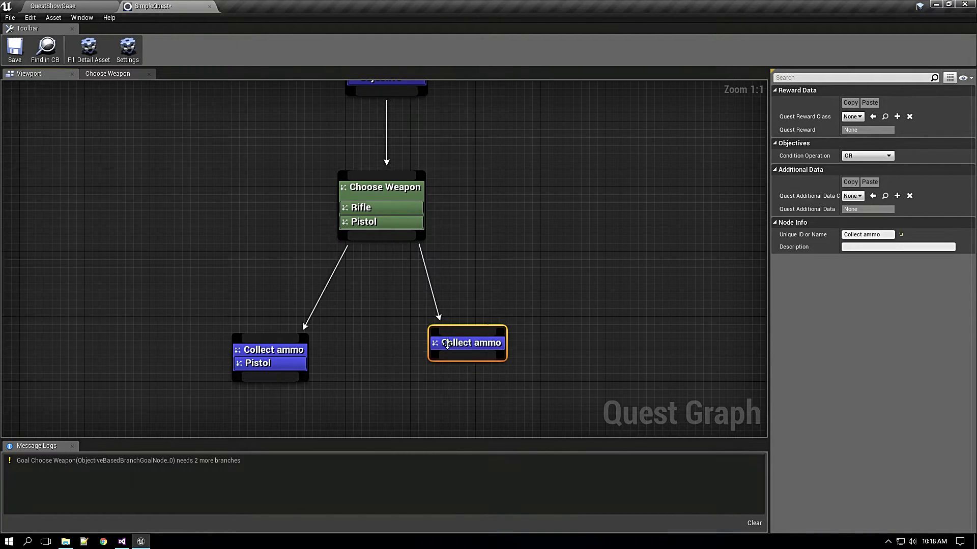
Add an objective named "Rifle" to the second Collect ammo goal.
right_click(472, 348)
click(491, 410)
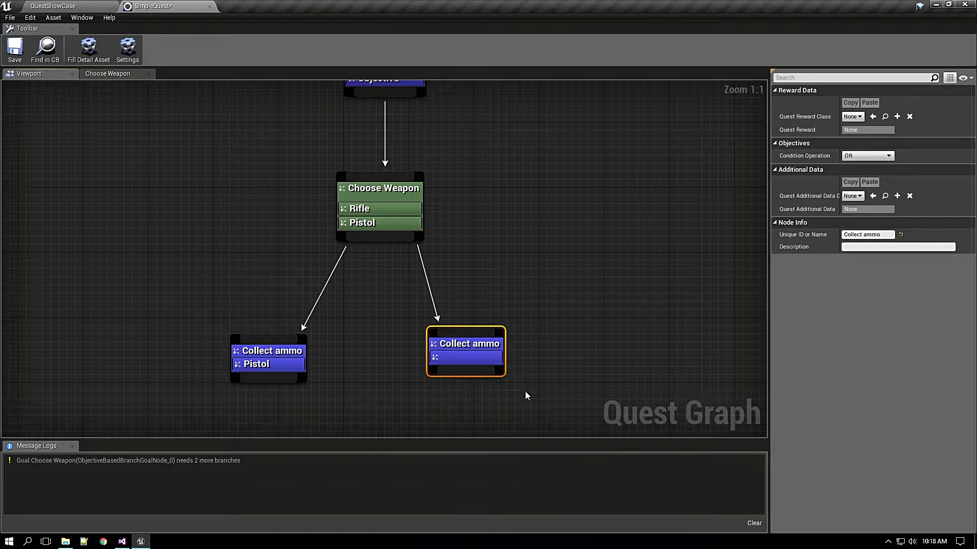
click(890, 235)
text(Rifle)
key(Return)
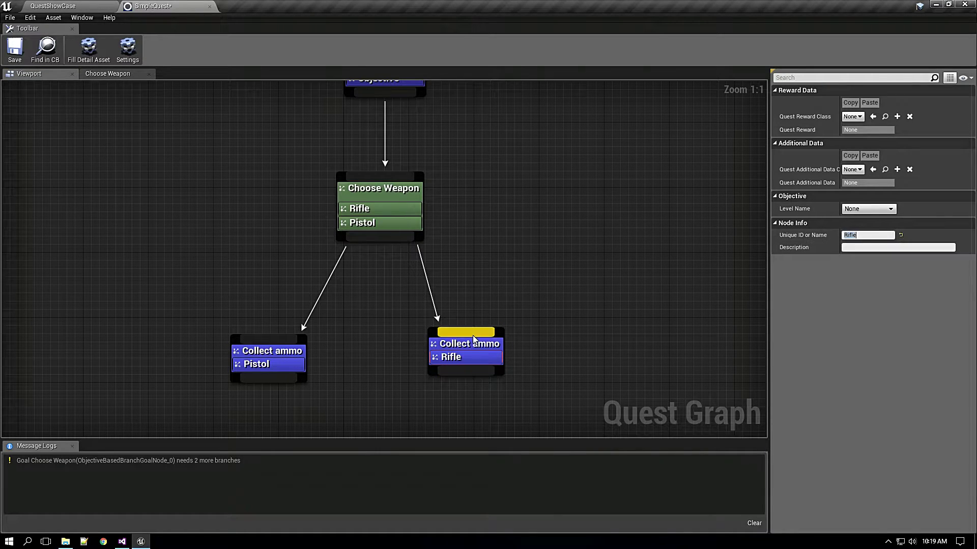
Rename the goal with the Rifle objective "Collect Rifle ammo" and the one with the Pistol objective "Collect pistol ammo".
text(lect)
key(Return)
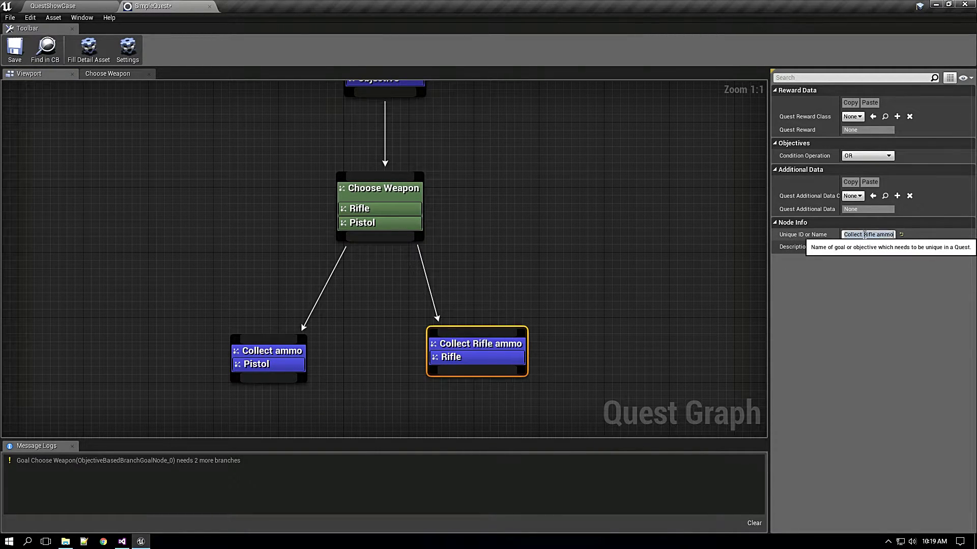
click(257, 354)
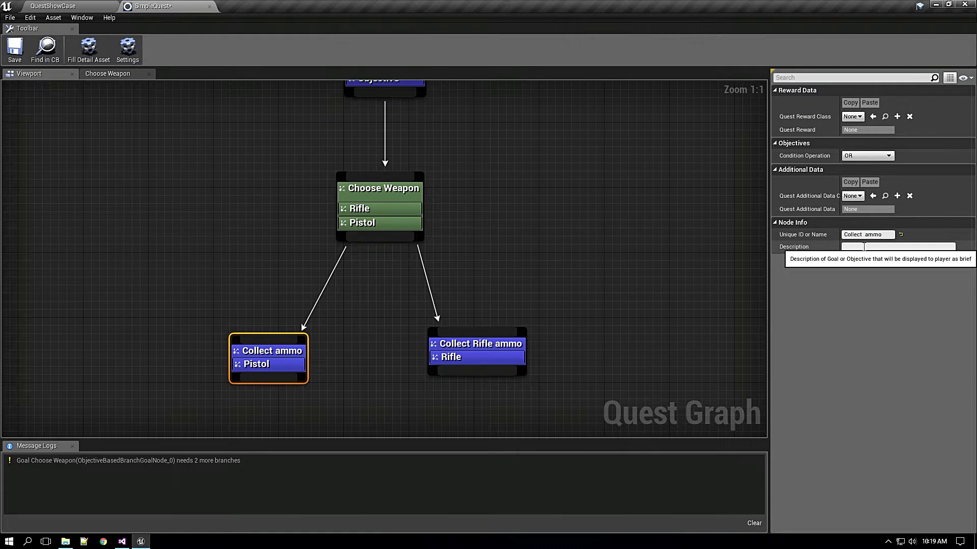
text(istol)
key(Return)
In the Choose Weapon branch graph, route Rifle to Collect Rifle ammo and Pistol to Collect pistol ammo, then save.
click(358, 200)
right_drag(357, 199, 353, 251)
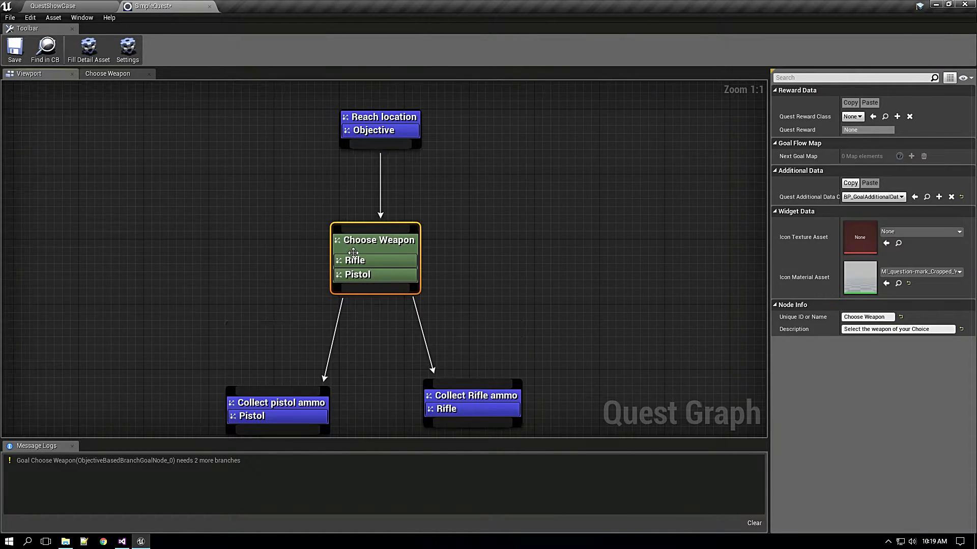
double_click(353, 252)
drag(261, 179, 337, 197)
click(384, 224)
drag(252, 251, 351, 275)
click(377, 291)
click(241, 252)
key(q)
click(241, 178)
key(q)
click(15, 51)
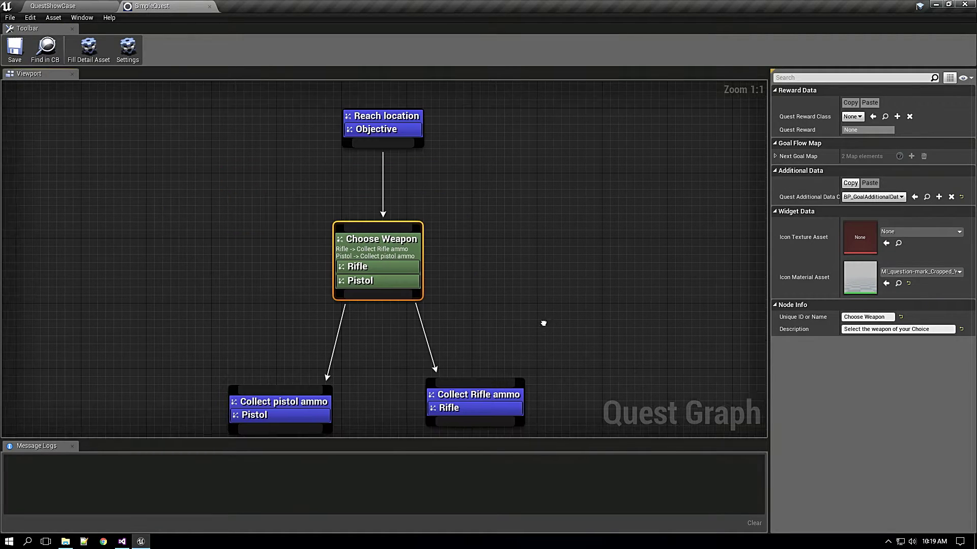
Copy Choose Weapon's additional data and paste it onto the Collect Rifle ammo and Collect pistol ammo goals.
scroll(544, 315, down, 3)
right_drag(546, 349, 417, 402)
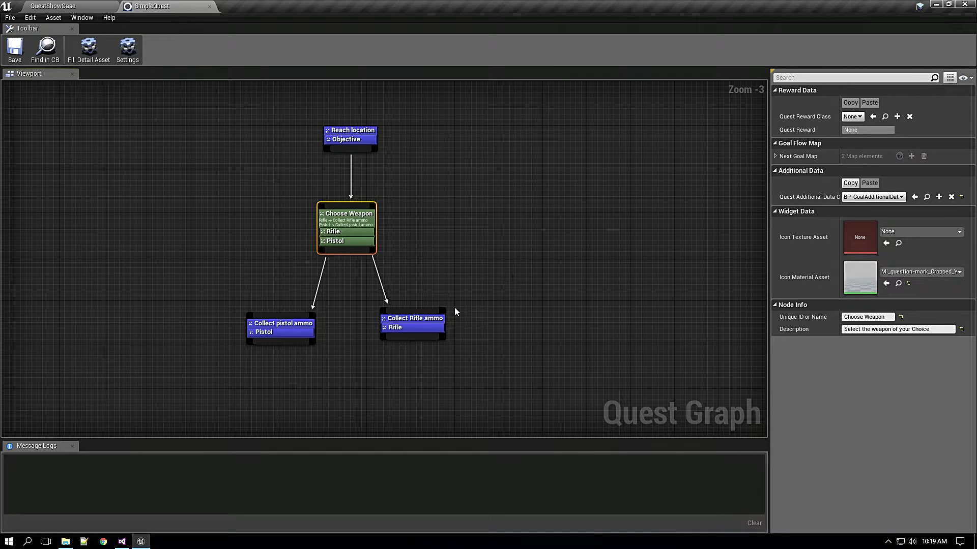
right_drag(466, 254, 479, 287)
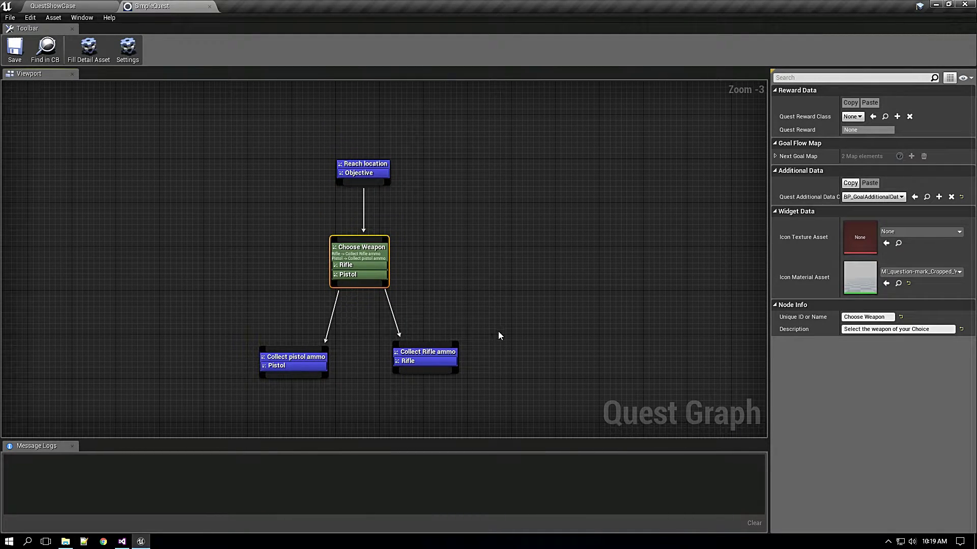
right_drag(498, 331, 497, 309)
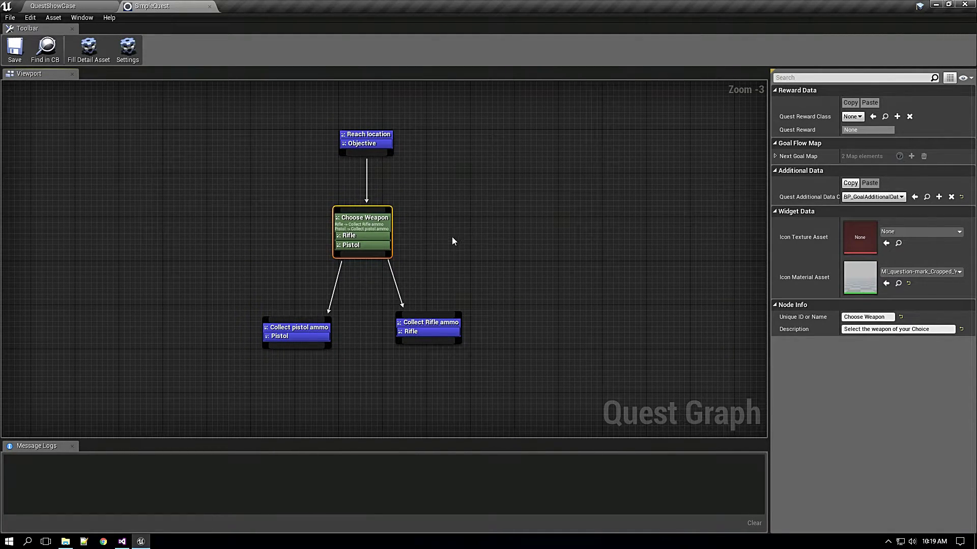
scroll(452, 241, up, 1)
scroll(468, 257, up, 1)
right_drag(490, 279, 397, 259)
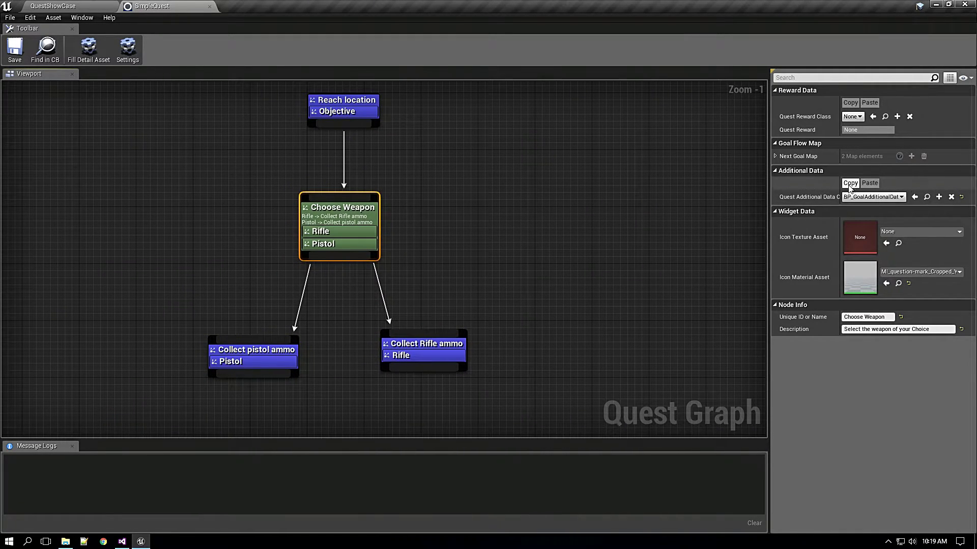
click(451, 347)
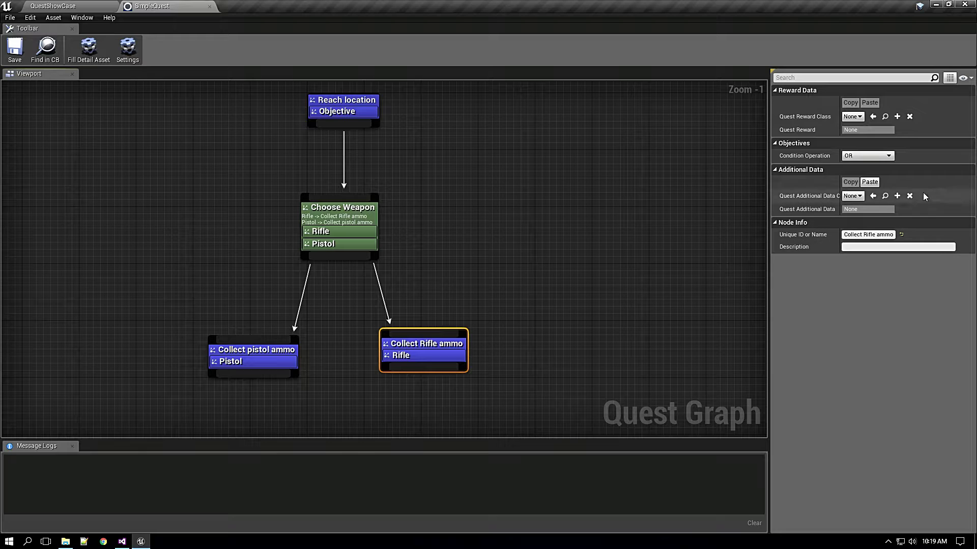
click(867, 183)
click(283, 348)
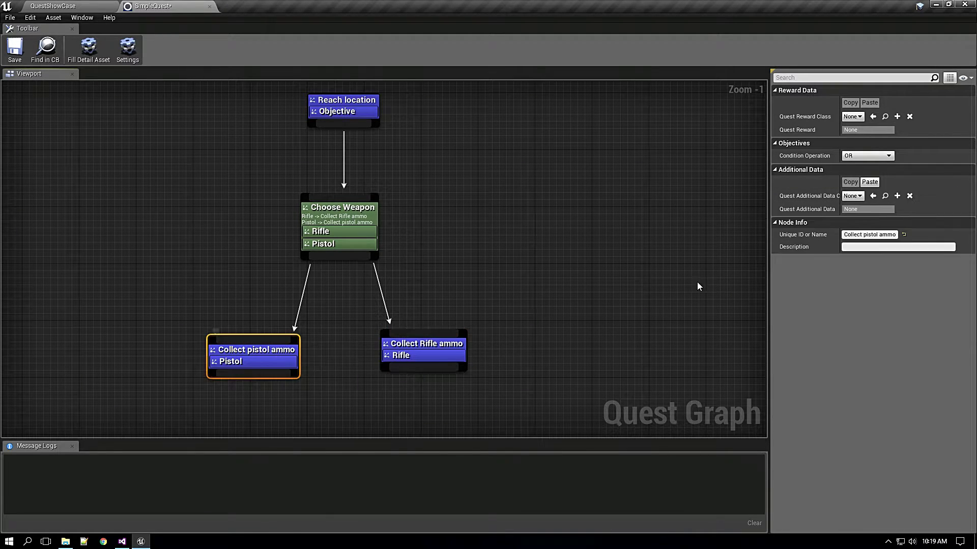
click(869, 182)
right_drag(651, 268, 627, 281)
Save the SimpleQuest graph and fill its detail asset.
click(74, 7)
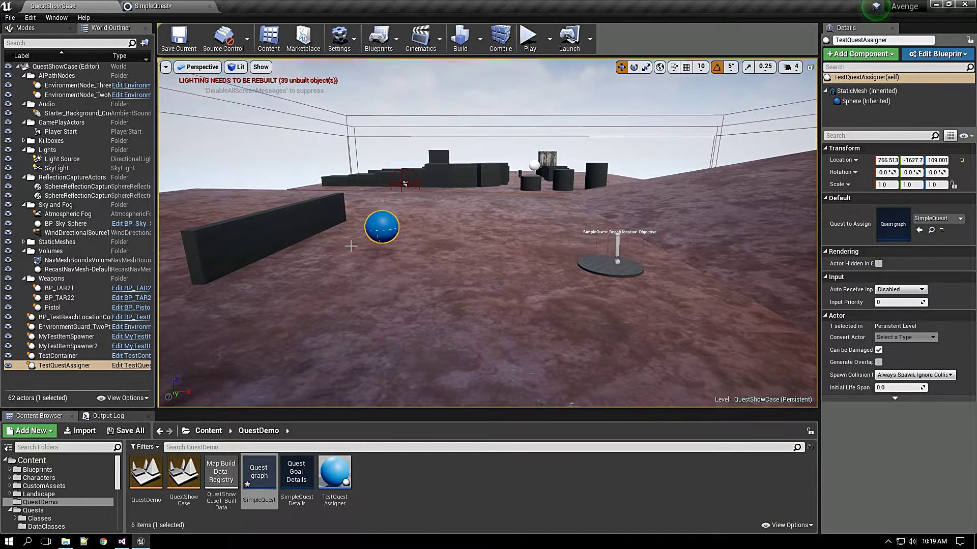
click(153, 6)
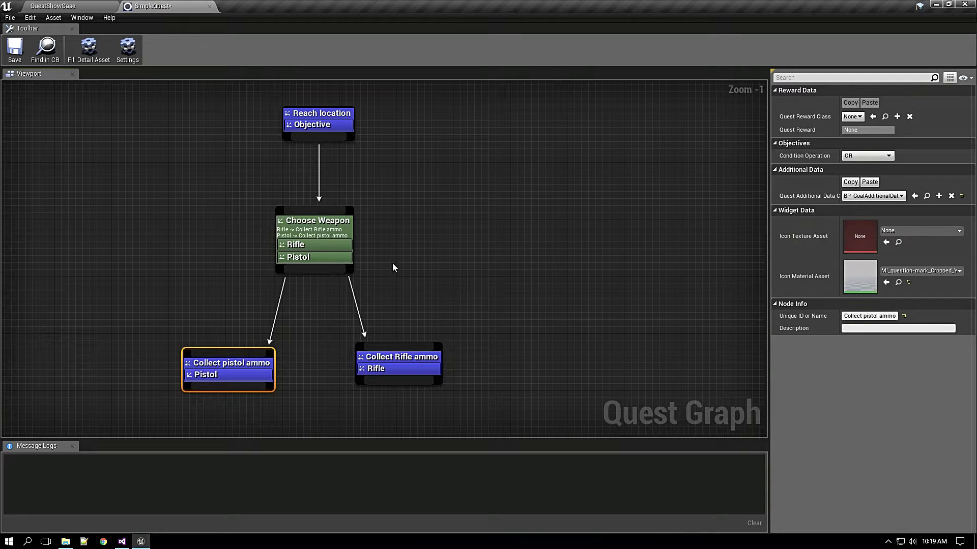
click(337, 227)
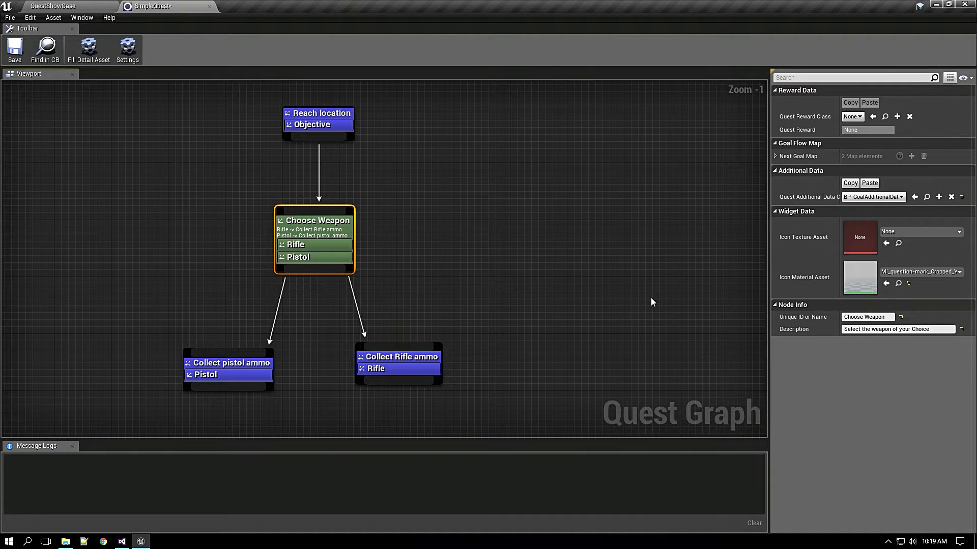
click(15, 49)
right_drag(539, 274, 555, 237)
click(77, 62)
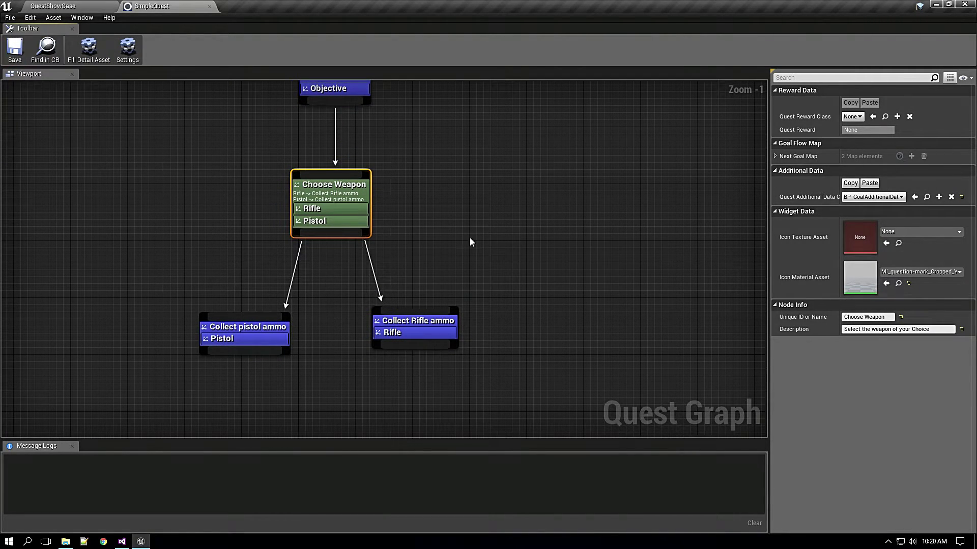
Review the Choose Weapon node, its Pistol objective and the two ammo goals it branches to.
right_drag(576, 317, 557, 371)
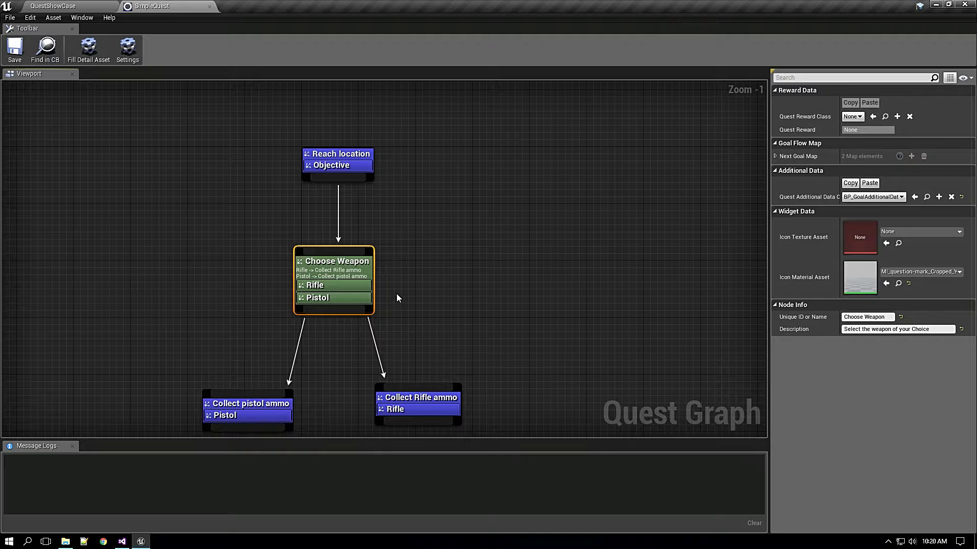
right_drag(408, 295, 420, 287)
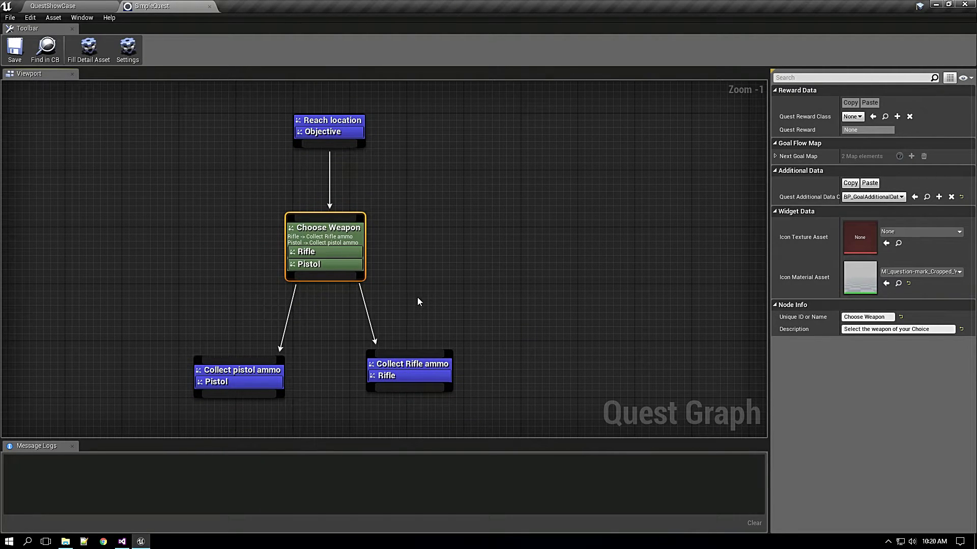
scroll(401, 307, up, 1)
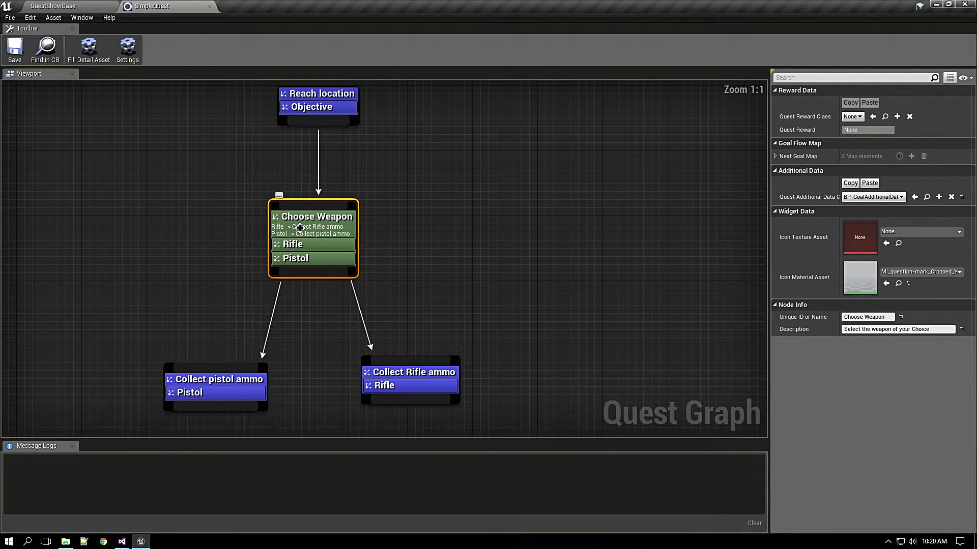
click(237, 383)
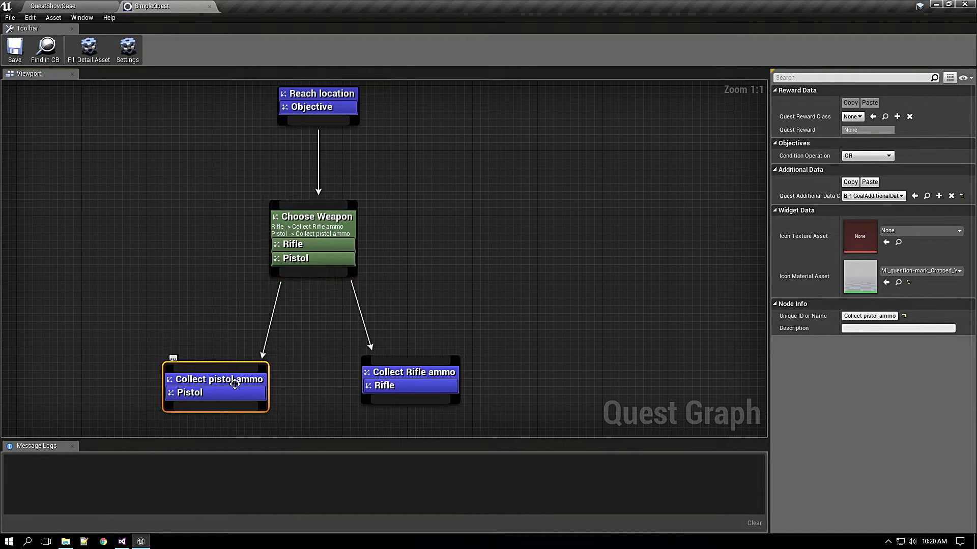
click(419, 381)
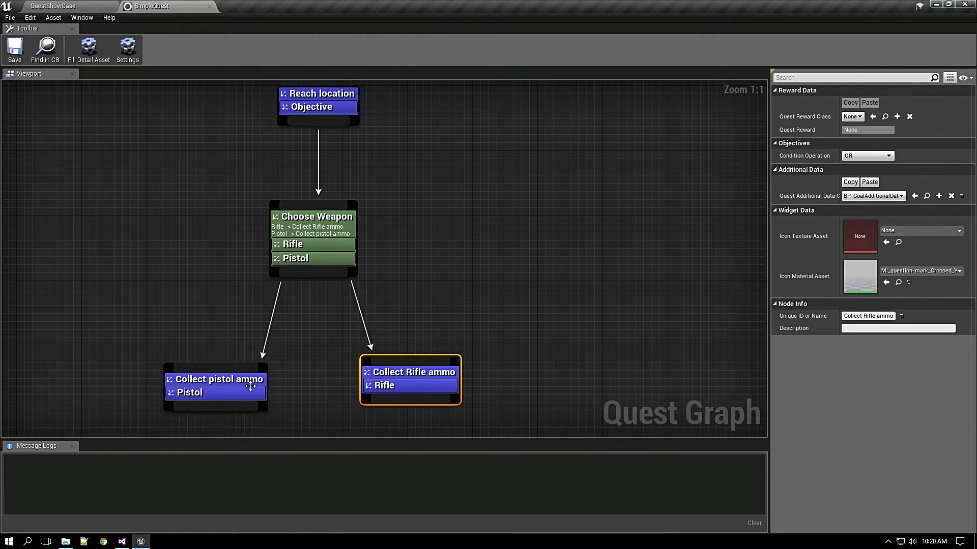
right_drag(499, 390, 526, 315)
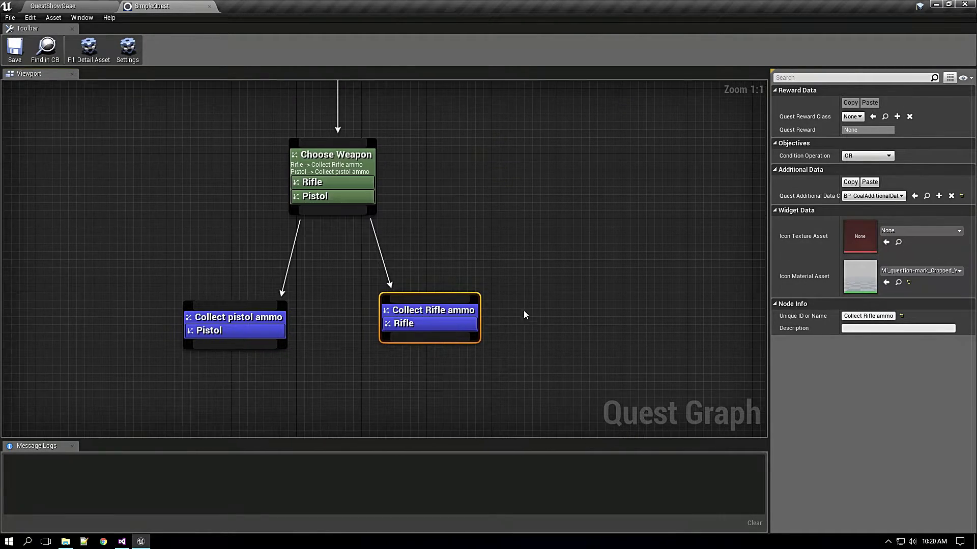
click(341, 189)
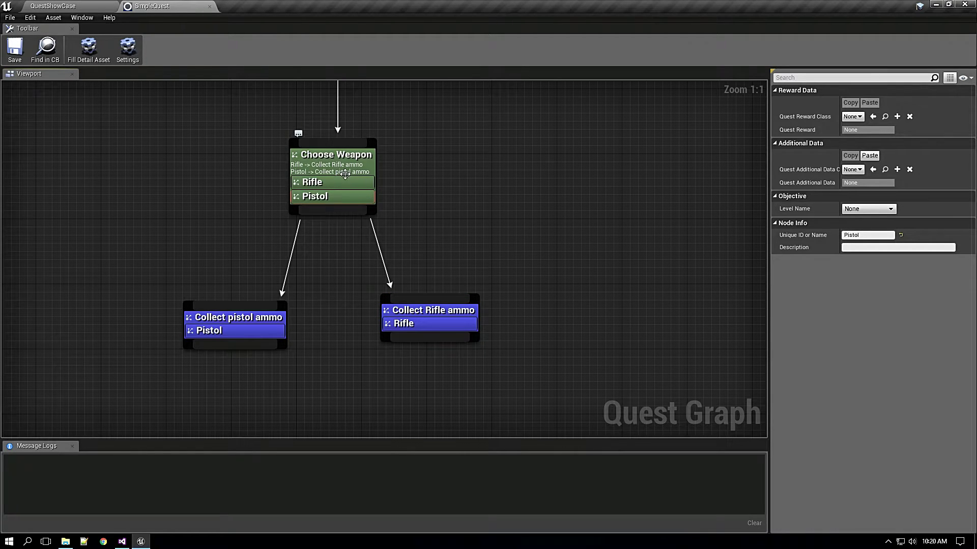
click(377, 207)
right_drag(481, 248, 472, 302)
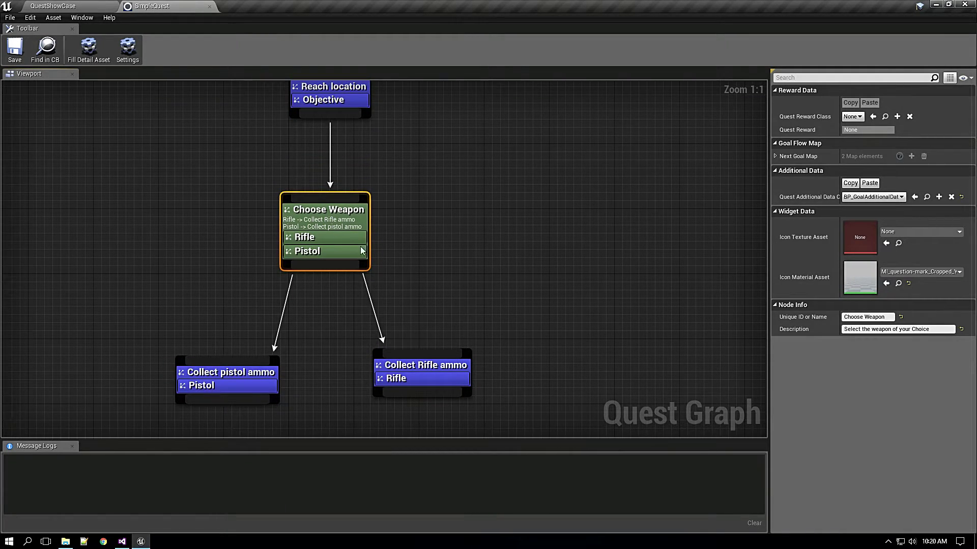
Close the SimpleQuest graph and open the Quests/Classes/Contexts content folder.
click(208, 6)
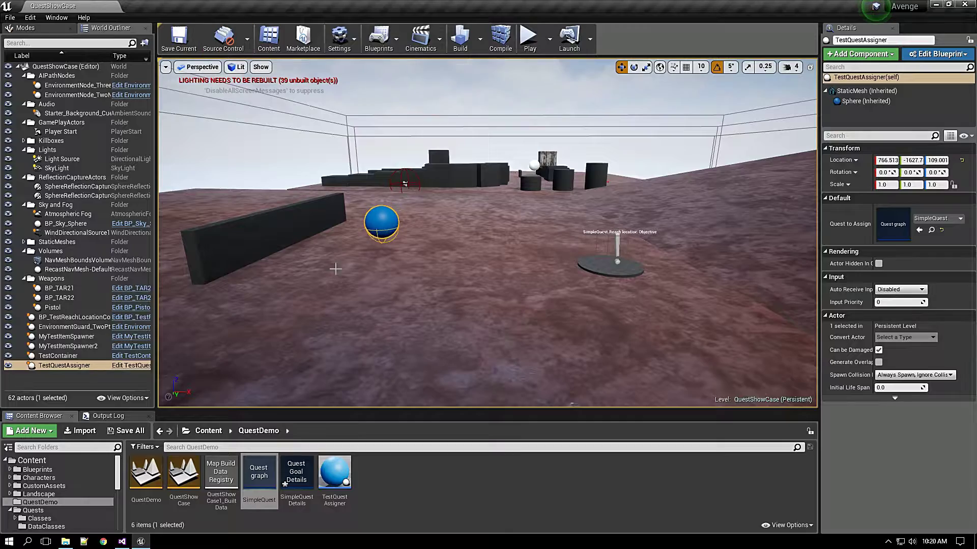
mouse_move(488, 233)
right_down()
mouse_move(508, 238)
mouse_move(433, 216)
mouse_move(496, 213)
mouse_move(578, 249)
mouse_move(504, 234)
right_up()
click(297, 489)
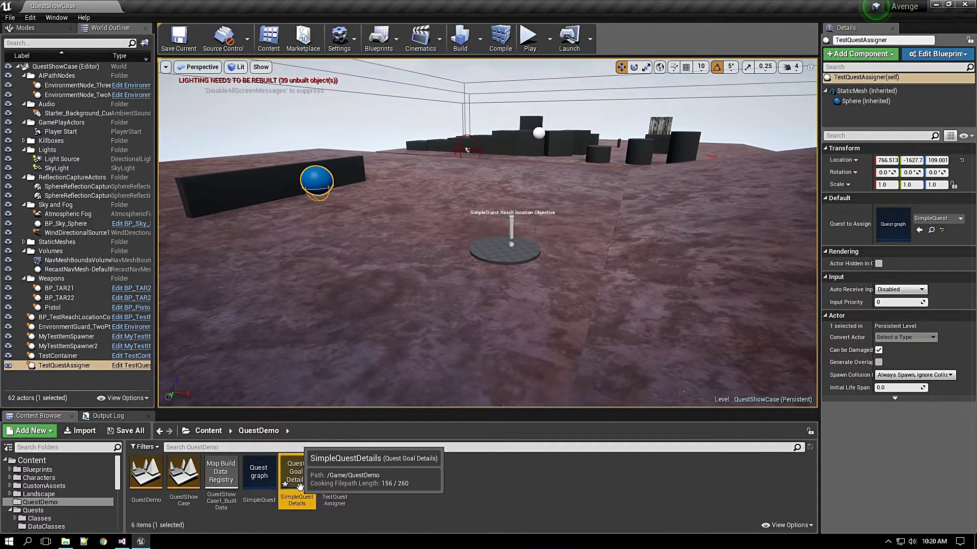
click(80, 494)
right_drag(540, 284, 501, 277)
right_drag(479, 234, 473, 229)
scroll(51, 504, down, 1)
click(40, 502)
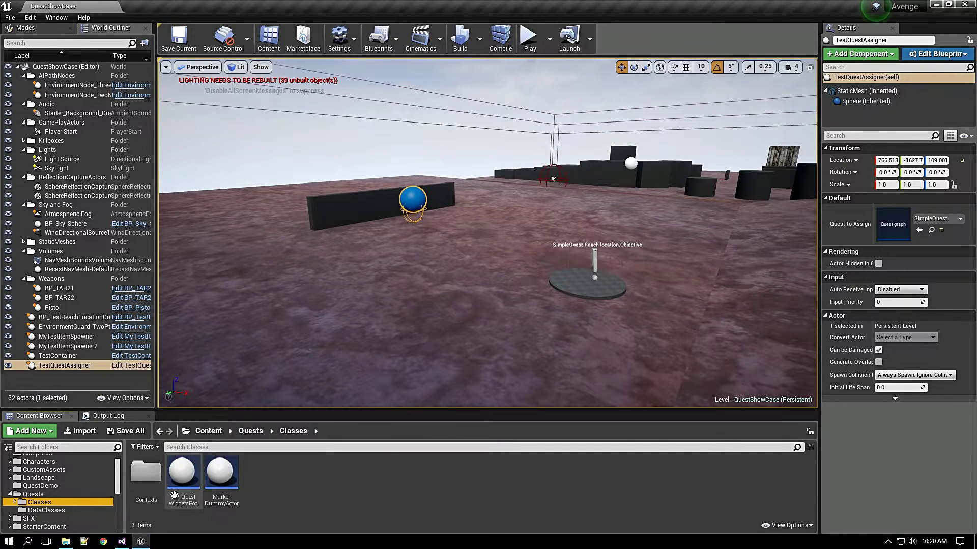
double_click(146, 473)
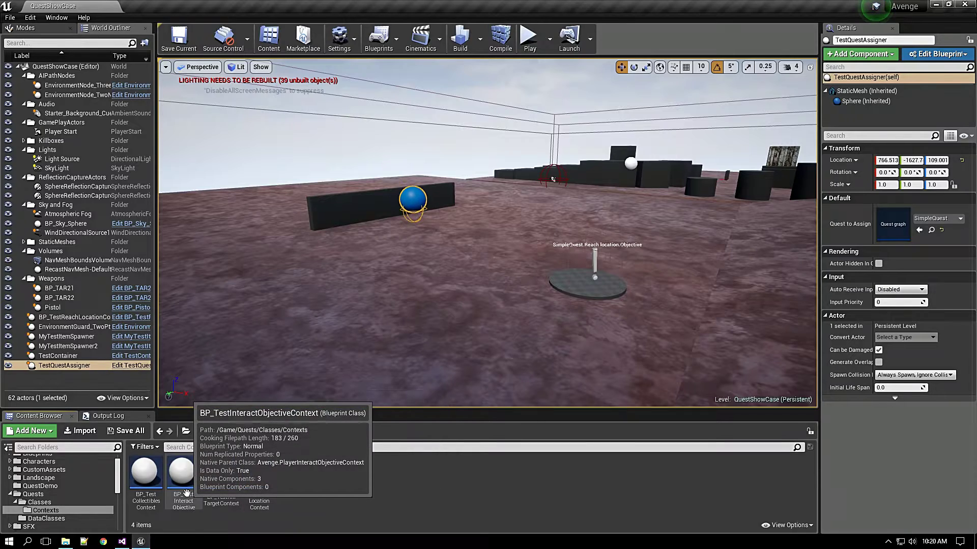
Place a BP_TestInteractObjectiveContext actor in the level and move it along its X axis to an open area.
drag(184, 473, 294, 289)
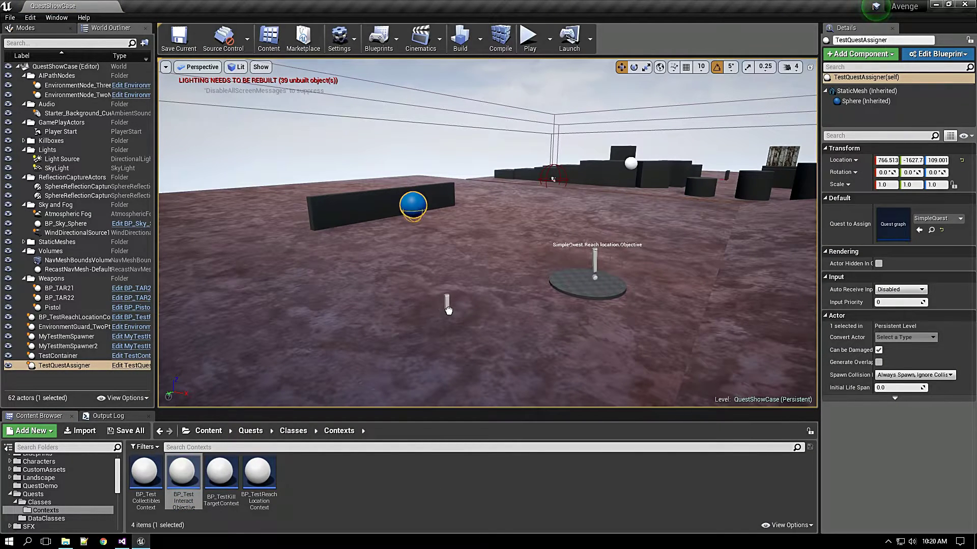
drag(298, 318, 298, 318)
right_drag(299, 318, 356, 306)
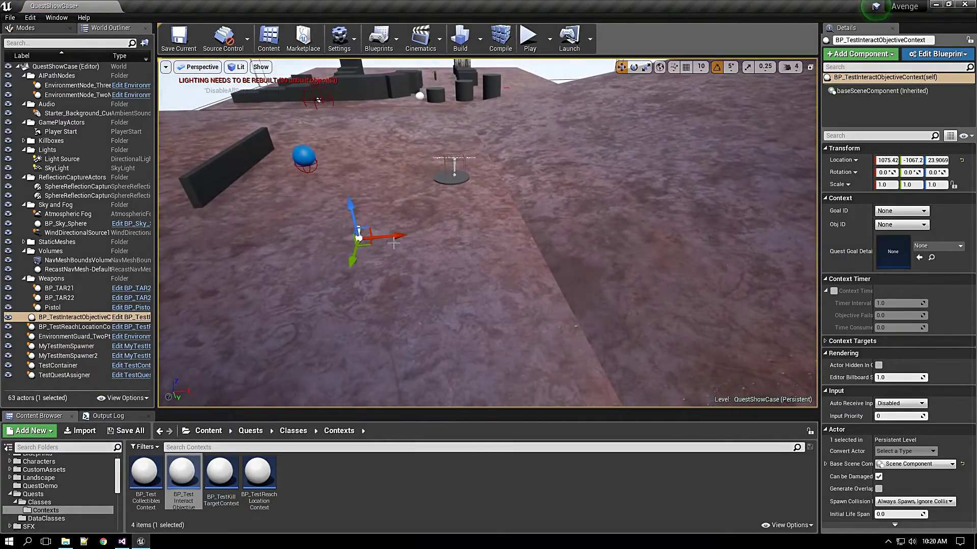
drag(397, 237, 680, 135)
right_drag(679, 134, 778, 145)
Group the BP_TestInteractObjectiveContext and BP_TestReachLocationContext actors into a new outliner folder named Quest.
click(107, 328)
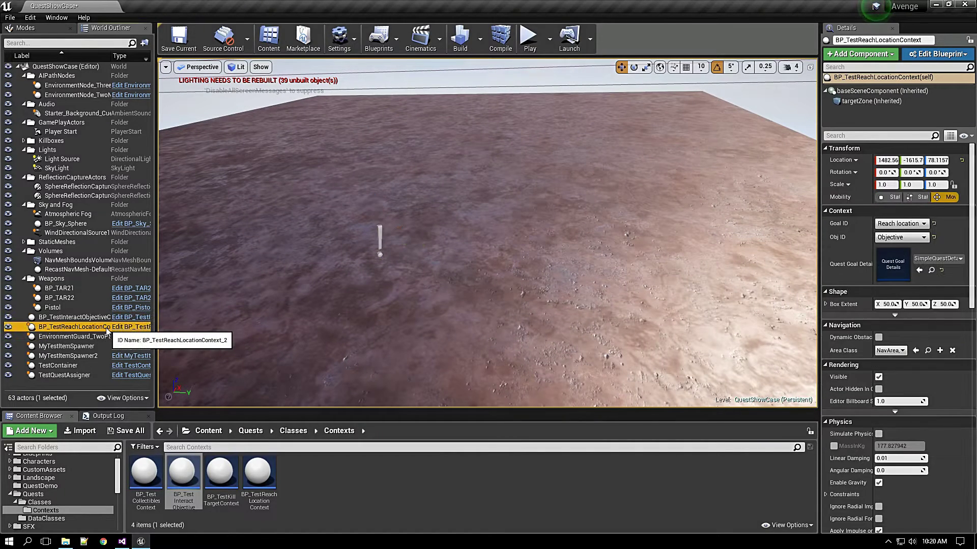
ctrl+click(76, 317)
drag(76, 318, 50, 150)
drag(41, 217, 49, 327)
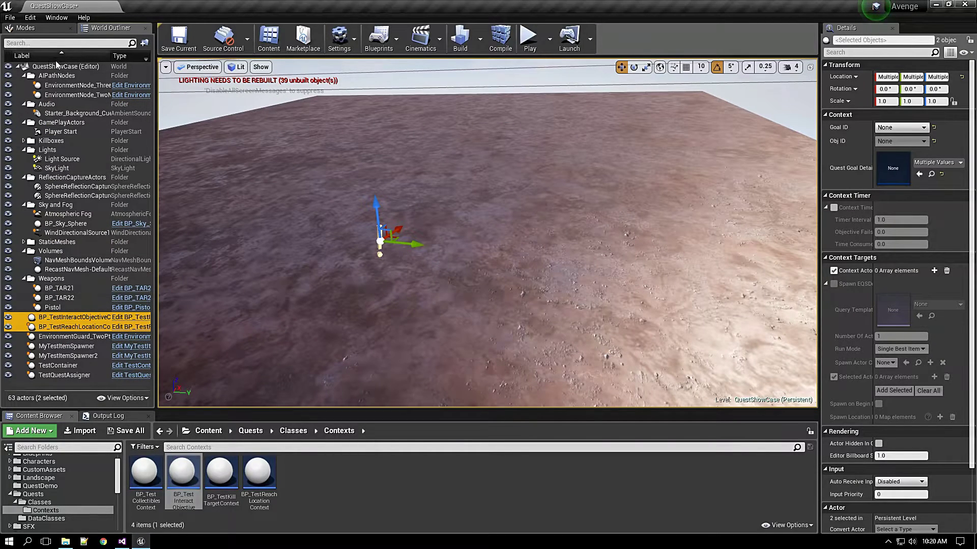
click(145, 44)
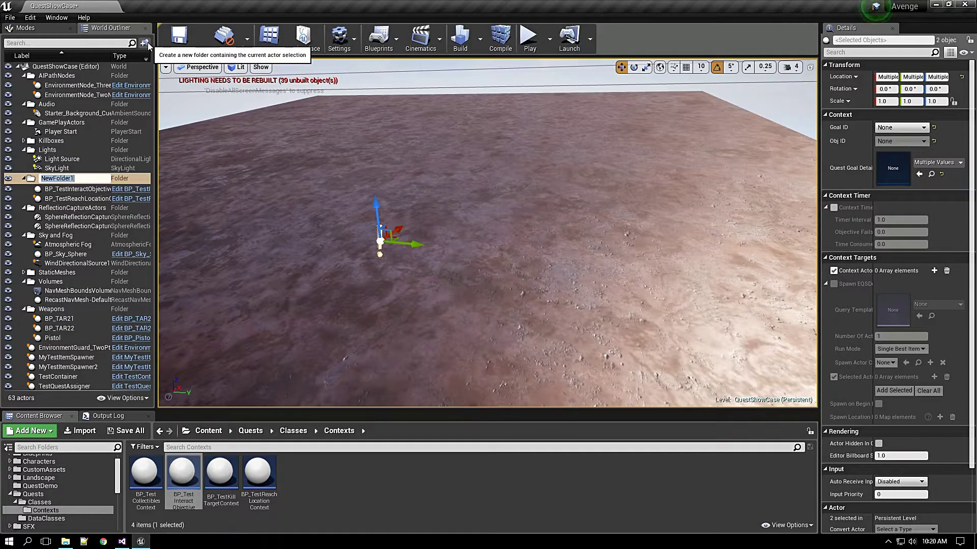
key(Return)
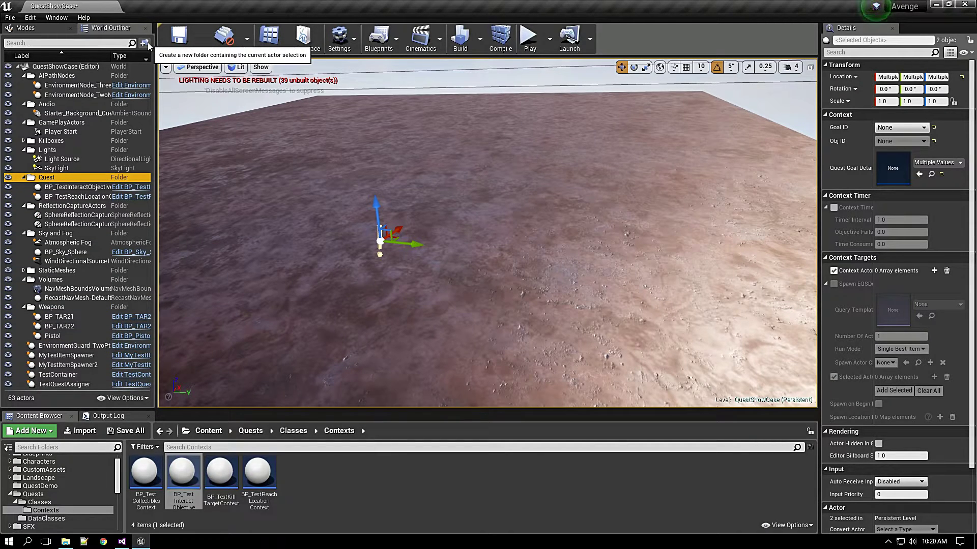
click(918, 132)
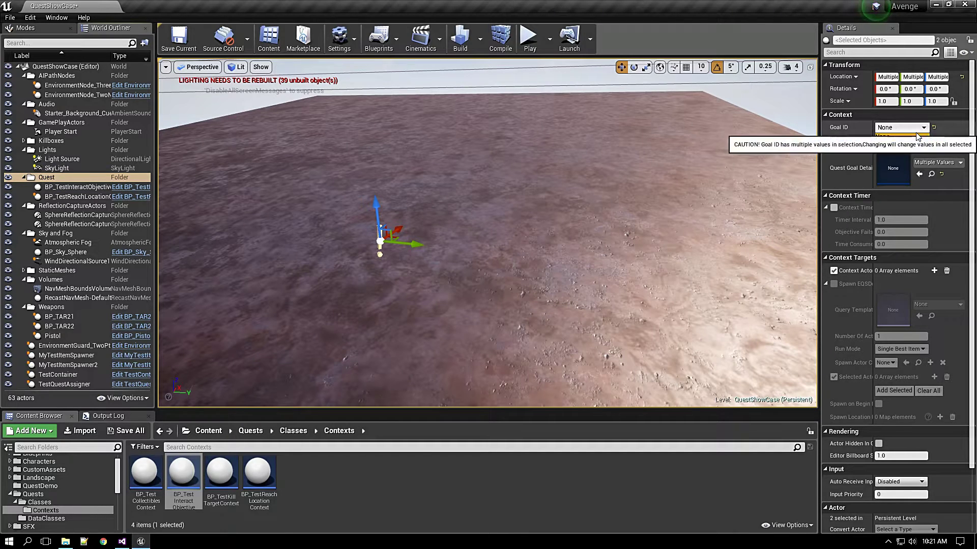
click(918, 136)
click(937, 162)
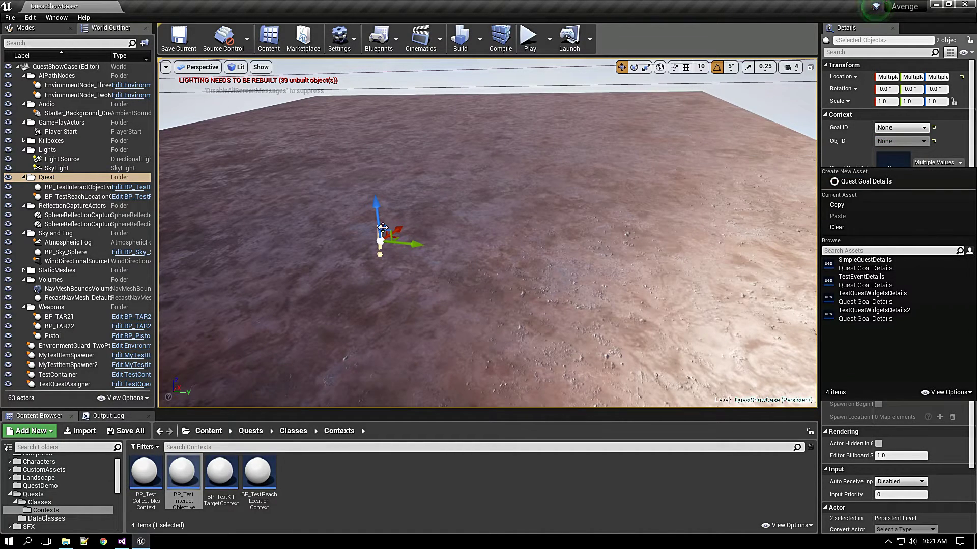
click(360, 230)
click(76, 196)
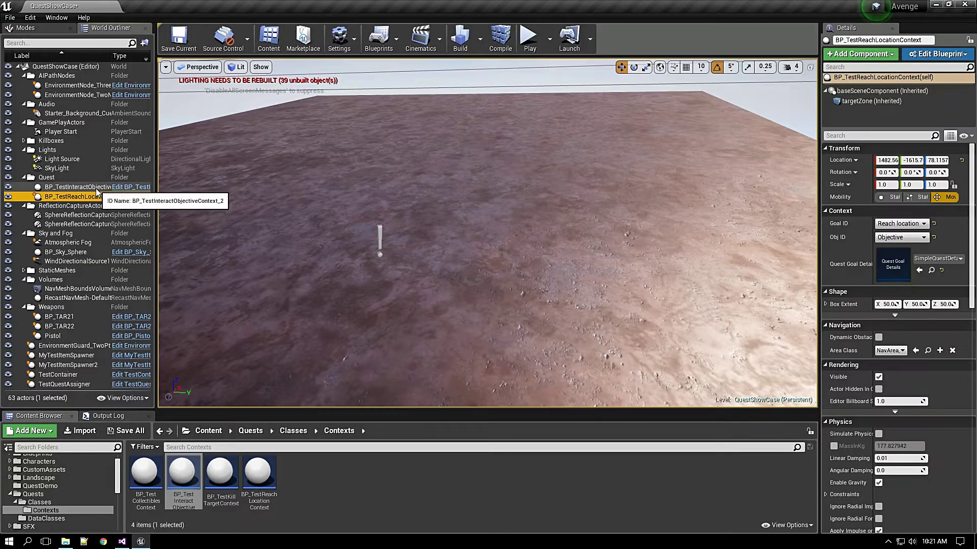
Select only BP_TestInteractObjectiveContext in the Quest folder and frame it in the viewport.
click(96, 189)
right_drag(254, 255, 155, 244)
key(s)
key(w)
key(f)
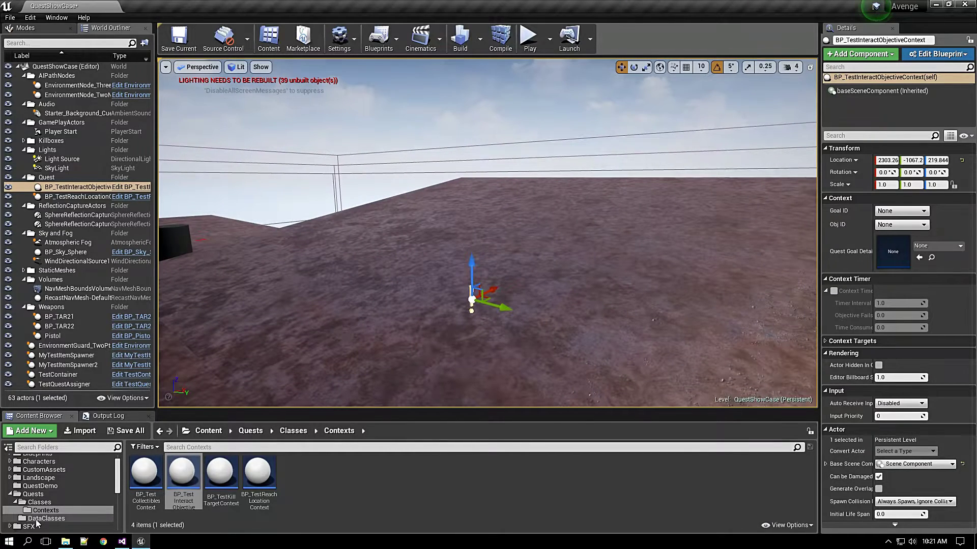
Open the SimpleQuest graph from the QuestDemo folder, check the Choose Weapon node's objectives and return to the level.
scroll(36, 524, down, 4)
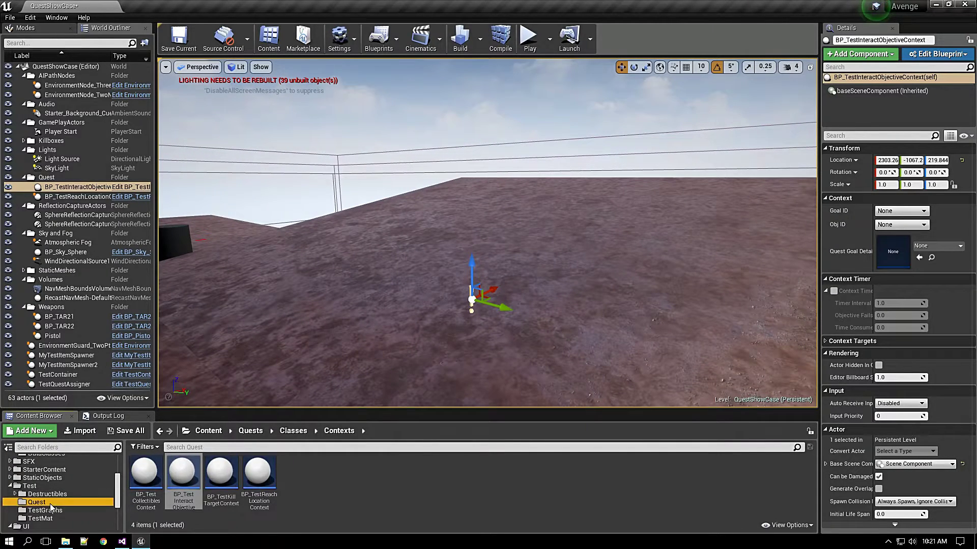
scroll(18, 496, up, 2)
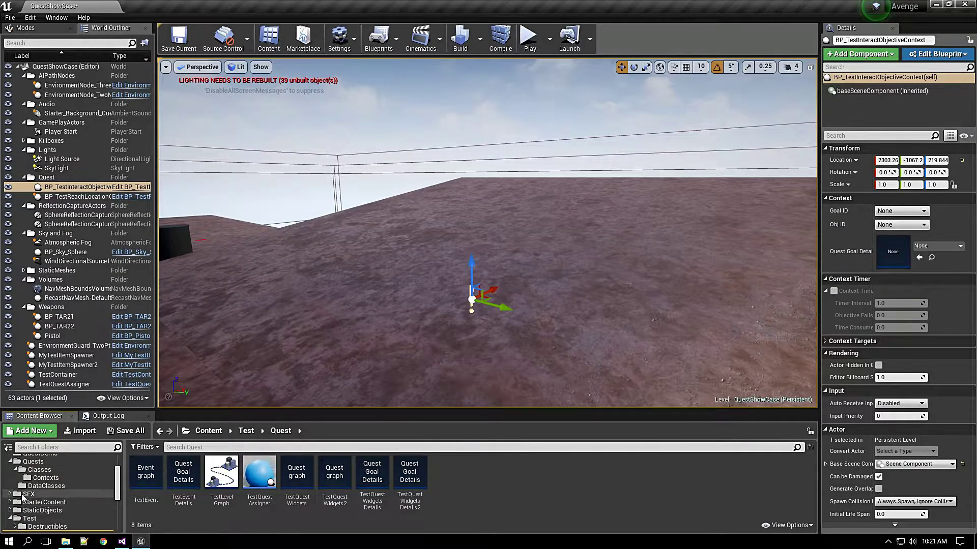
click(43, 485)
click(39, 469)
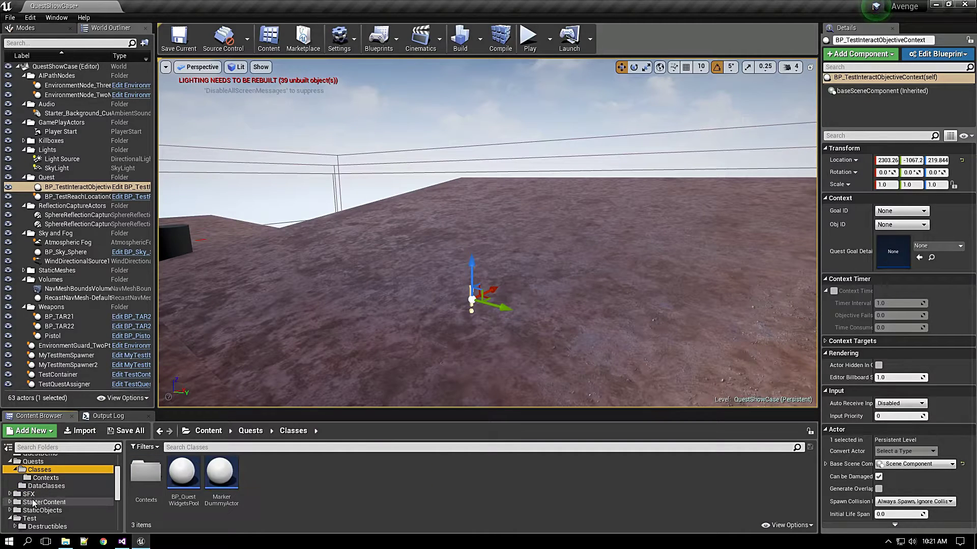
scroll(32, 504, up, 2)
click(40, 486)
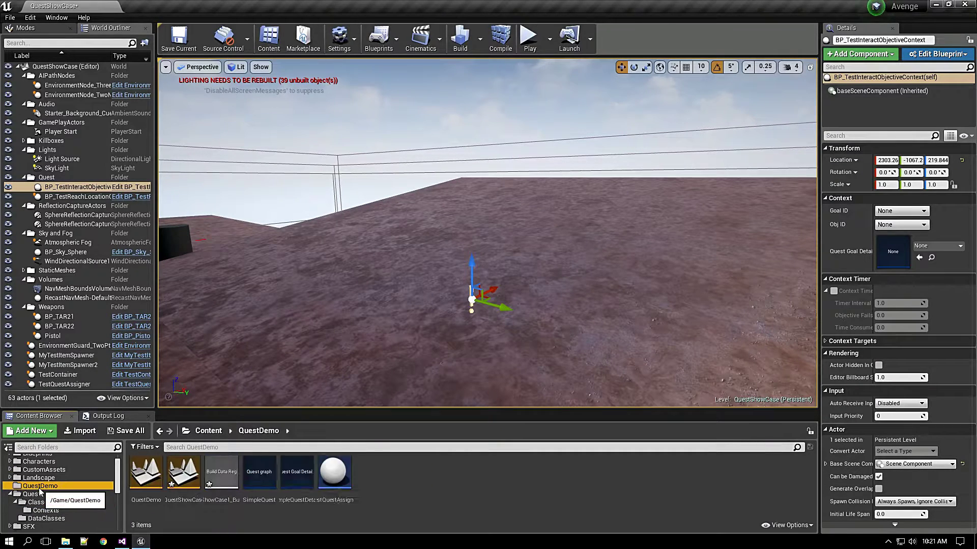
double_click(252, 487)
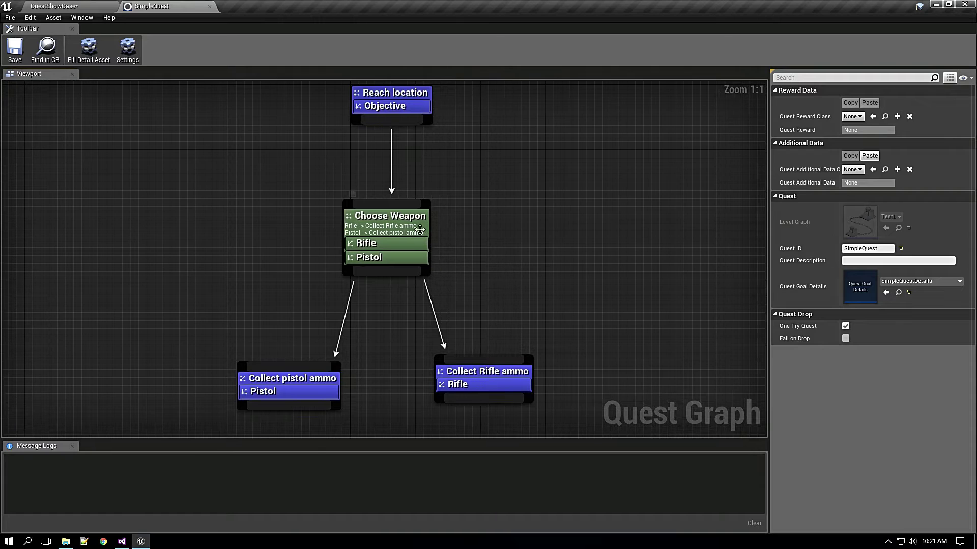
click(419, 228)
click(416, 248)
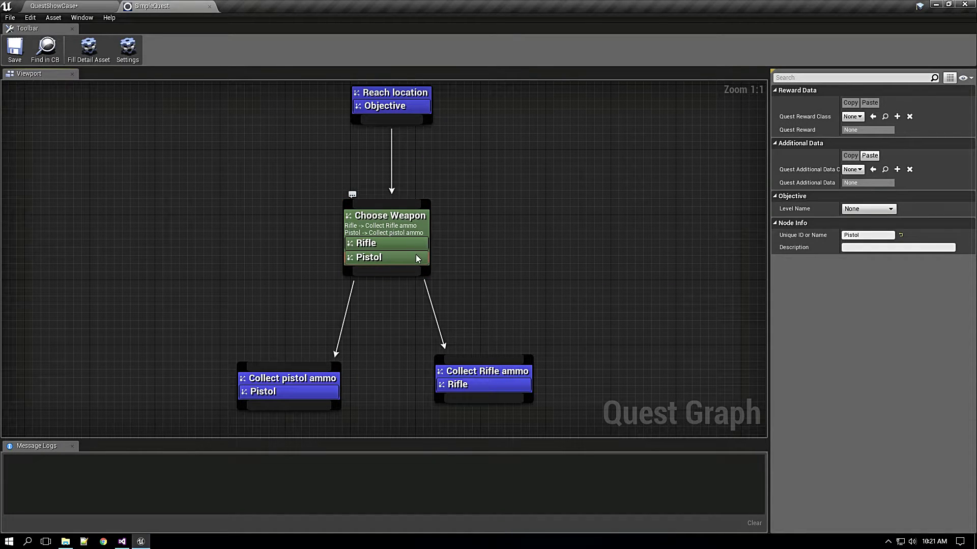
click(111, 7)
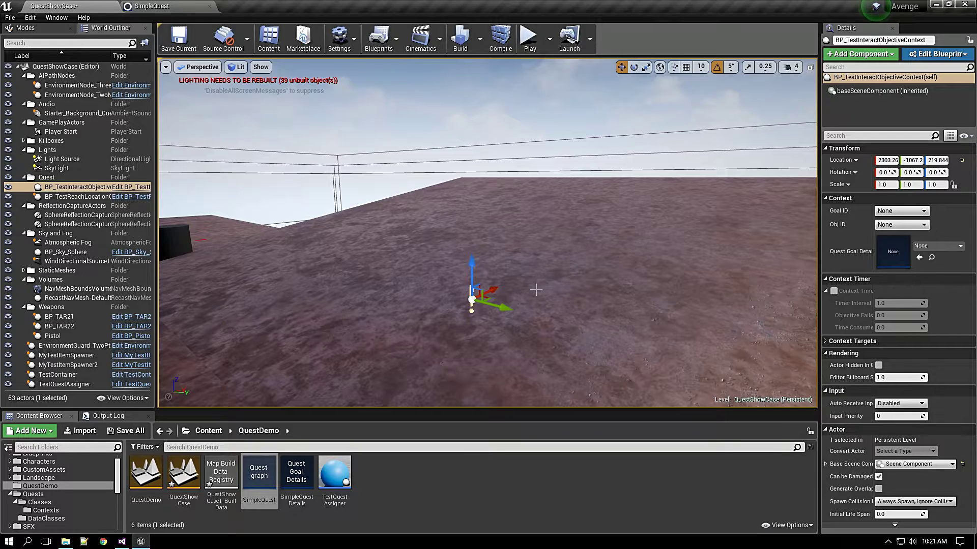
Assign SimpleQuestDetails to BP_TestInteractObjectiveContext with Goal ID Choose Weapon and Obj ID Rifle, and save the level.
right_drag(535, 290, 650, 352)
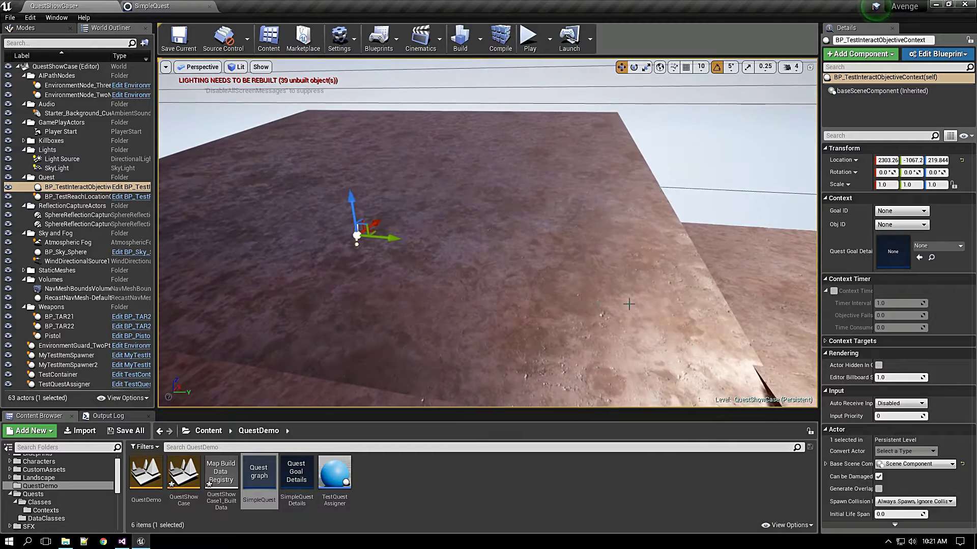
click(940, 247)
click(890, 329)
mouse_move(806, 234)
right_down()
mouse_move(814, 235)
mouse_move(806, 234)
right_up()
click(901, 210)
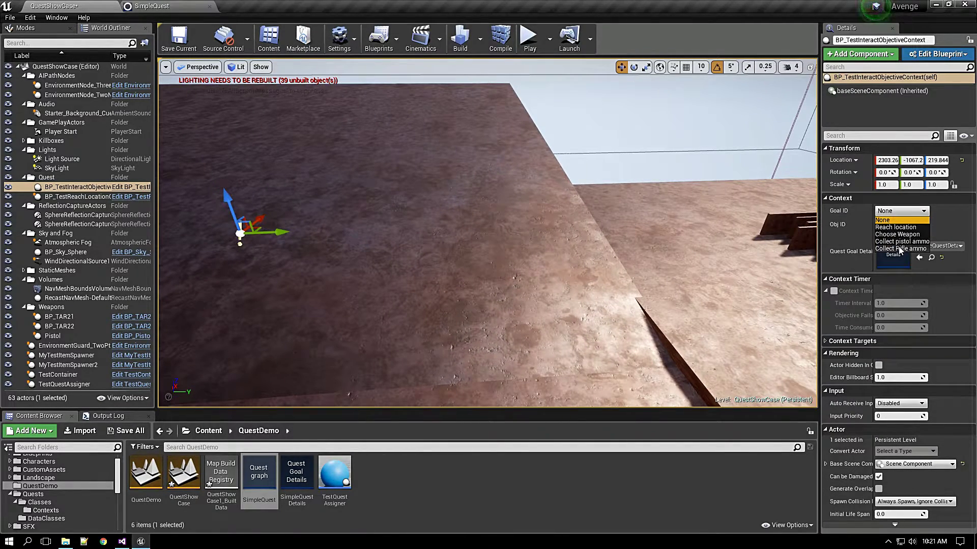
click(904, 235)
click(900, 225)
click(900, 241)
right_drag(806, 245, 164, 123)
click(179, 38)
Select the BP_TAR22 rifle and move it across the level close to the interact objective context.
right_drag(200, 201, 132, 239)
key(w)
right_drag(487, 232, 562, 150)
click(475, 224)
right_drag(478, 226, 387, 320)
key(s)
right_drag(356, 224, 389, 210)
drag(618, 252, 775, 260)
right_drag(775, 260, 885, 254)
mouse_move(370, 294)
right_down()
mouse_move(370, 315)
mouse_move(356, 300)
mouse_move(370, 294)
right_up()
key(w)
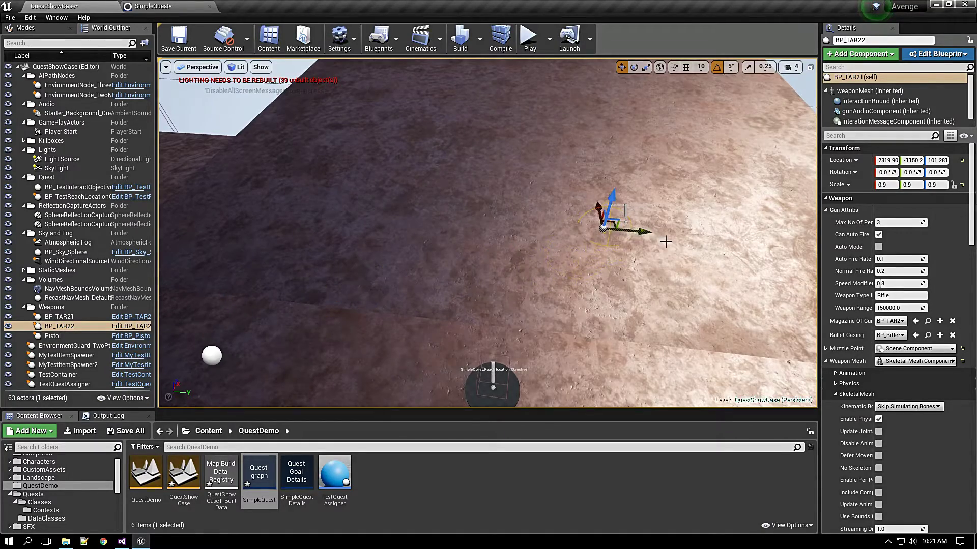
Raise BP_TAR22 to about Z 164, shift it to about Y -1100 and rotate it to a yaw of about 95°.
mouse_move(653, 231)
right_down()
mouse_move(630, 247)
mouse_move(712, 260)
mouse_move(702, 239)
mouse_move(653, 231)
mouse_move(665, 221)
right_up()
key(w)
key(w)
drag(353, 204, 351, 144)
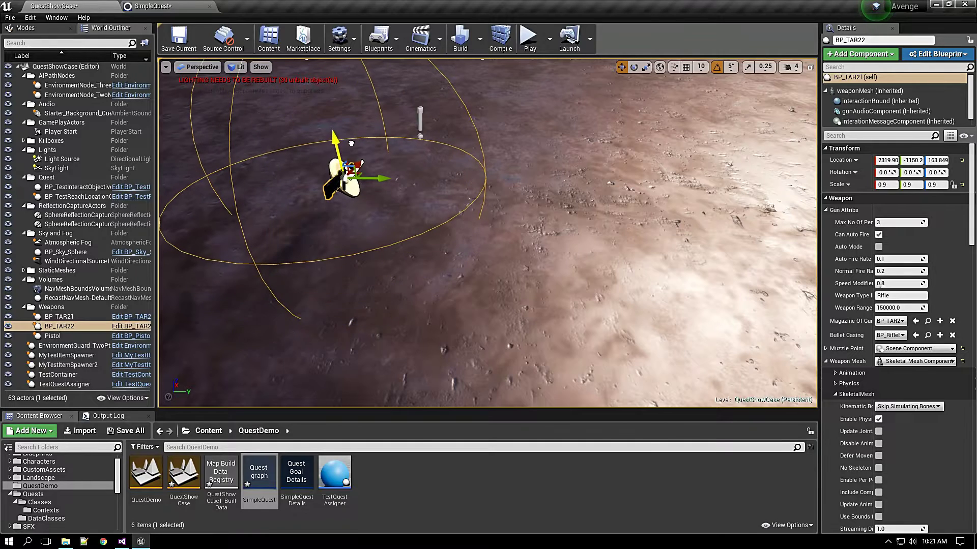
drag(376, 180, 459, 141)
key(e)
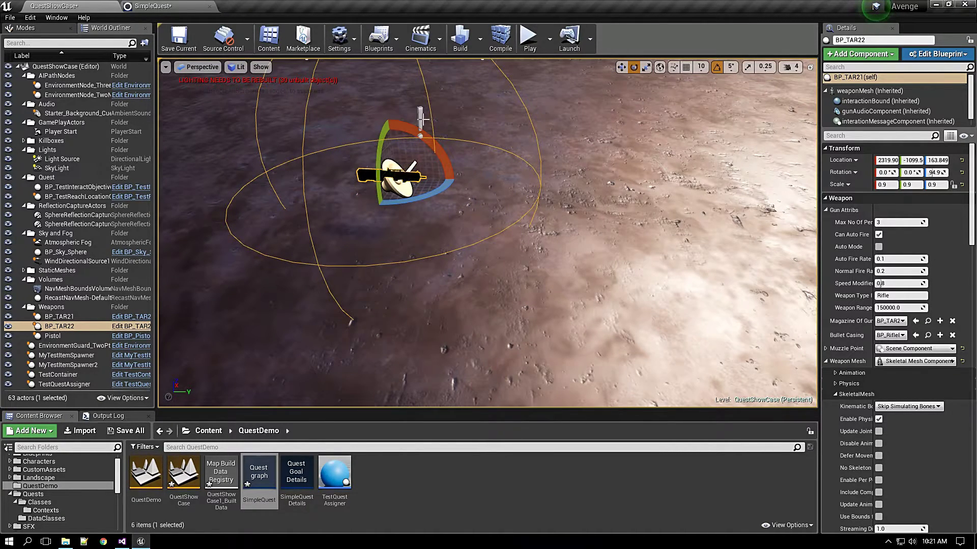
Disable Context Actors on the rifle's interact context and add BP_TAR22 to its spawn location data as a selected actor.
click(419, 122)
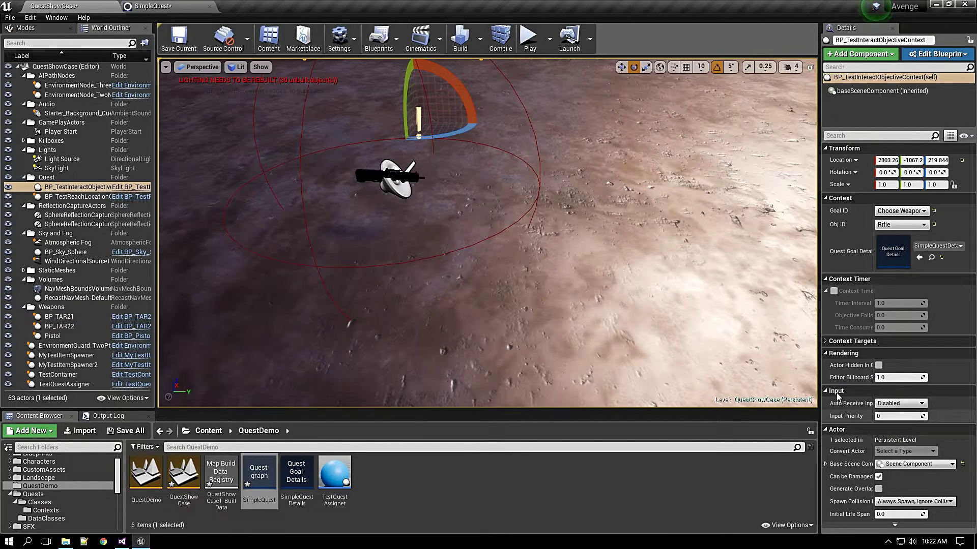
click(826, 342)
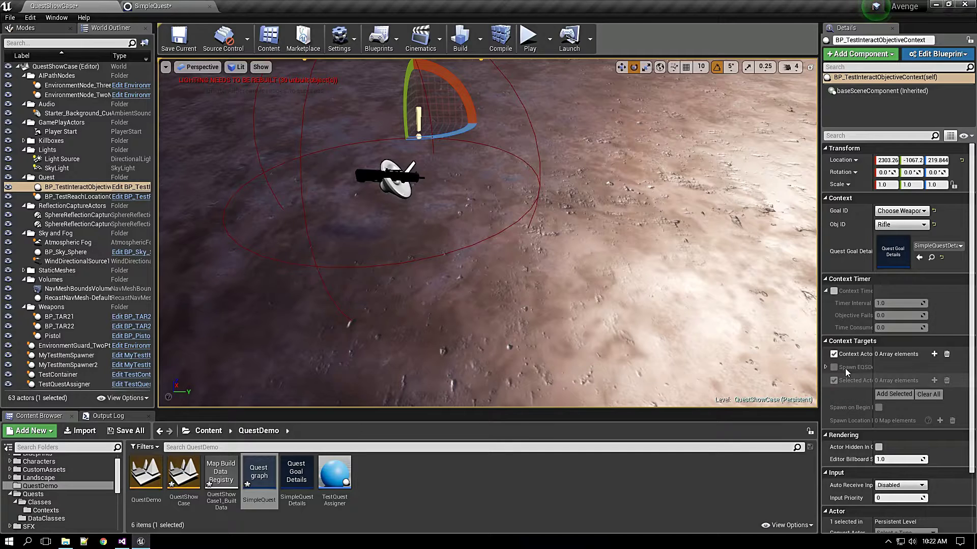
click(834, 354)
click(934, 381)
click(826, 367)
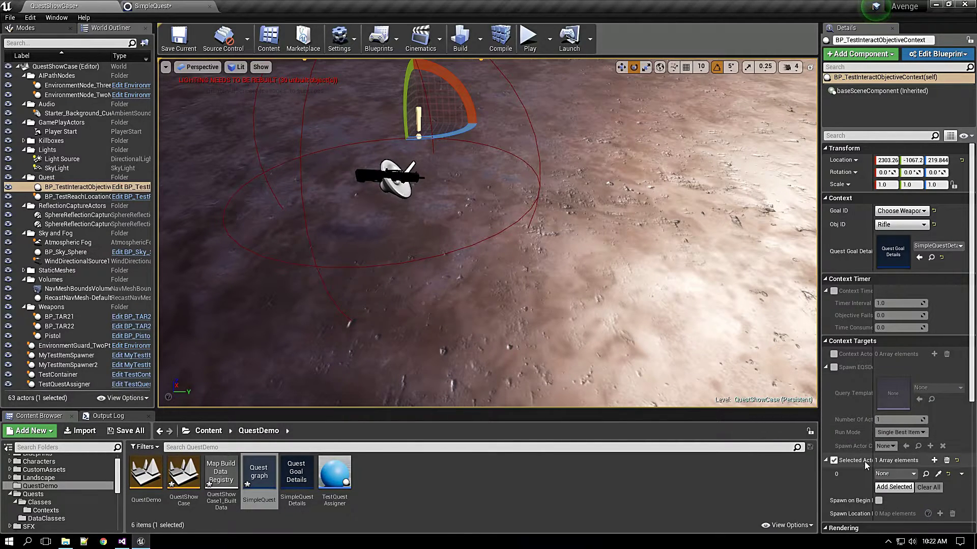
click(939, 475)
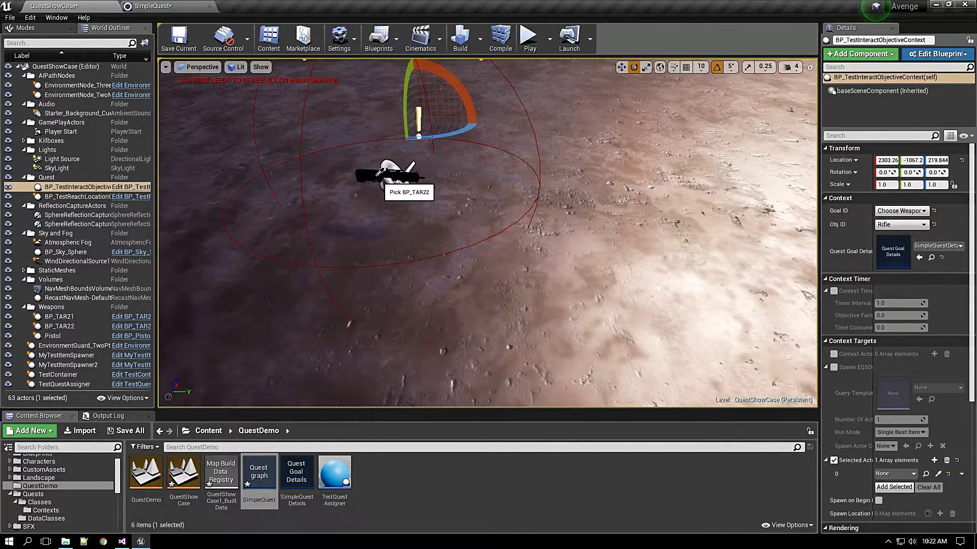
click(896, 490)
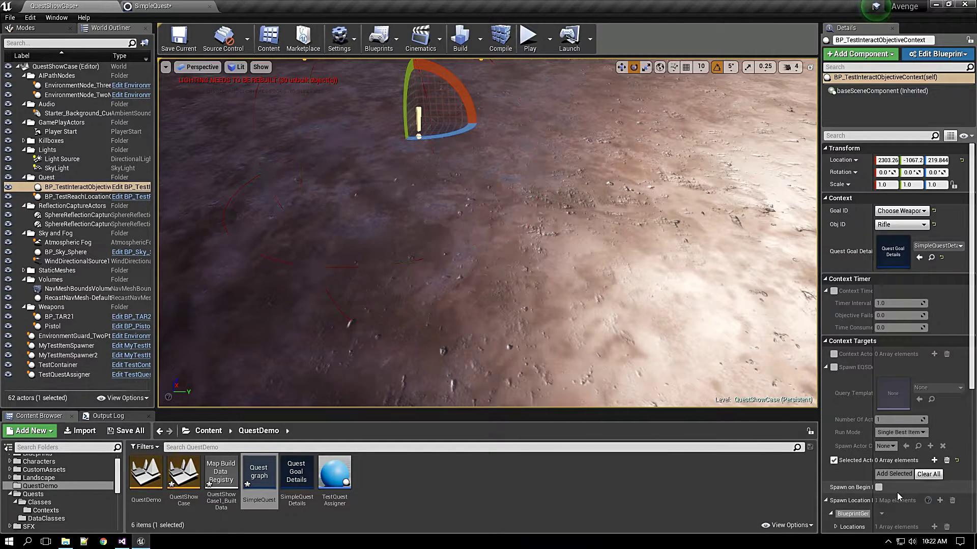
Widen the property name column and review the spawn settings in the rifle context's Context Targets.
scroll(921, 437, down, 1)
scroll(922, 439, down, 2)
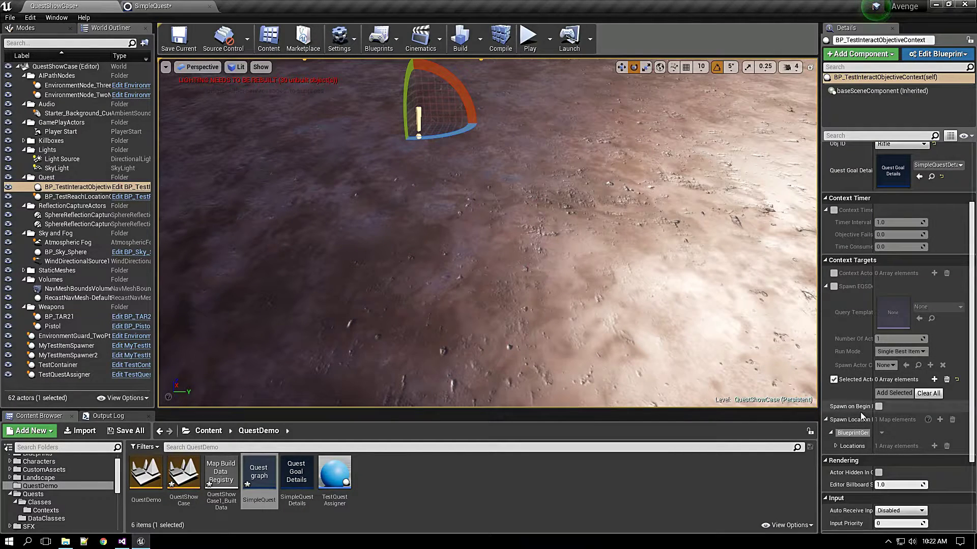
scroll(859, 416, down, 1)
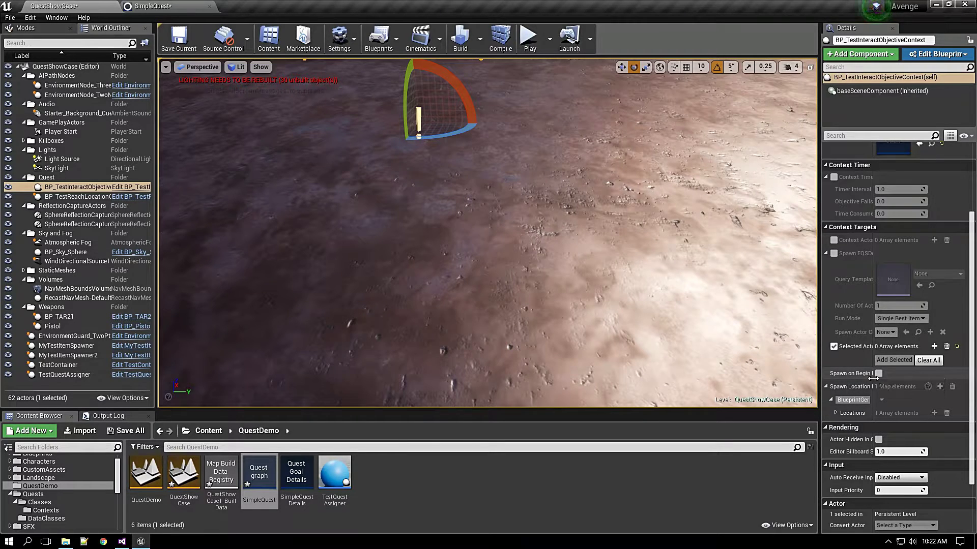
drag(873, 379, 892, 379)
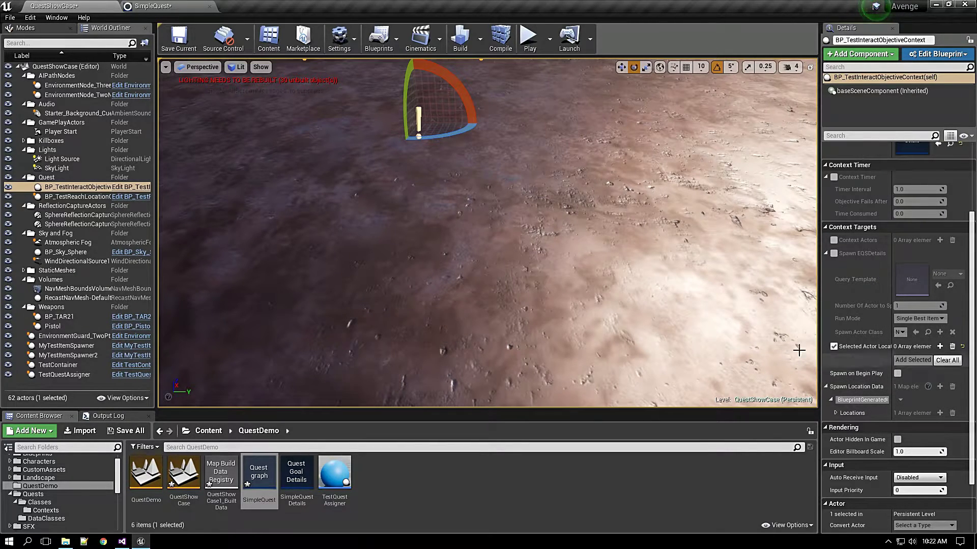
key(f)
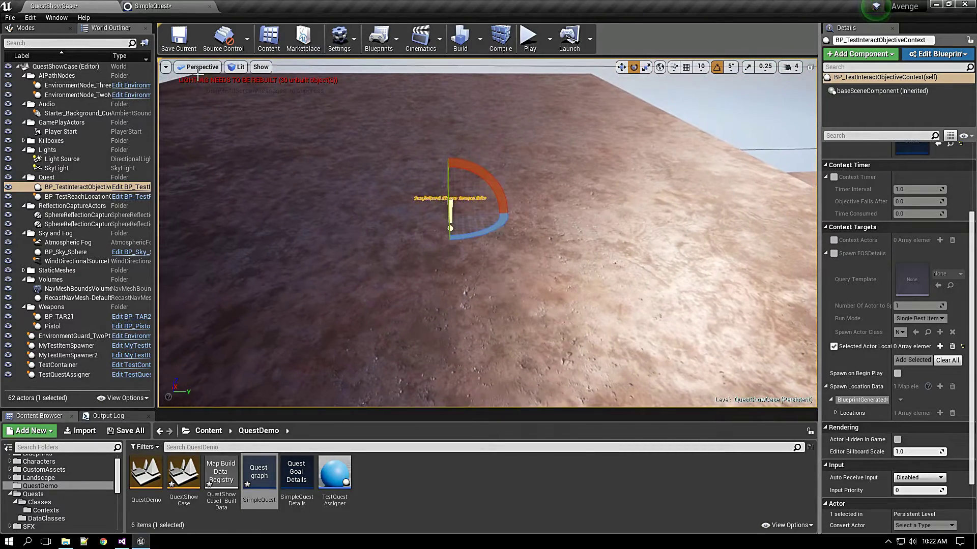
Save the SimpleQuest graph and return to the QuestShowCase level.
click(153, 6)
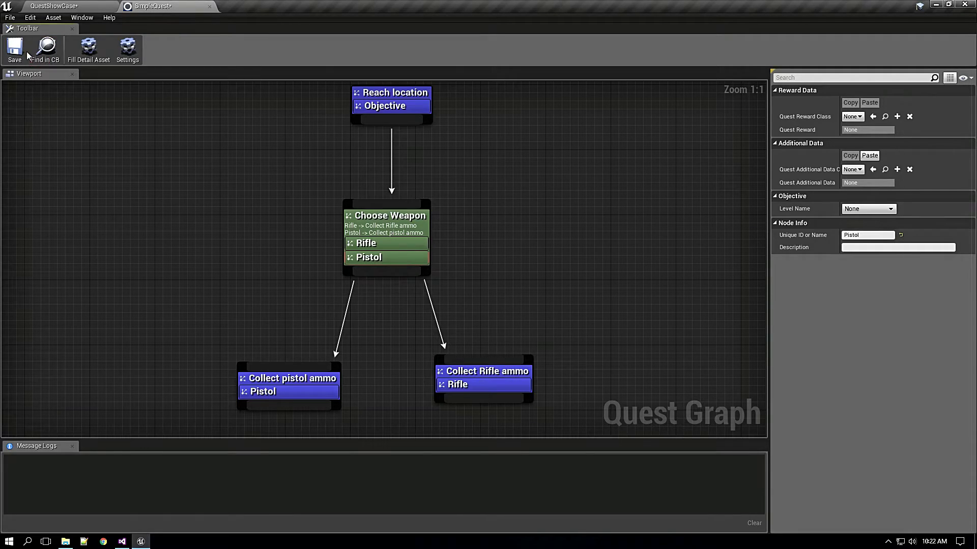
click(50, 6)
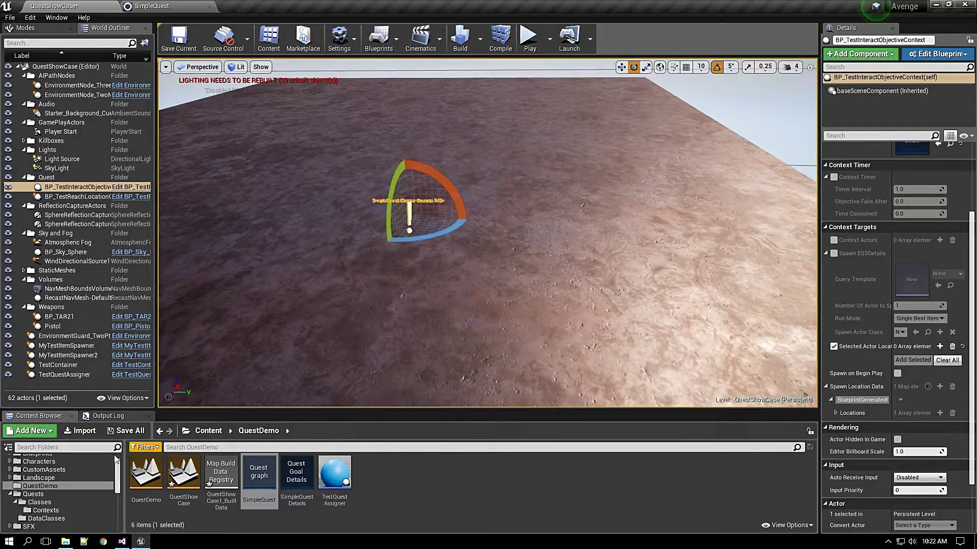
scroll(108, 464, up, 2)
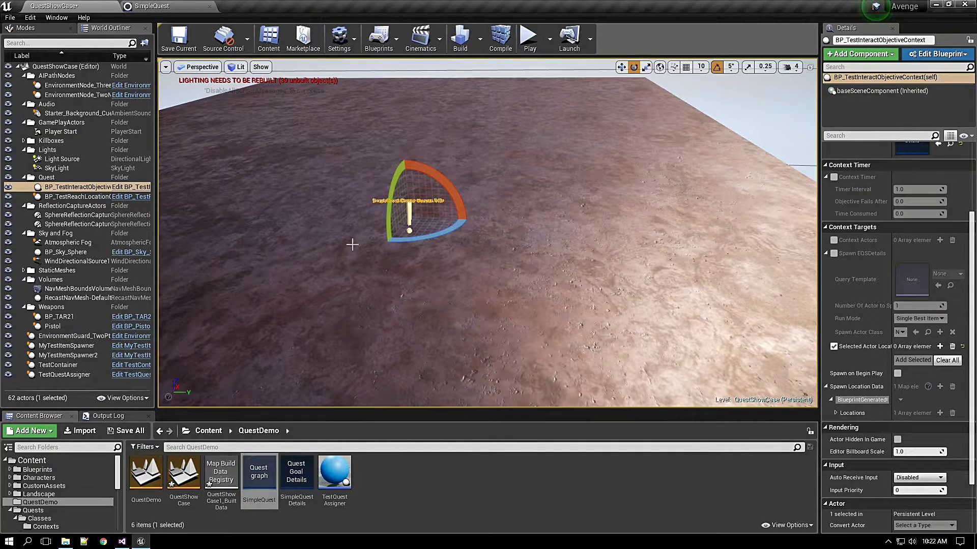
Duplicate the rifle's interact objective context along the Y axis, placing the copy at about Y -581.
click(408, 250)
click(407, 219)
key(w)
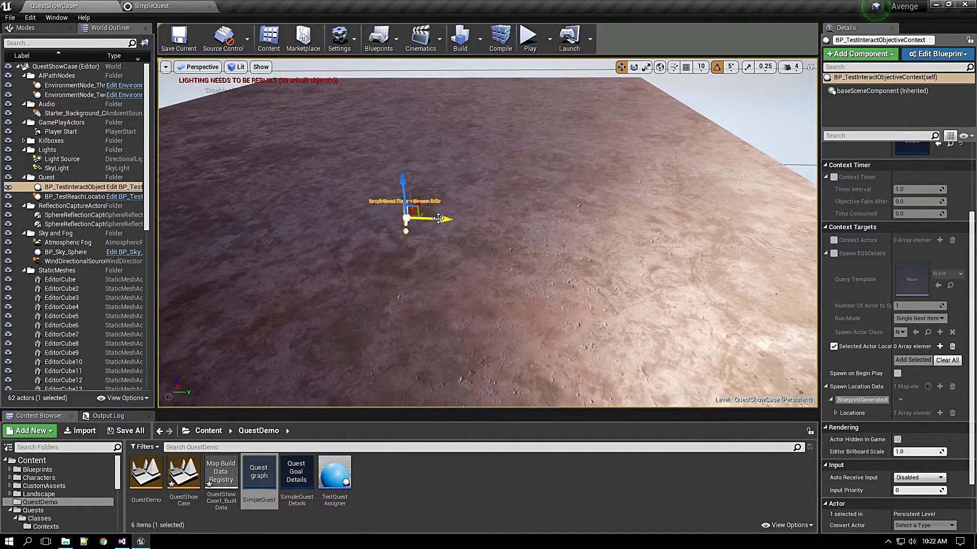
shift+drag(442, 219, 578, 228)
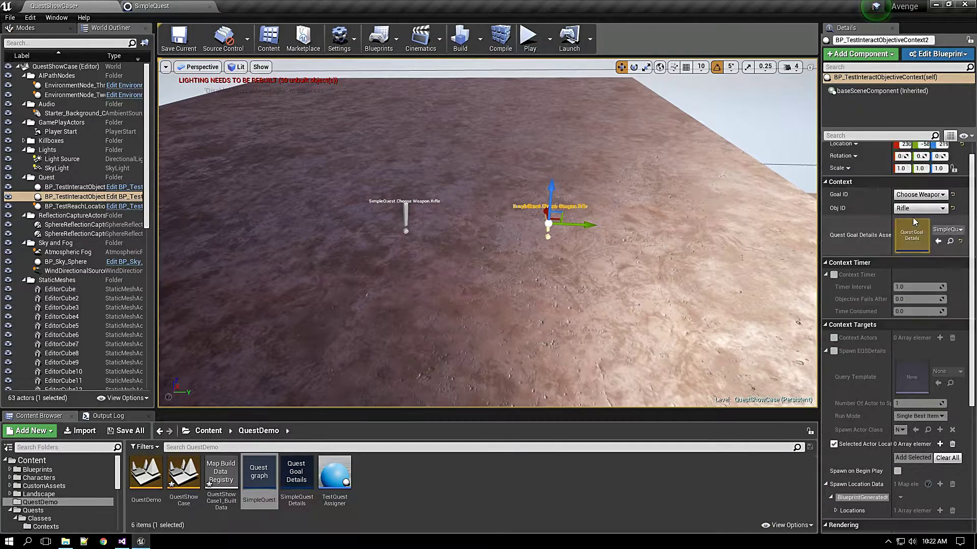
Clear the duplicated interact context's spawn location data and set its Obj ID to Pistol.
scroll(914, 426, down, 3)
click(952, 402)
scroll(895, 367, up, 3)
click(919, 224)
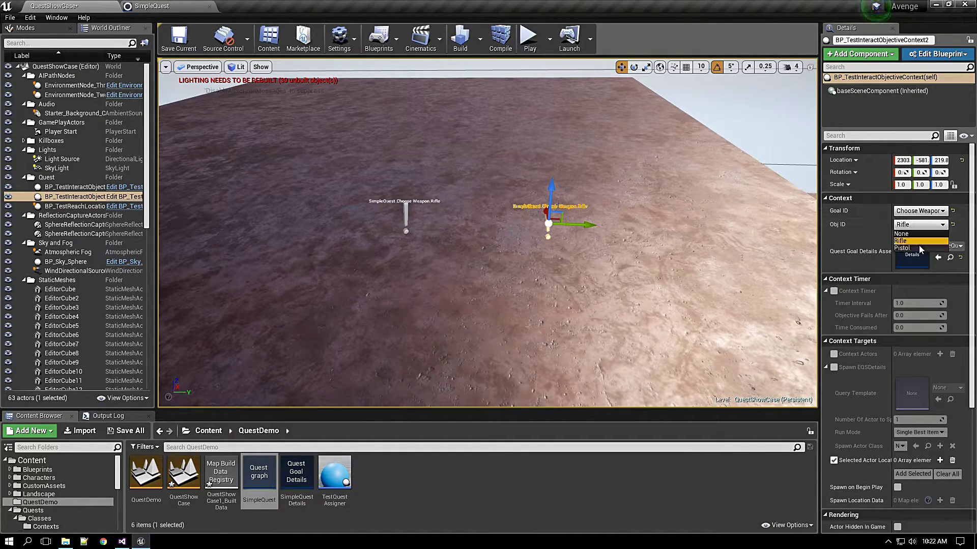
click(910, 247)
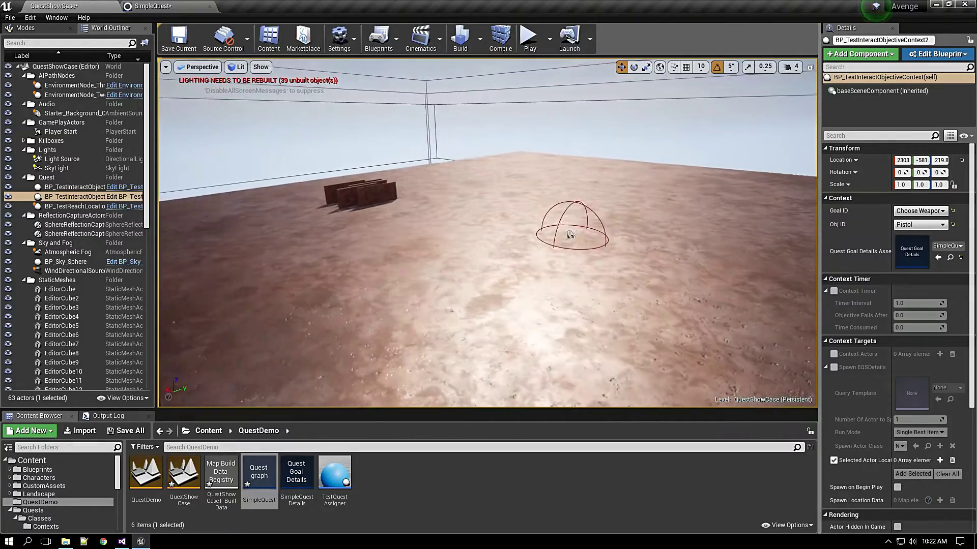
Move the Pistol weapon actor next to the pistol interact context, at about X 2327, Y -613, Z 203.
mouse_move(672, 324)
right_down()
mouse_move(672, 346)
mouse_move(718, 347)
mouse_move(747, 364)
mouse_move(672, 323)
right_up()
scroll(672, 324, up, 1)
click(576, 309)
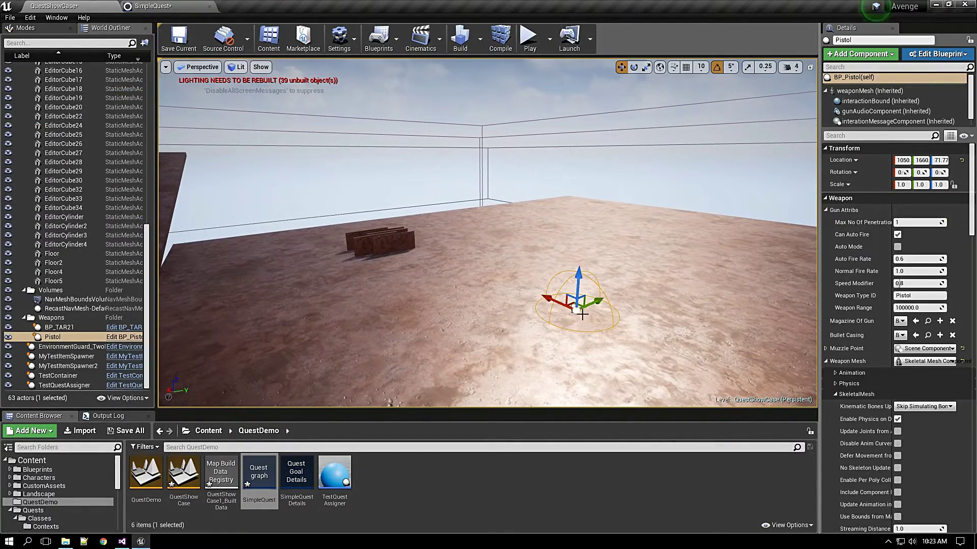
drag(575, 305, 164, 308)
right_drag(445, 352, 326, 331)
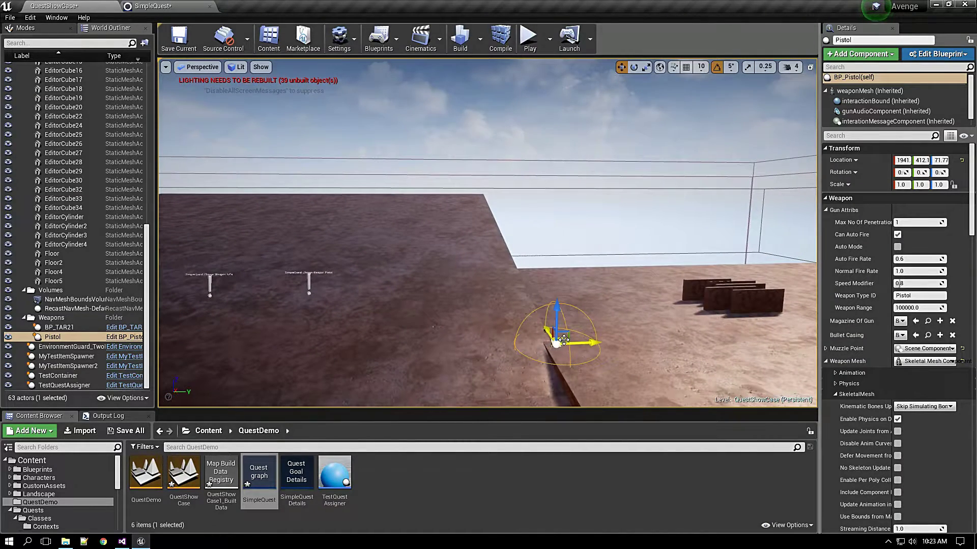
drag(564, 340, 305, 265)
right_drag(305, 269, 321, 305)
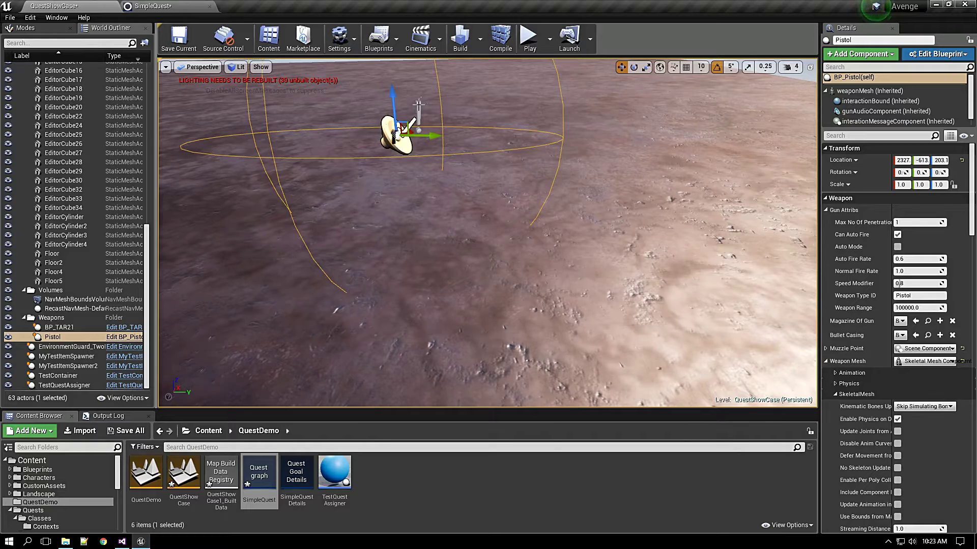
Add the placed Pistol actor to the pistol interact context's spawn location data as a selected actor.
click(418, 106)
scroll(916, 331, down, 5)
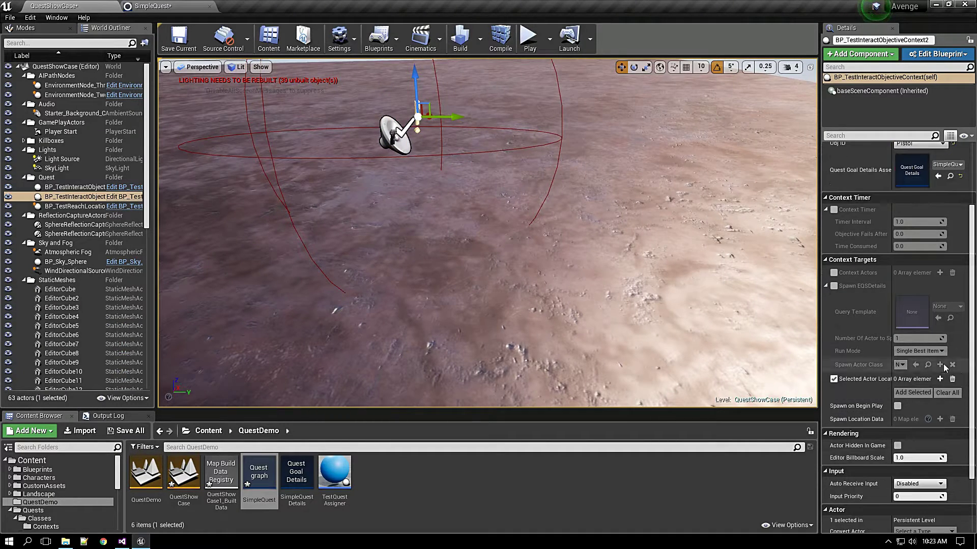
click(940, 379)
click(938, 393)
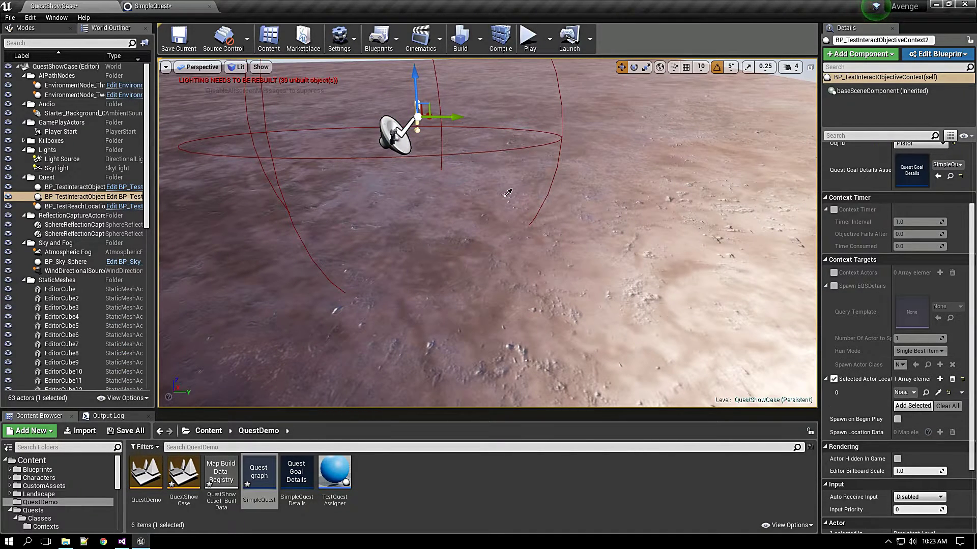
click(926, 406)
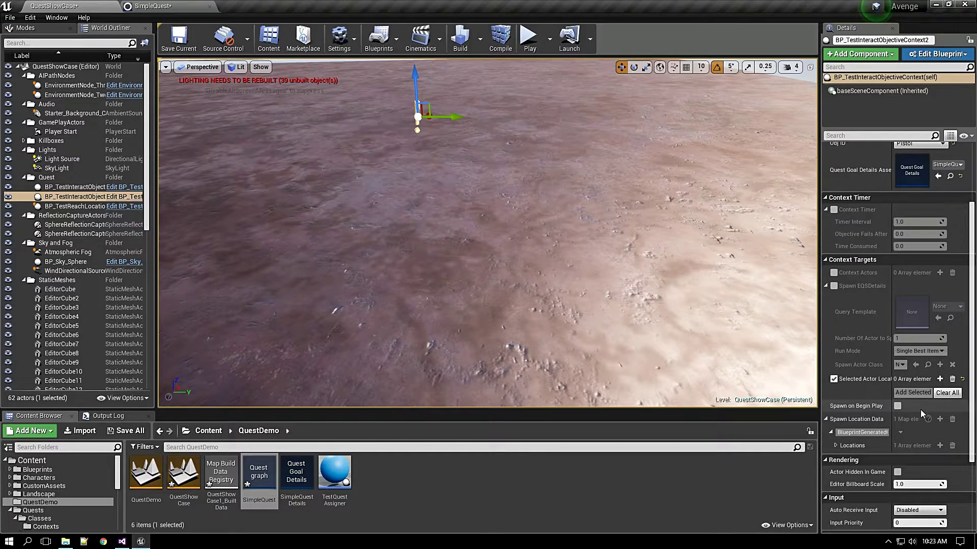
Save the QuestShowCase level and the SimpleQuest graph.
click(187, 51)
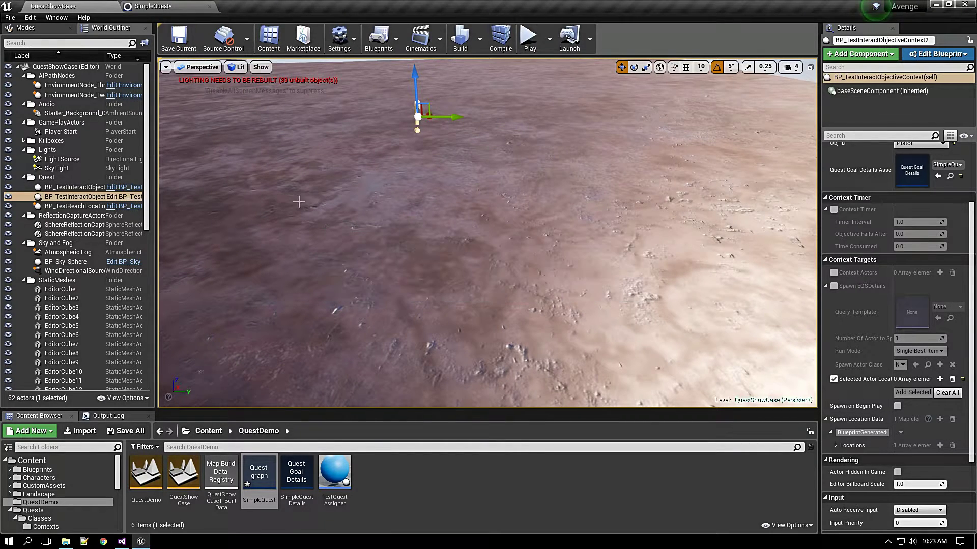
click(158, 6)
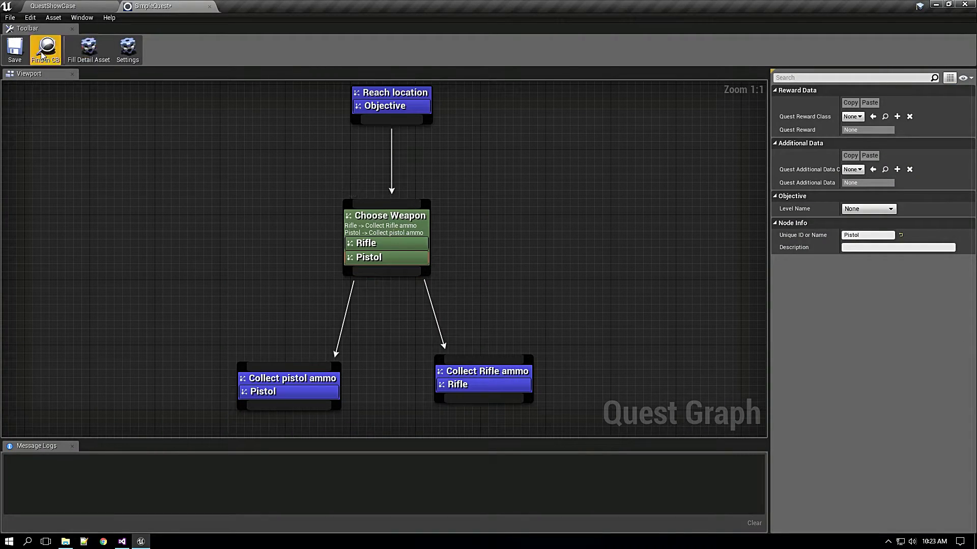
click(15, 48)
Review the Collect pistol ammo and Collect Rifle ammo goals in the quest graph.
click(311, 380)
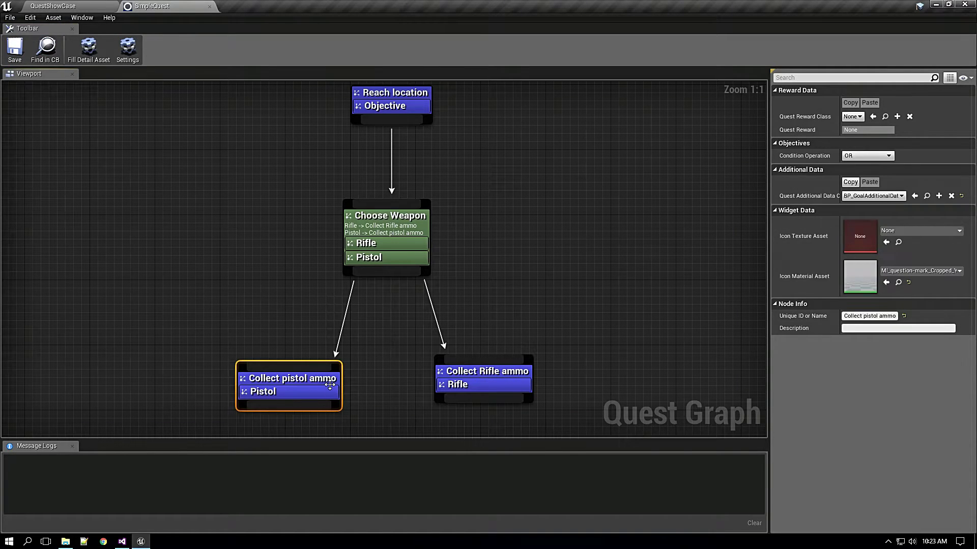
click(480, 373)
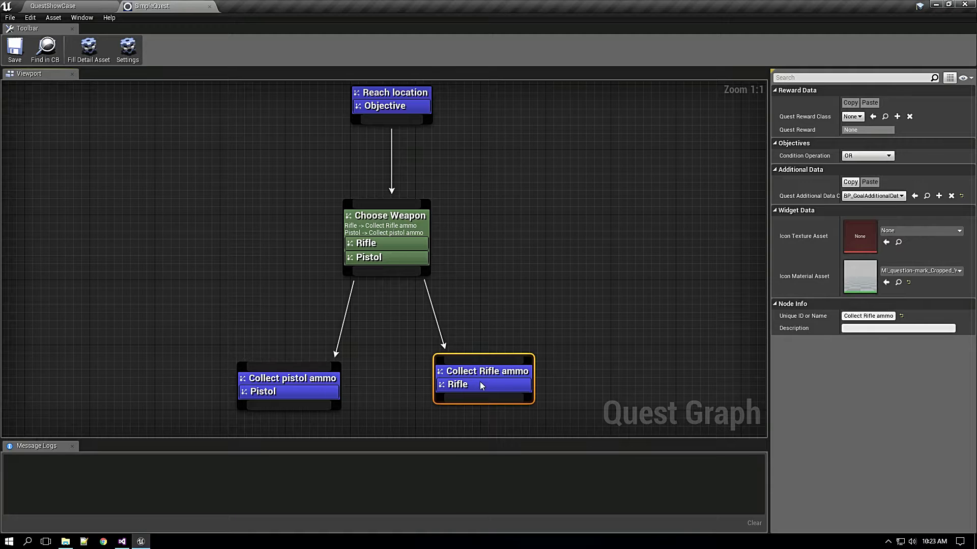
click(311, 391)
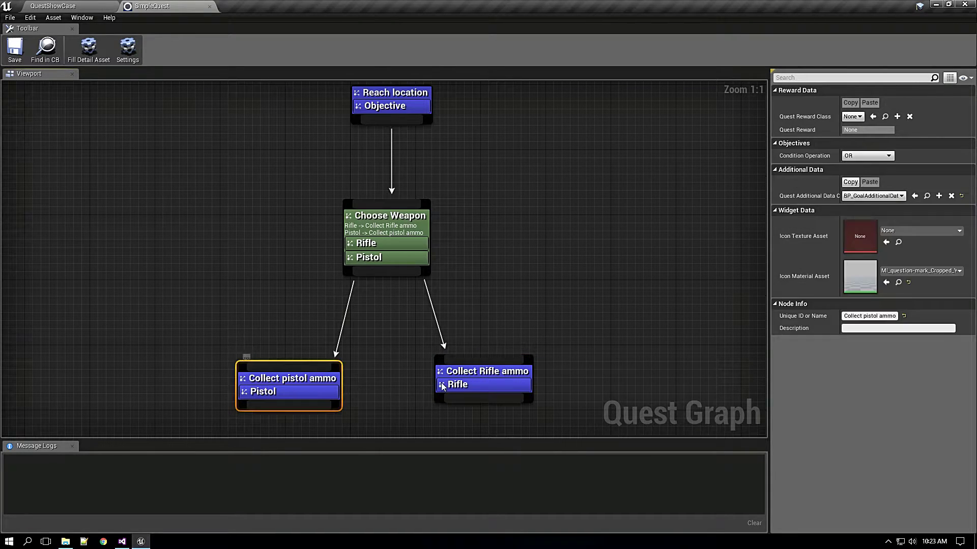
click(483, 377)
Return to the QuestShowCase level and open the Contexts content folder under Quests/Classes.
click(60, 6)
mouse_move(174, 157)
right_down()
mouse_move(161, 162)
mouse_move(183, 162)
mouse_move(167, 162)
right_up()
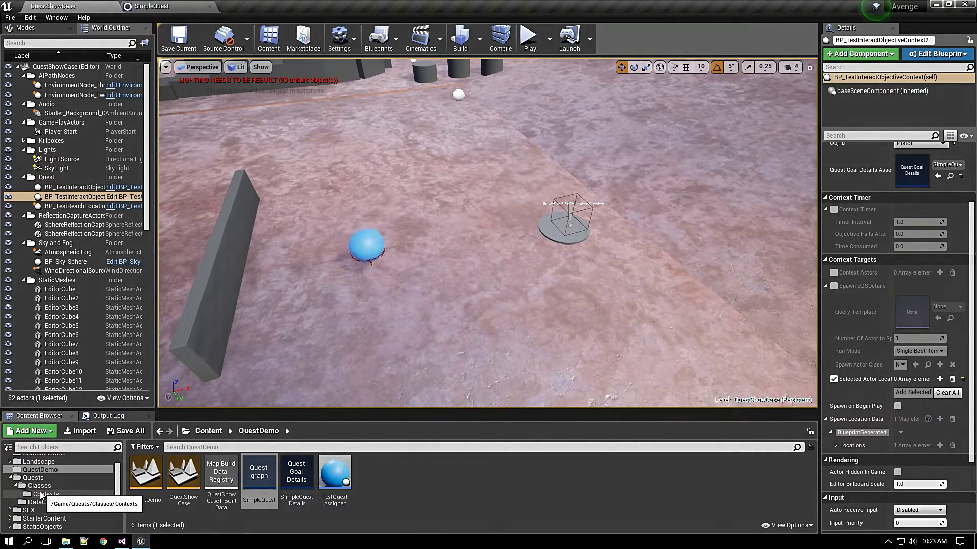
scroll(40, 503, down, 2)
click(40, 494)
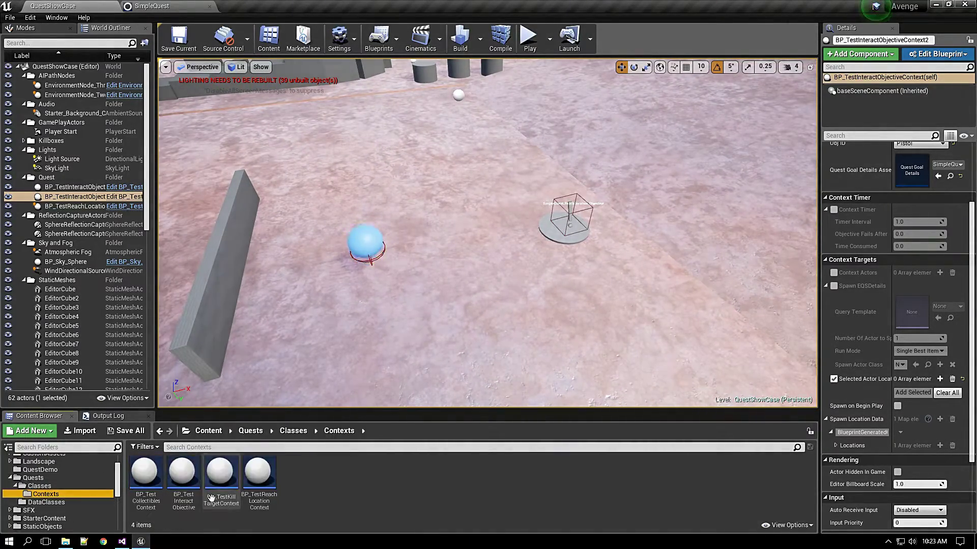
Place a BP_TestCollectiblesContext near the weapon contexts, at about X 1823, Y -861, Z 100.
click(145, 473)
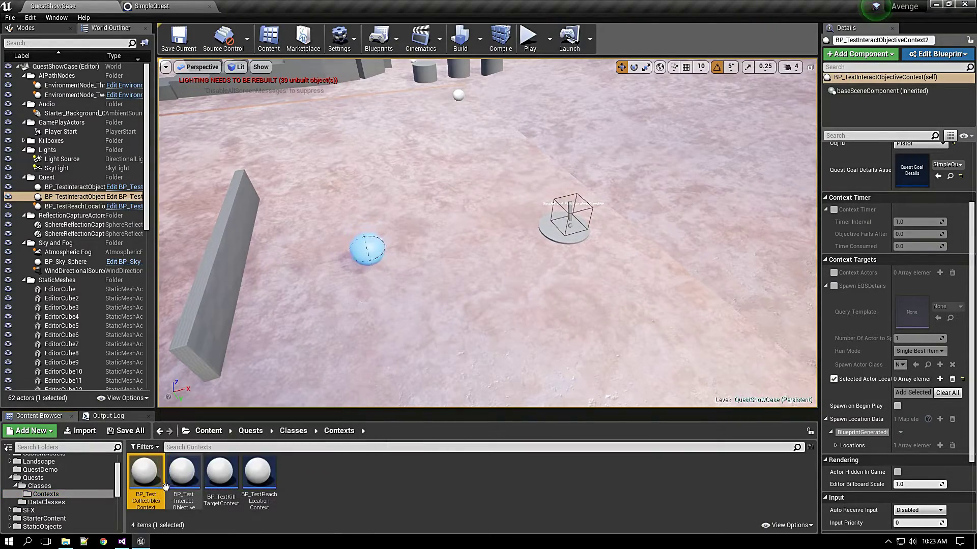
key(F2)
drag(418, 365, 418, 365)
right_drag(403, 342, 564, 341)
drag(403, 341, 558, 201)
right_drag(558, 200, 427, 216)
drag(418, 203, 416, 179)
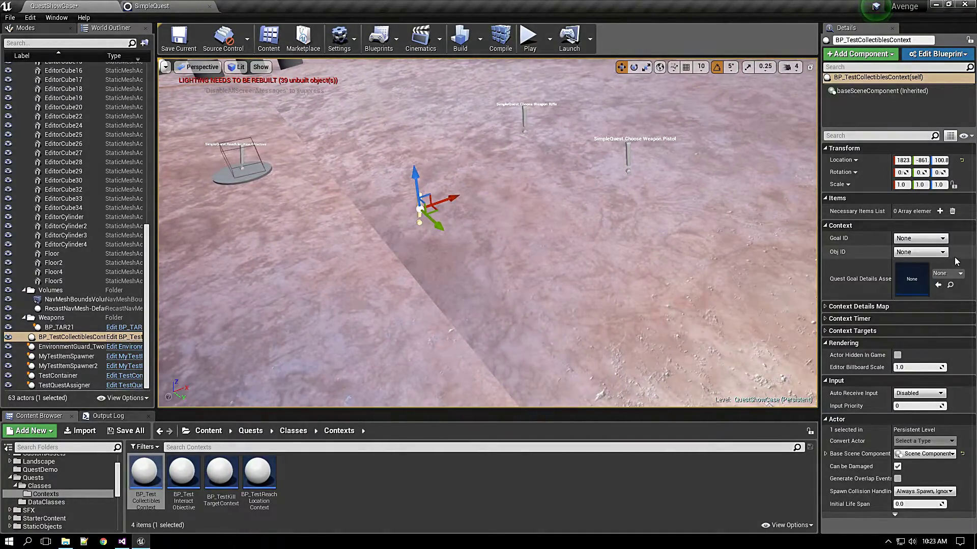
Assign the SimpleQuest details asset to the collectibles context, with Goal ID Collect pistol ammo and Obj ID Pistol.
click(944, 274)
click(944, 275)
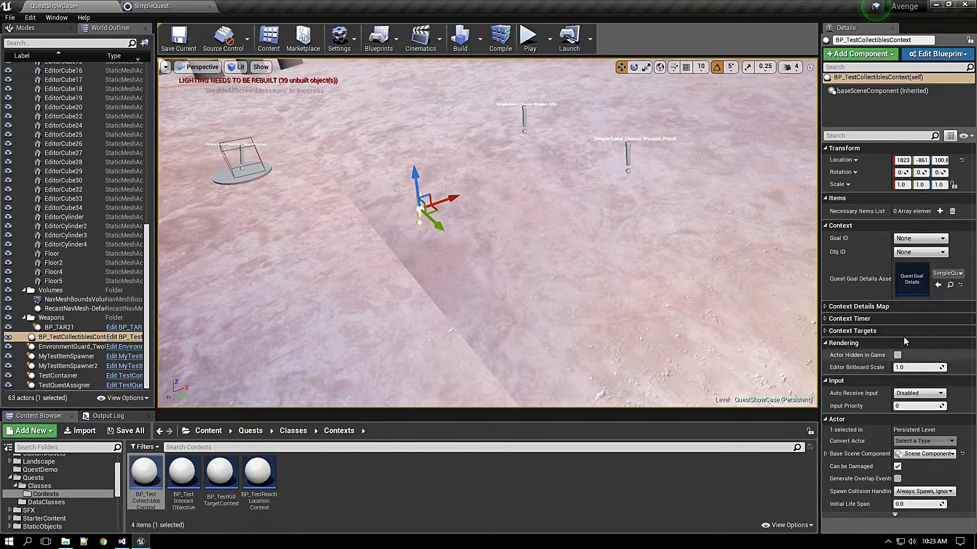
click(920, 238)
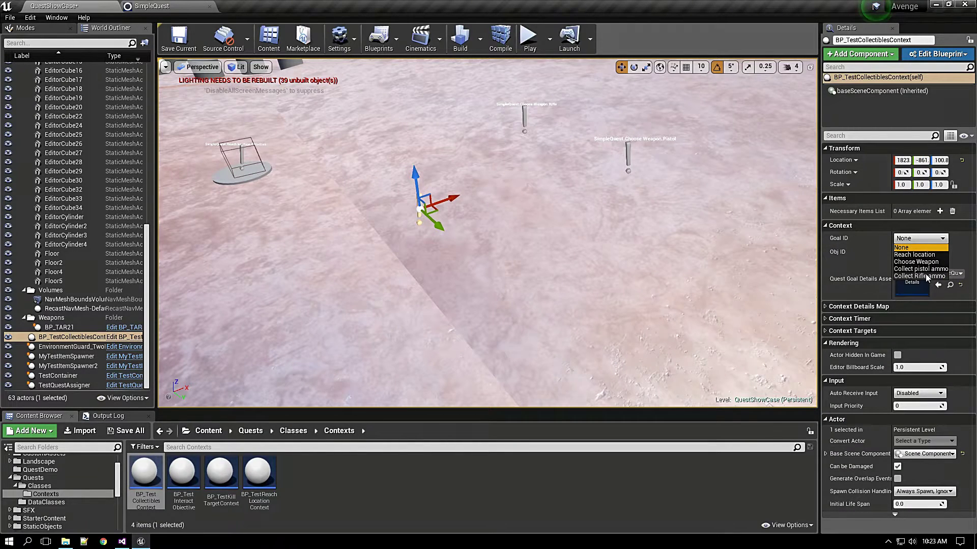
click(921, 268)
click(920, 252)
click(923, 275)
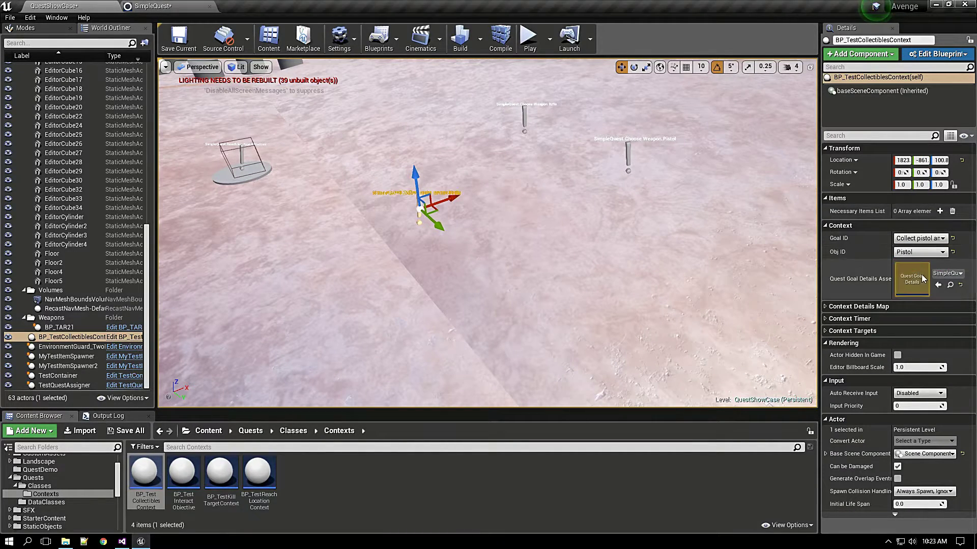
Add a necessary item with ID and name Pistol and required quantity 5 to the collectibles context, then save the level.
right_drag(781, 301, 814, 300)
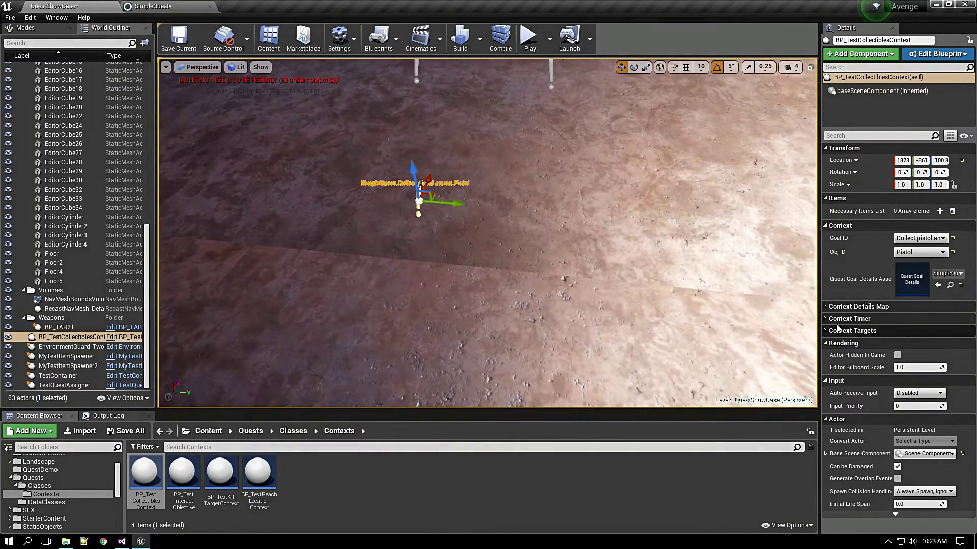
click(939, 212)
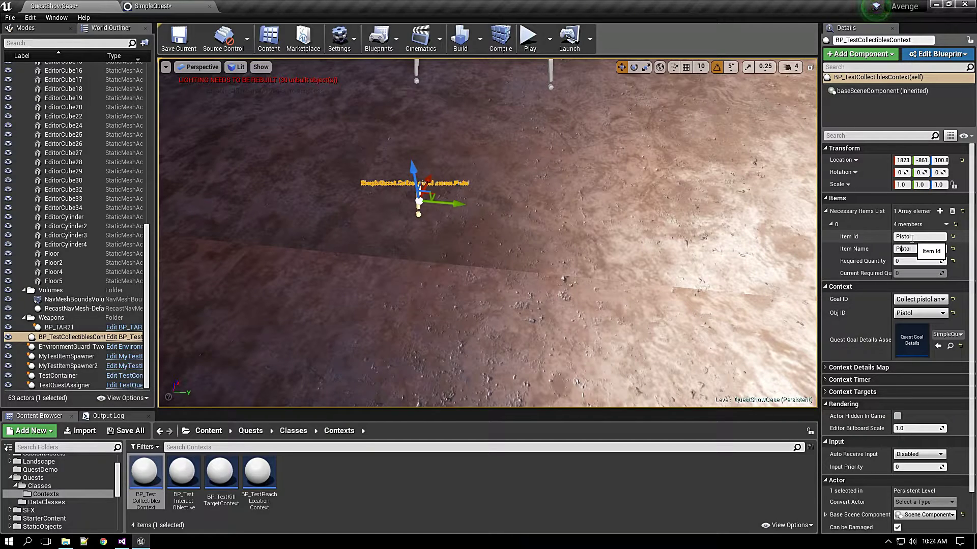
key(Return)
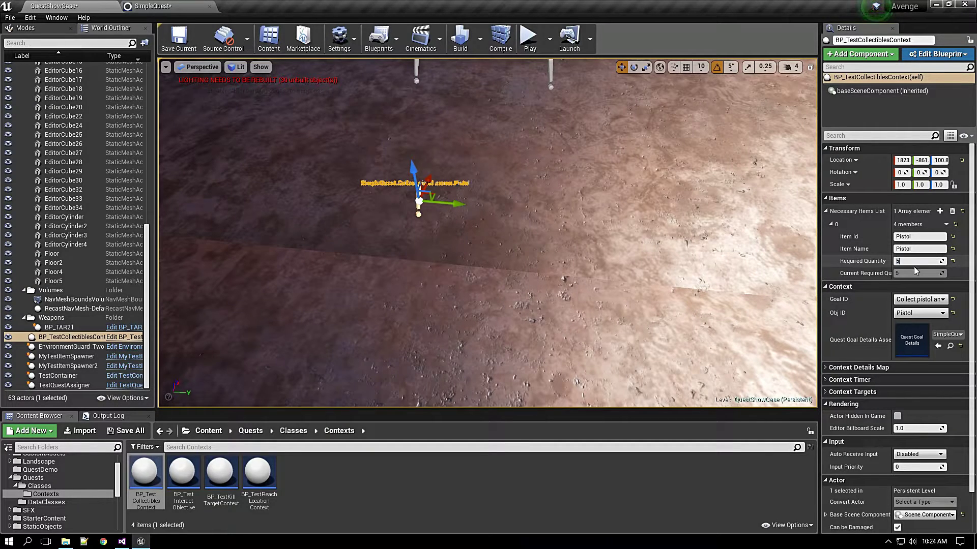
click(179, 38)
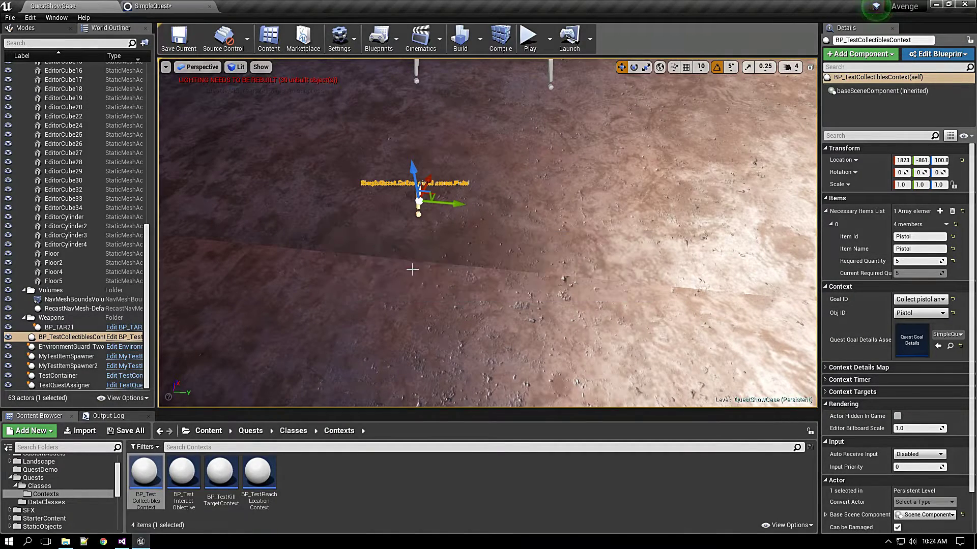
Duplicate the collectibles context to about Y -594, setting its Goal ID to Collect Rifle ammo and its Obj ID, Item Id and Item Name to Rifle.
alt+drag(457, 205, 575, 210)
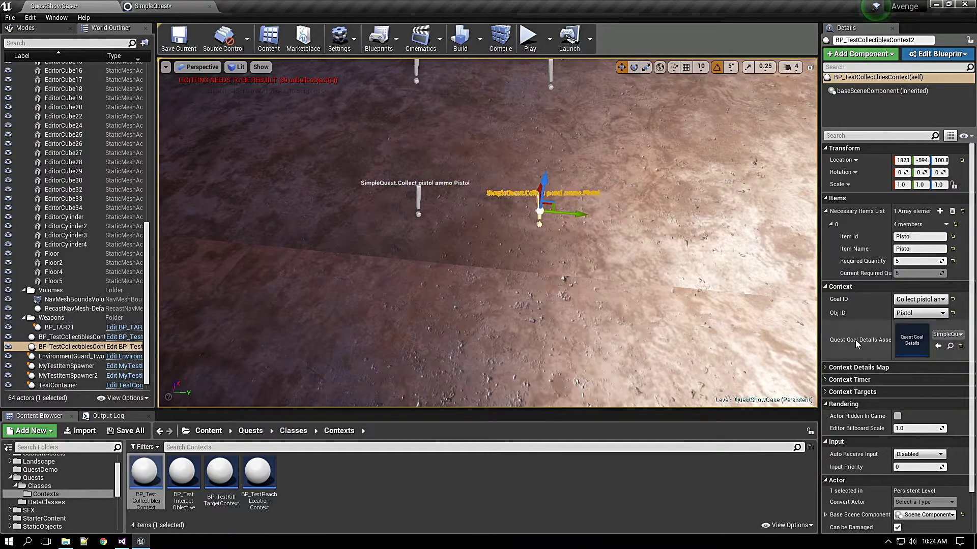
click(919, 313)
click(919, 299)
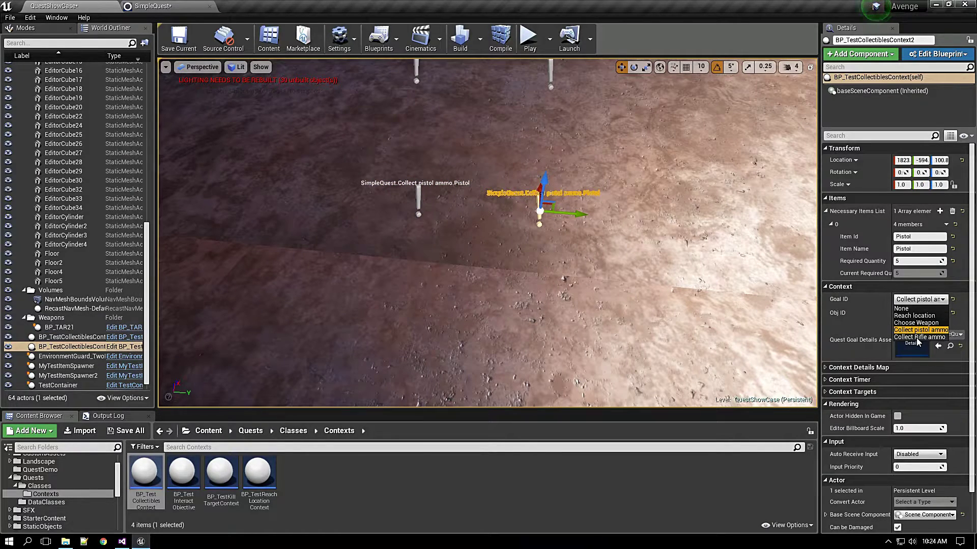
click(918, 337)
click(919, 314)
click(916, 330)
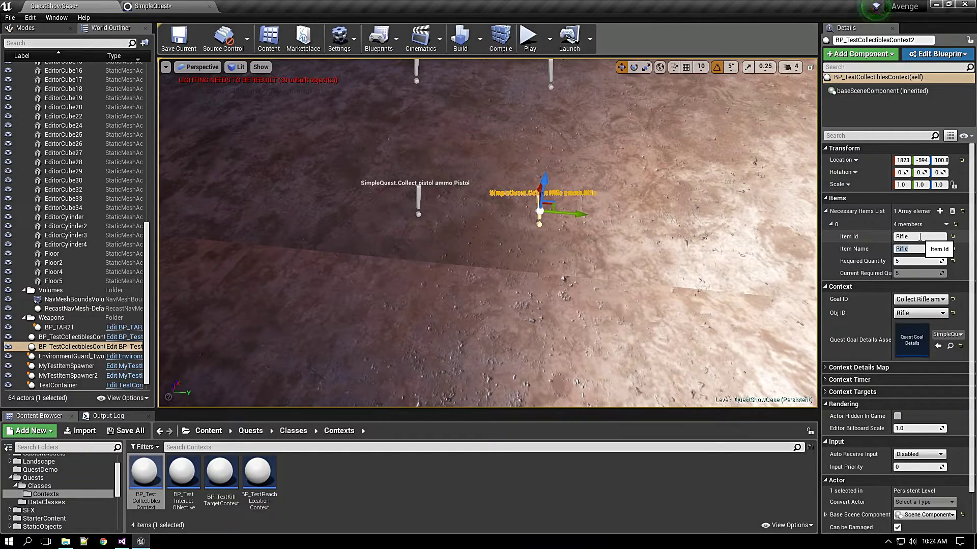
Save the level with the rifle collectibles context and save the modified SimpleQuest graph.
click(189, 43)
click(186, 5)
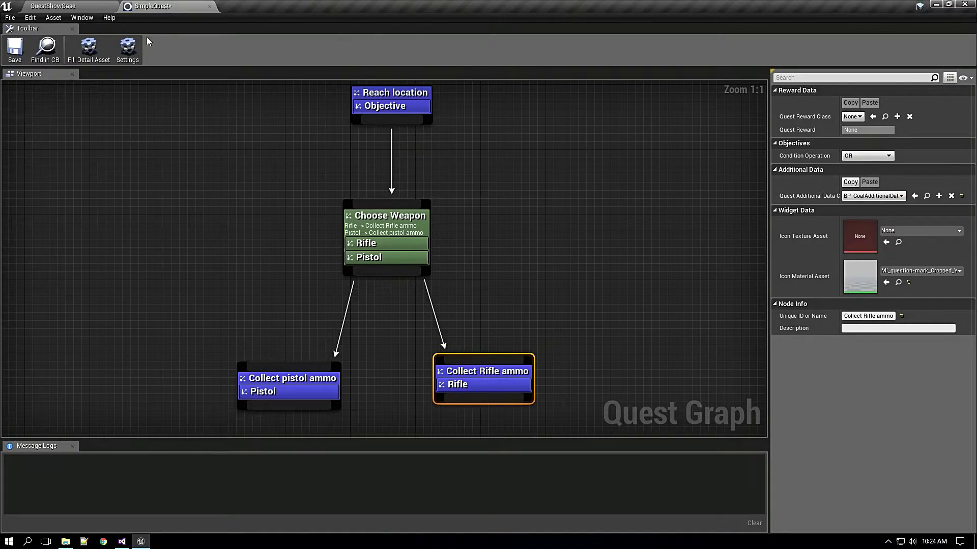
click(14, 50)
Return to the QuestShowCase level and select the blue TestQuestAssigner sphere.
click(76, 6)
right_drag(296, 216, 257, 153)
mouse_move(487, 232)
right_down()
mouse_move(356, 153)
mouse_move(295, 158)
mouse_move(387, 147)
mouse_move(458, 158)
mouse_move(488, 285)
mouse_move(401, 189)
mouse_move(305, 184)
mouse_move(396, 112)
mouse_move(458, 214)
mouse_move(498, 173)
right_up()
key(w)
click(461, 227)
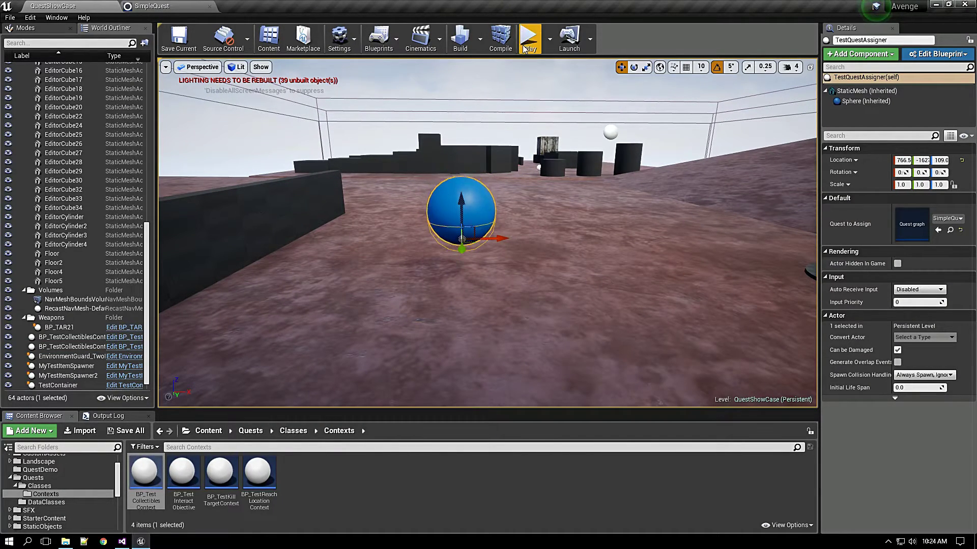
Play-test the level in full screen and run the character to the blue sphere to receive SimpleQuest.
click(529, 41)
key(F11)
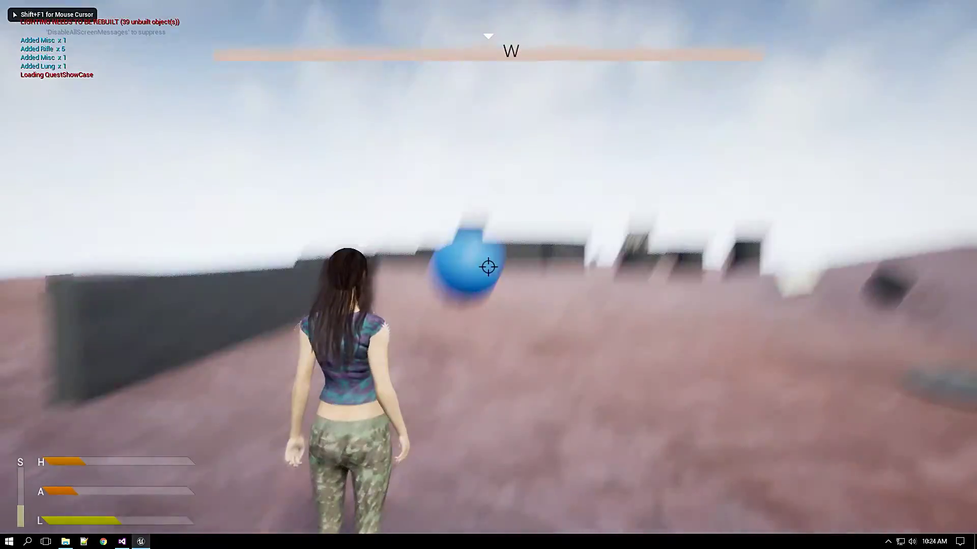
key(w)
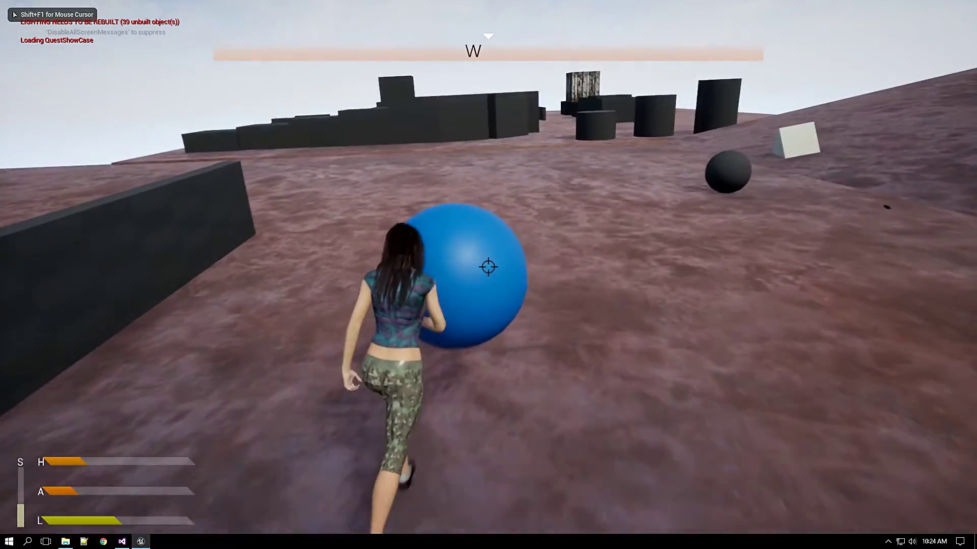
key(w)
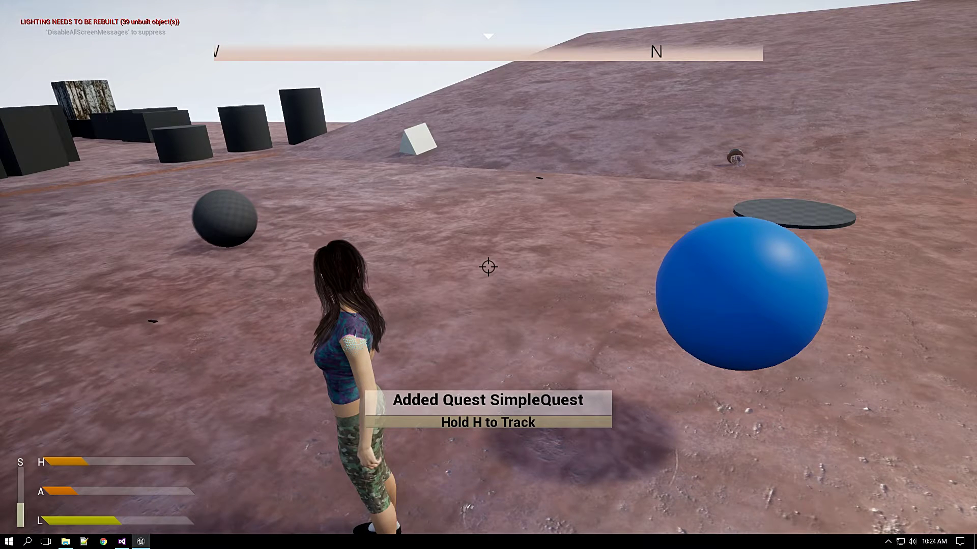
Leave the play-test, dismiss the editor's Fatal error dialog and switch back to Unreal Editor.
key(alt+Tab)
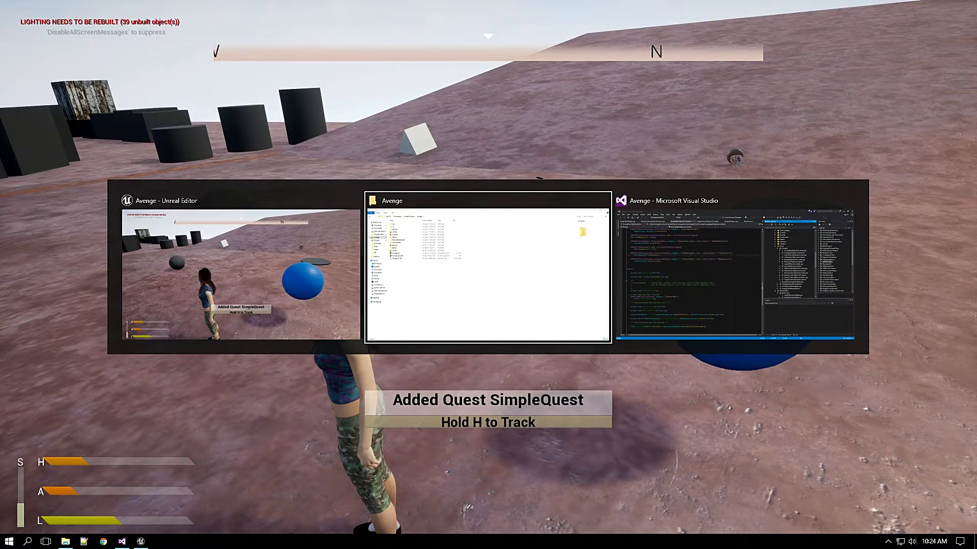
key(Escape)
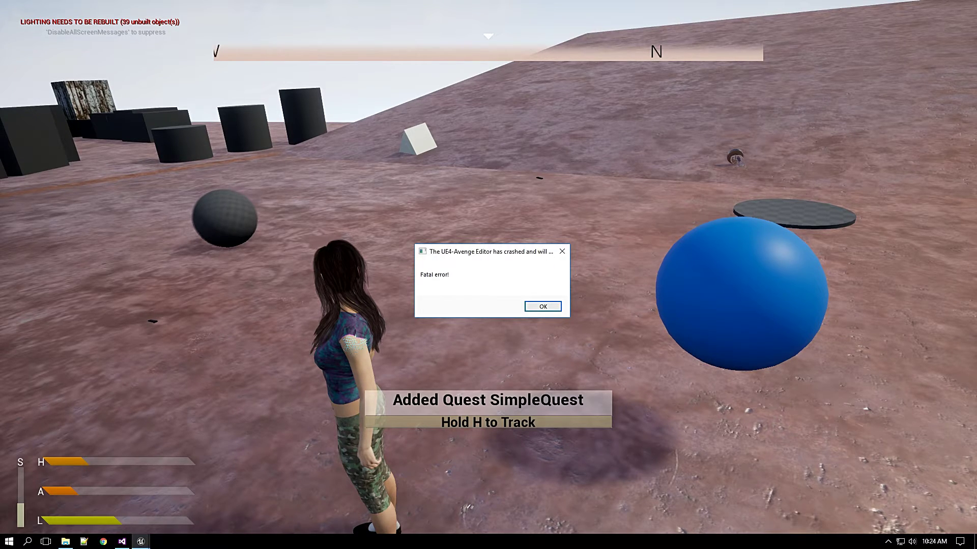
key(Return)
key(alt+Tab)
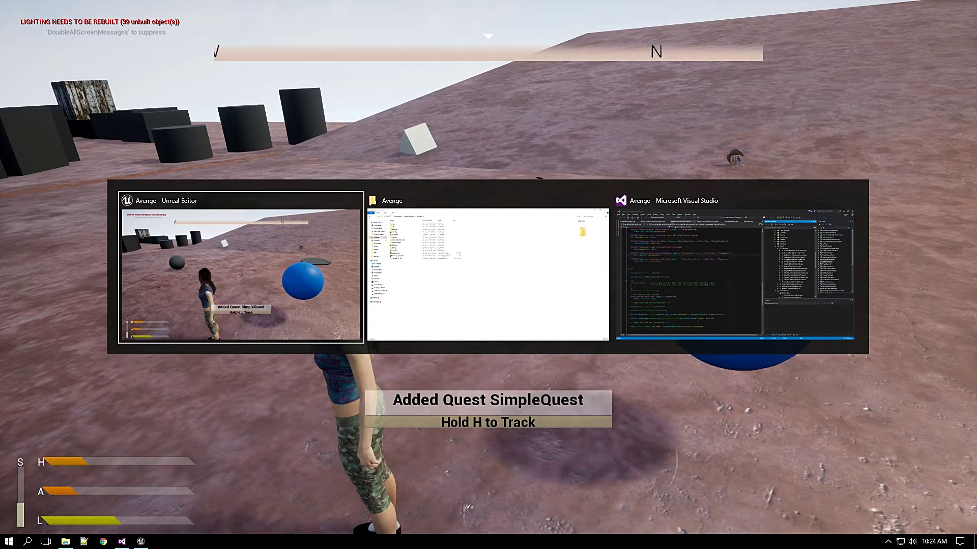
key(alt+Tab)
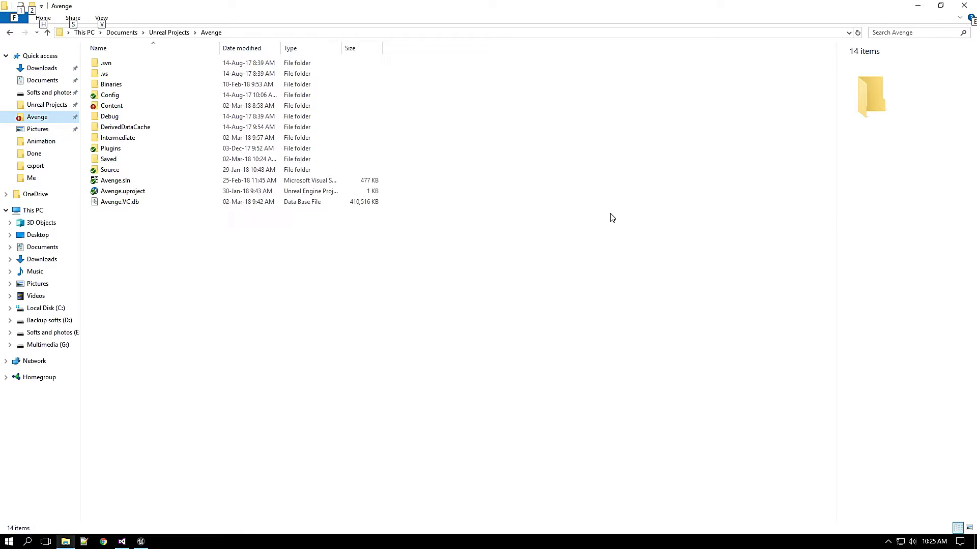
key(alt+Tab)
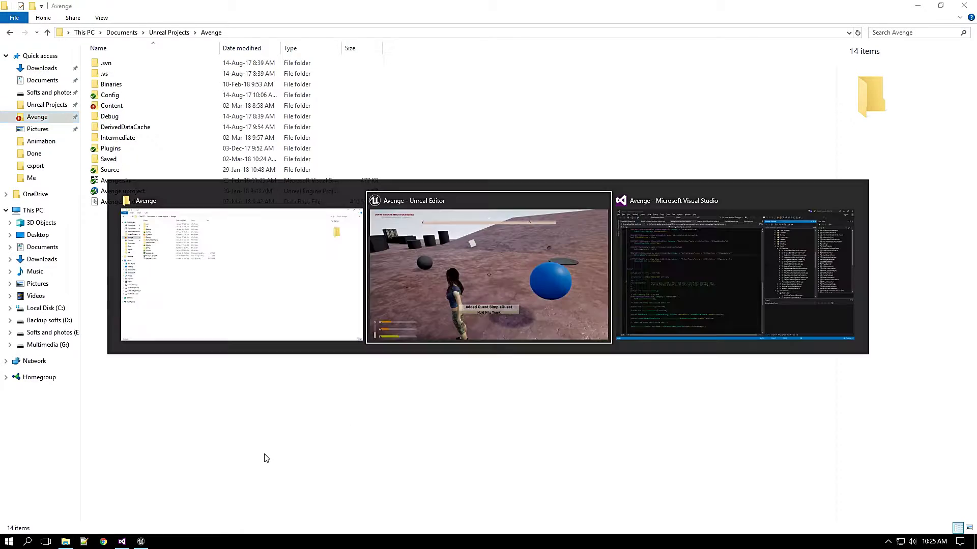
click(130, 545)
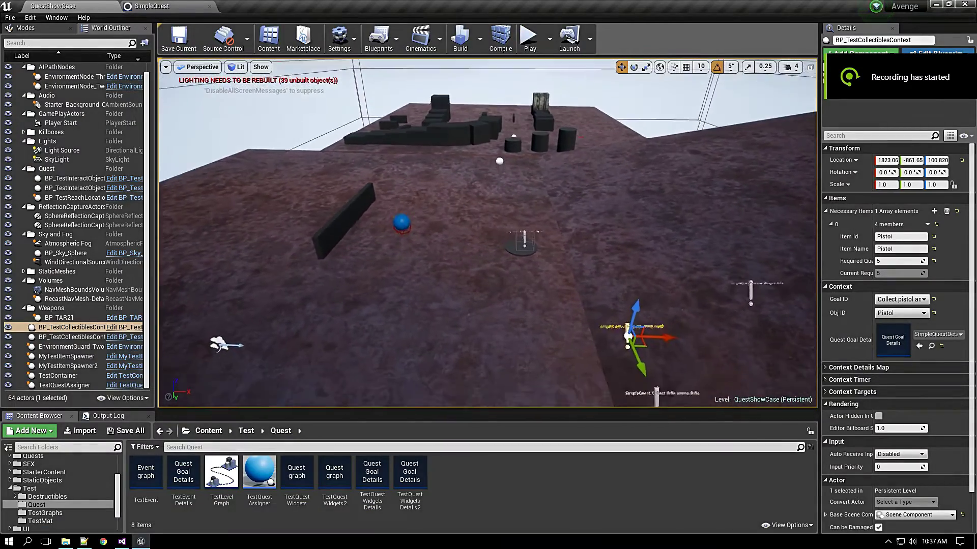
Open TestLevelGraph and add a Basic Level Node connected from the TestLevel node.
mouse_move(488, 233)
right_down()
mouse_move(488, 199)
mouse_move(480, 239)
right_up()
key(w)
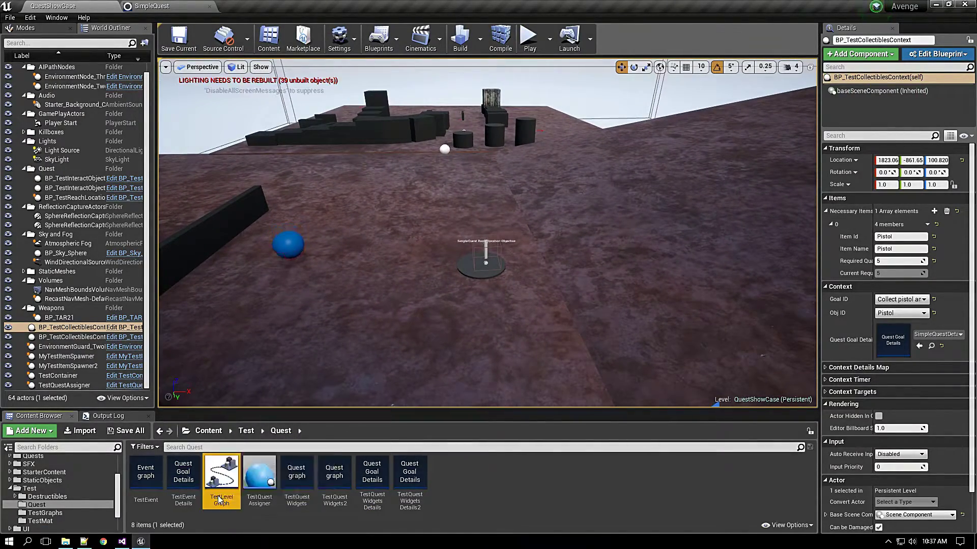
double_click(221, 474)
drag(315, 317, 440, 312)
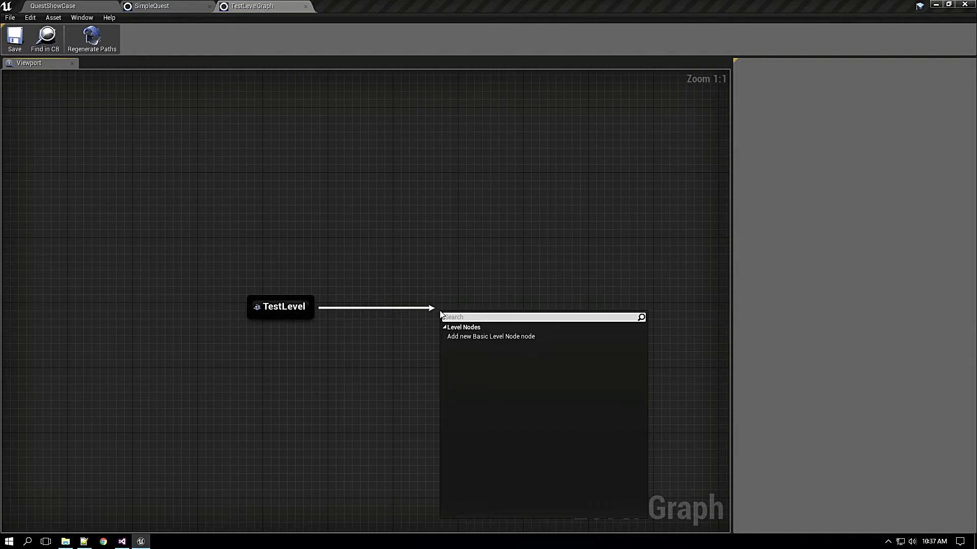
click(466, 336)
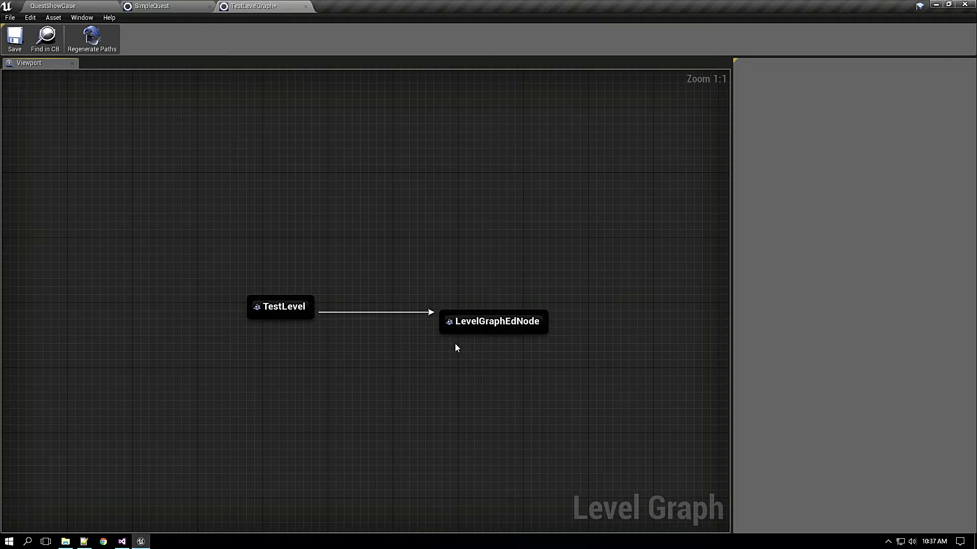
Set the new level node's Level Name to QuestShowCase, then save and close TestLevelGraph.
click(480, 322)
click(868, 91)
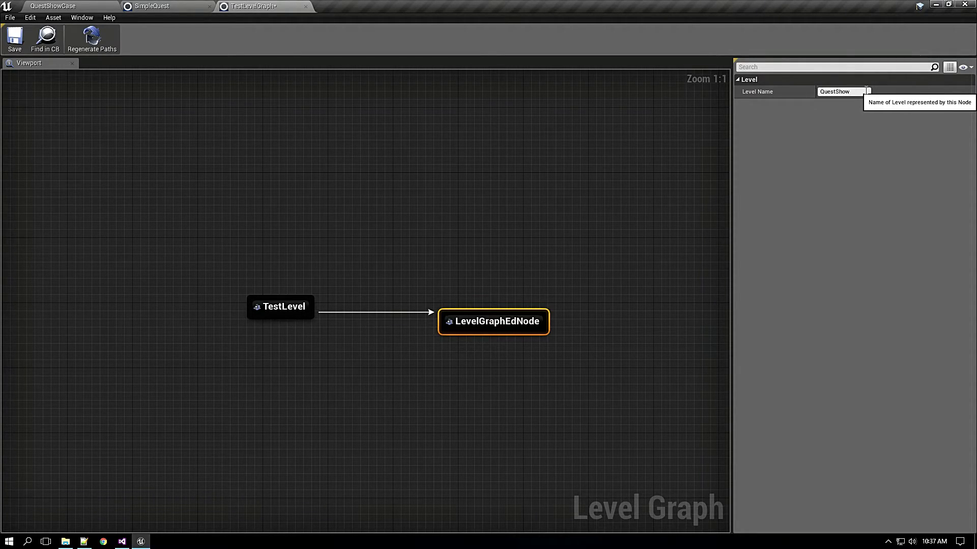
key(Return)
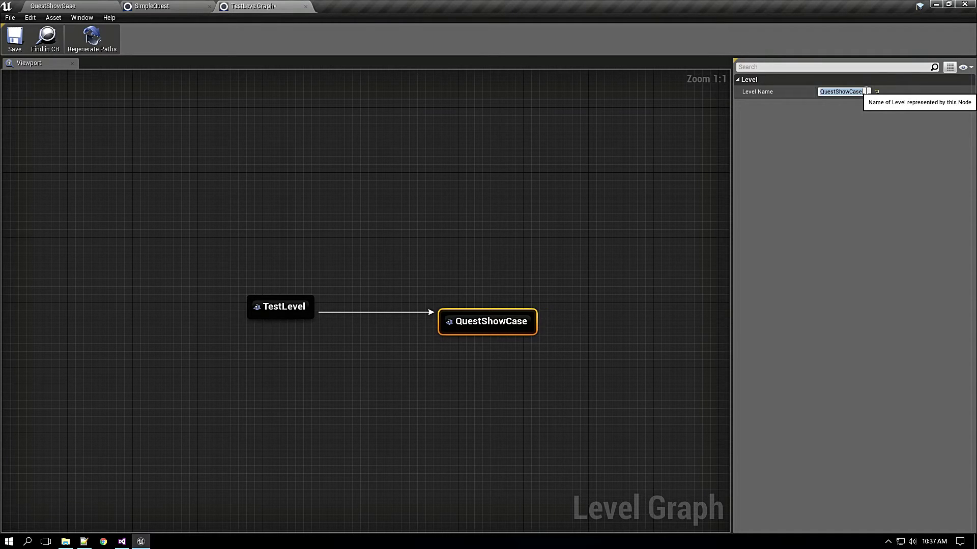
click(15, 41)
middle_click(263, 5)
Select the reach-location context in the QuestShowCase level, clear its Quest Goal Details and reassign SimpleQuestDetails.
click(82, 6)
mouse_move(487, 232)
right_down()
mouse_move(463, 265)
mouse_move(496, 254)
mouse_move(488, 233)
mouse_move(473, 230)
right_up()
key(w)
click(477, 232)
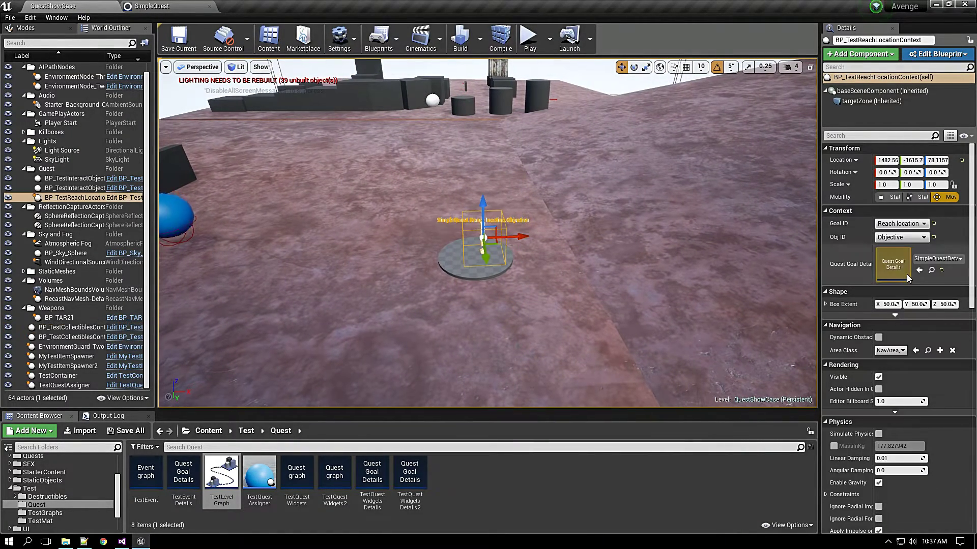
click(933, 237)
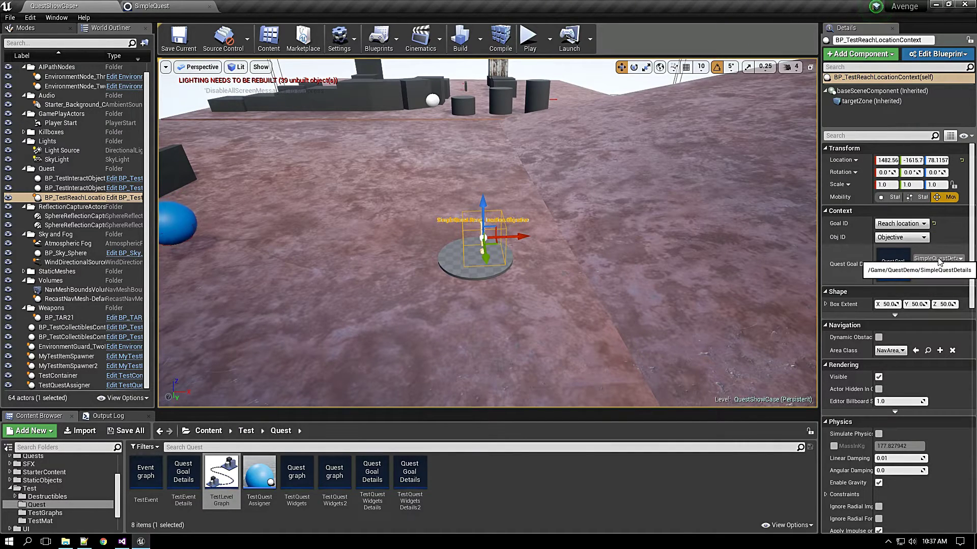
click(937, 258)
click(868, 335)
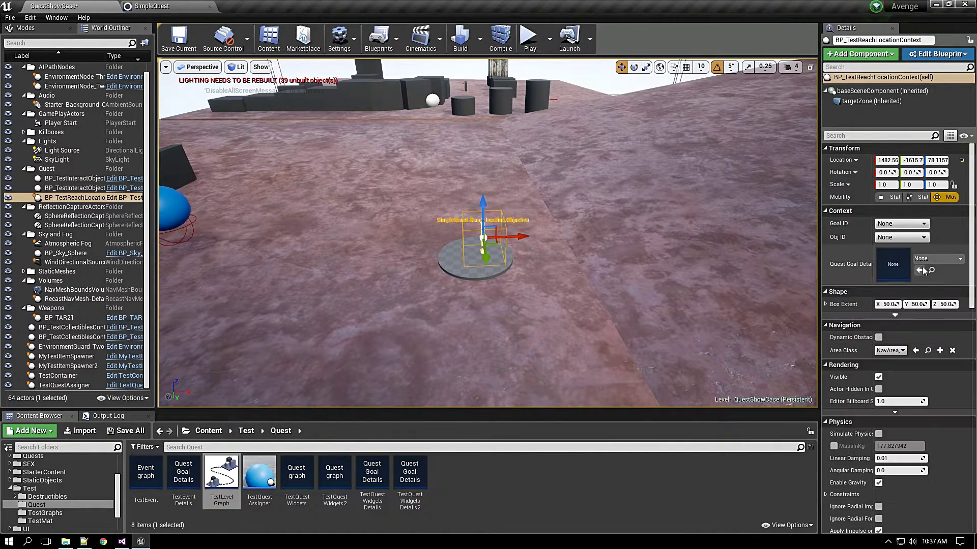
click(927, 260)
click(865, 356)
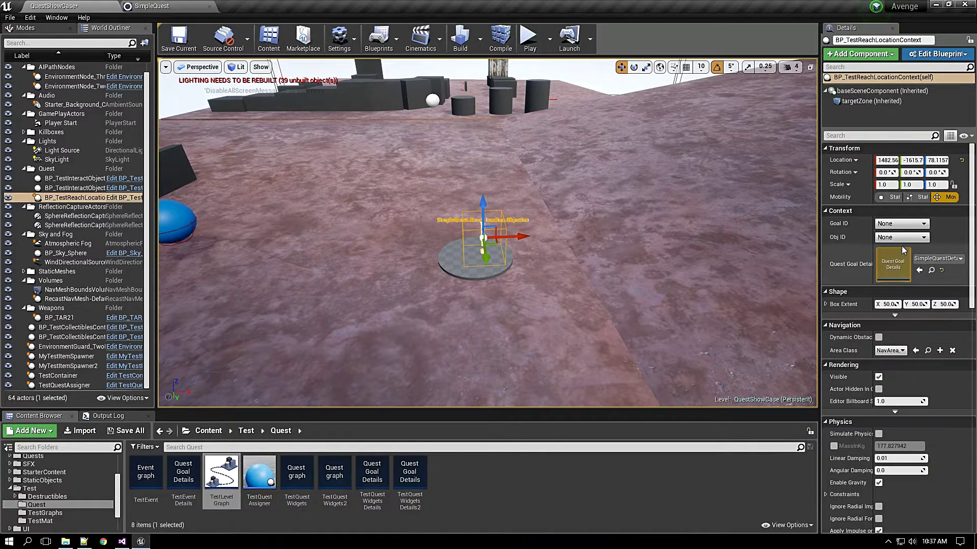
Set the reach-location context's Goal ID to Reach location and its Obj ID to Objective.
click(900, 224)
click(896, 240)
click(901, 237)
click(896, 254)
right_drag(712, 305, 785, 305)
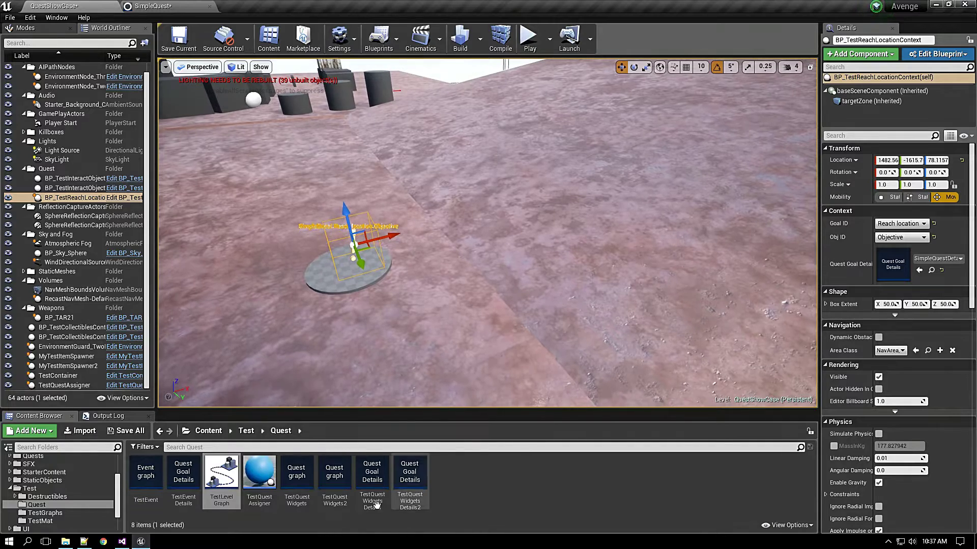
Check the Level Name of the Reach location goal's Objective in the SimpleQuest graph and save the graph.
click(174, 8)
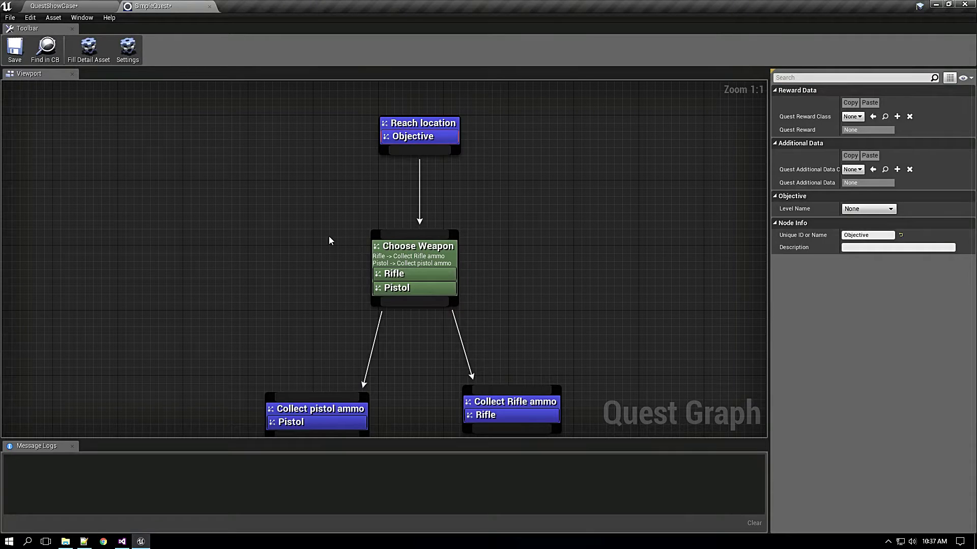
click(456, 172)
click(442, 137)
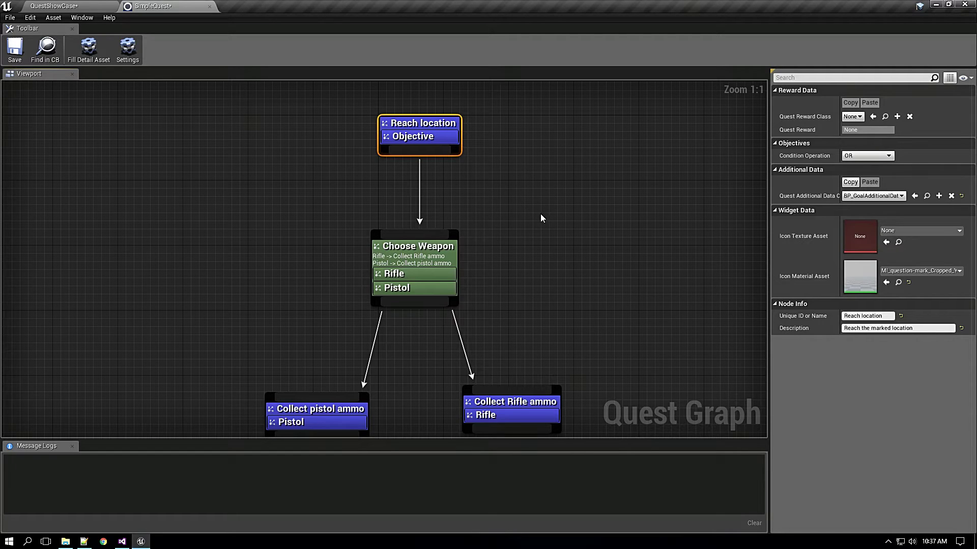
click(451, 136)
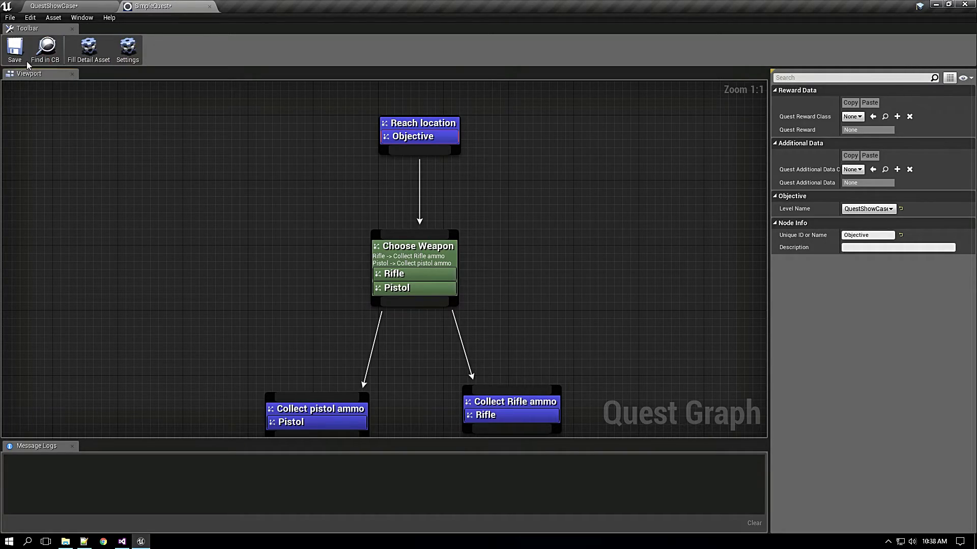
click(16, 51)
Select the pistol ammo collectibles context in the level and reset its Obj ID to None, then back to Pistol.
click(69, 5)
right_drag(406, 257, 585, 244)
right_drag(646, 270, 509, 298)
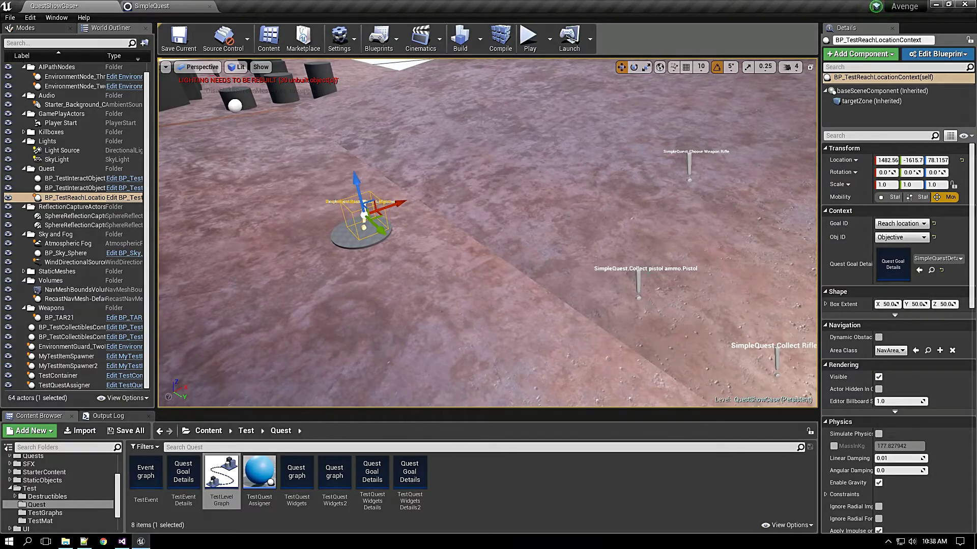
click(639, 283)
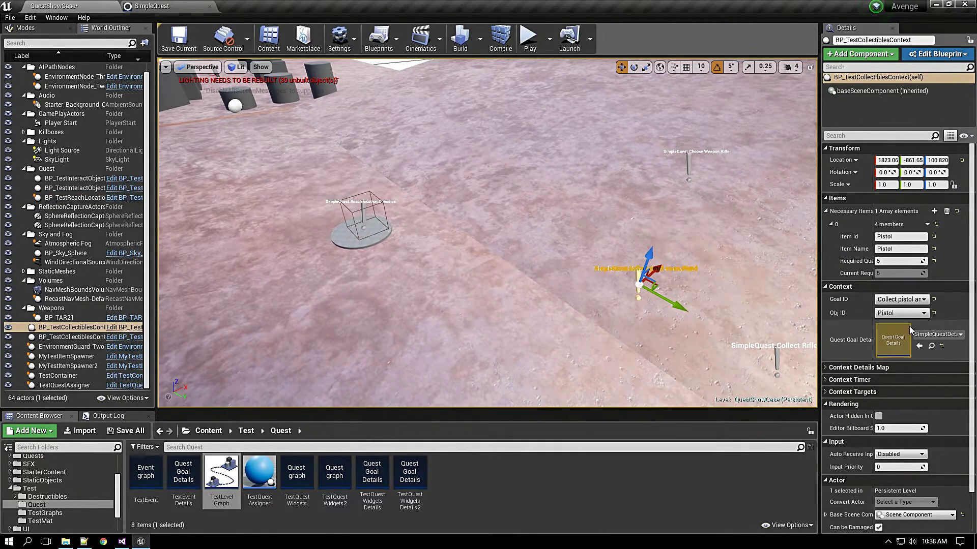
click(918, 314)
click(910, 324)
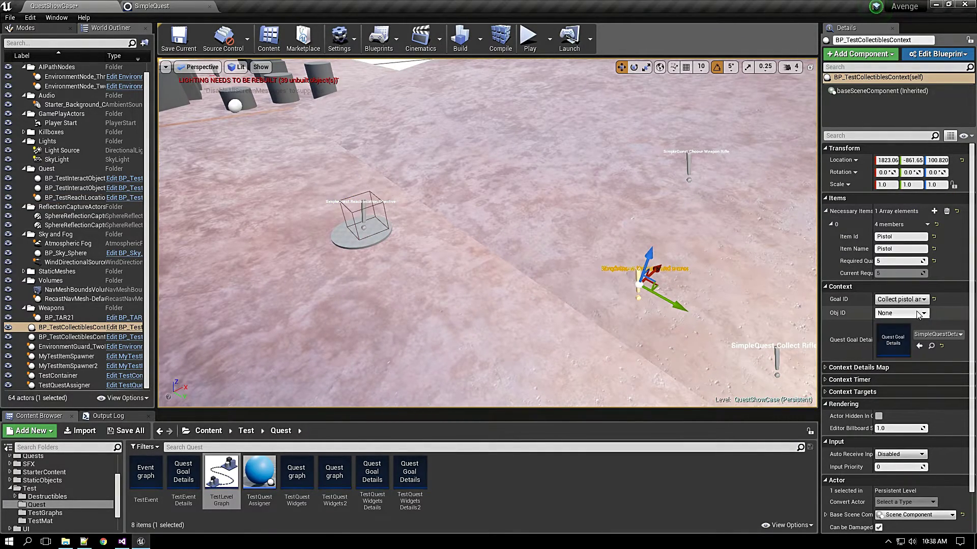
key(f)
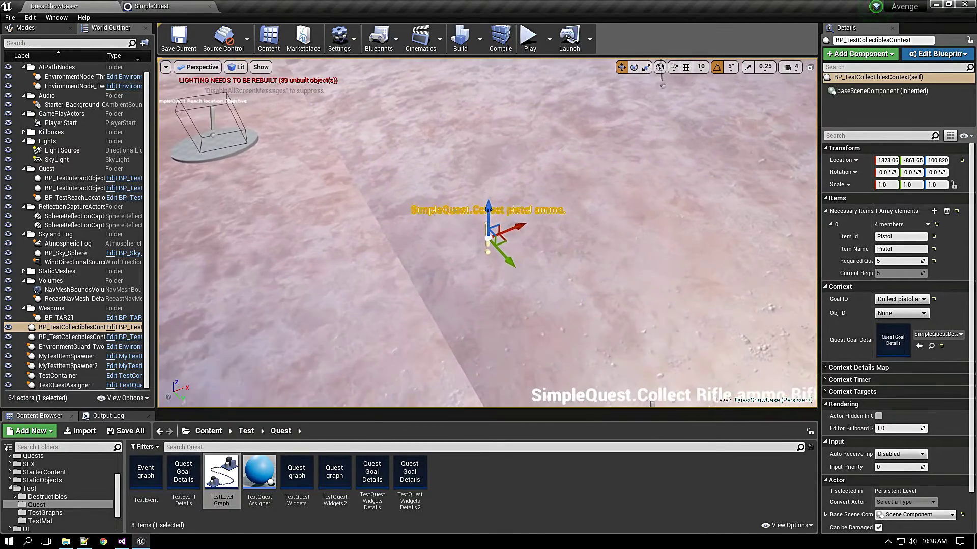
click(924, 314)
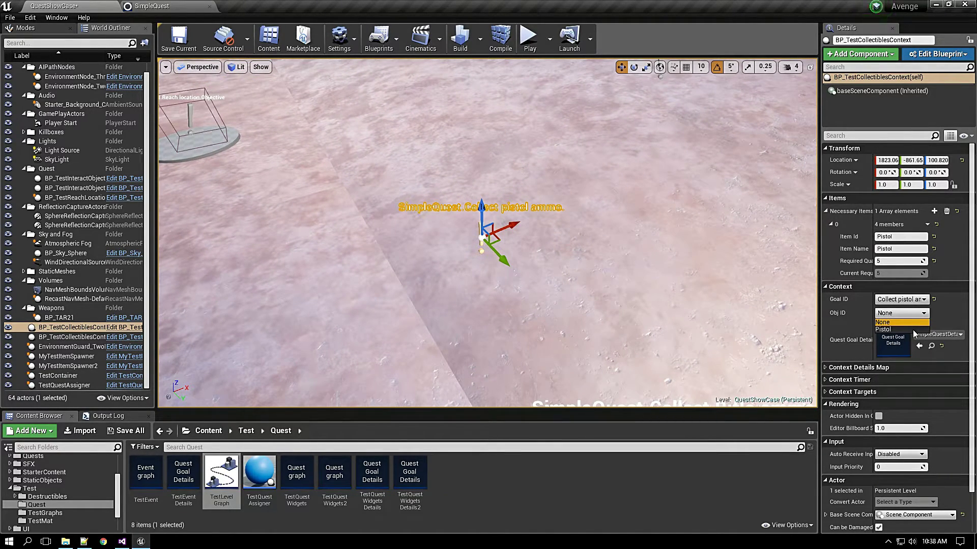
click(913, 330)
Examine the Level Name of the Choose Weapon goal's Pistol objective in the SimpleQuest graph and return to the level.
click(173, 6)
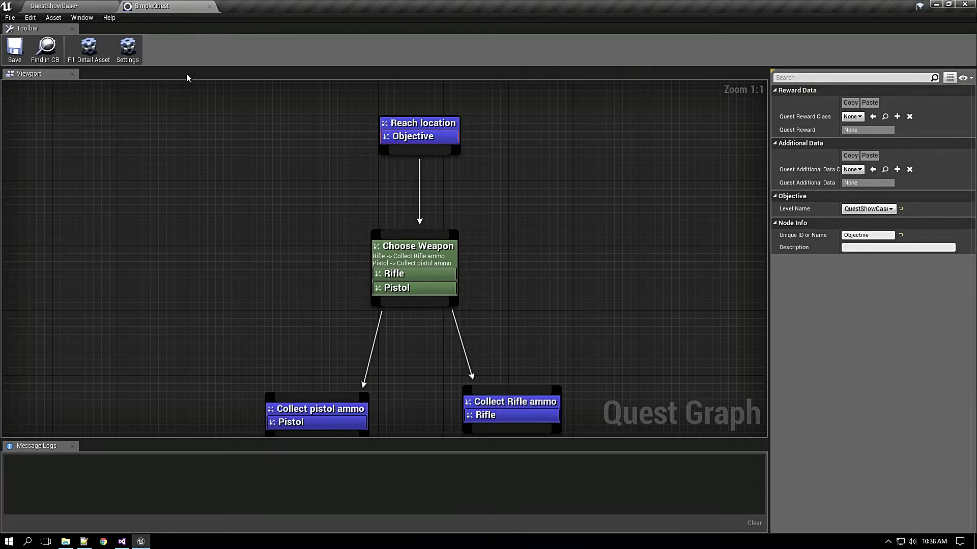
click(440, 278)
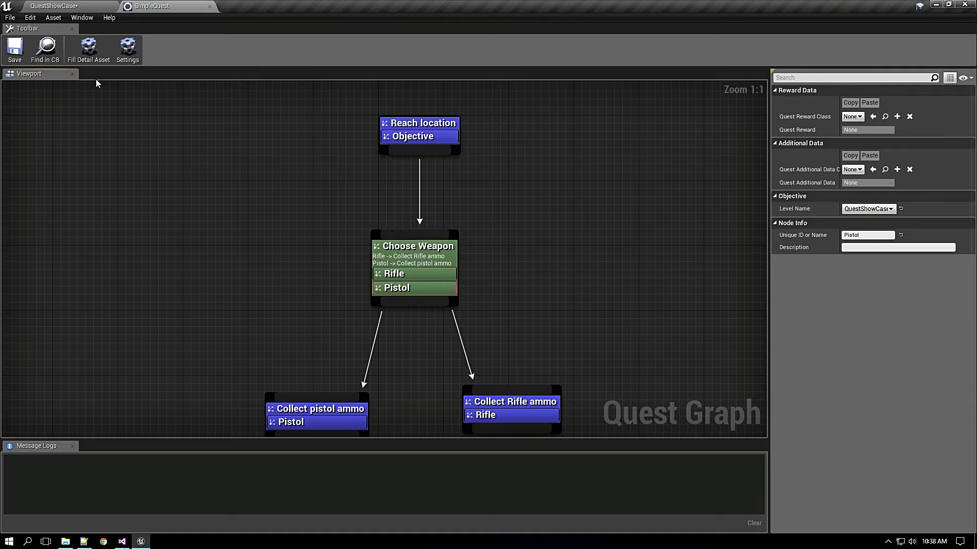
click(87, 53)
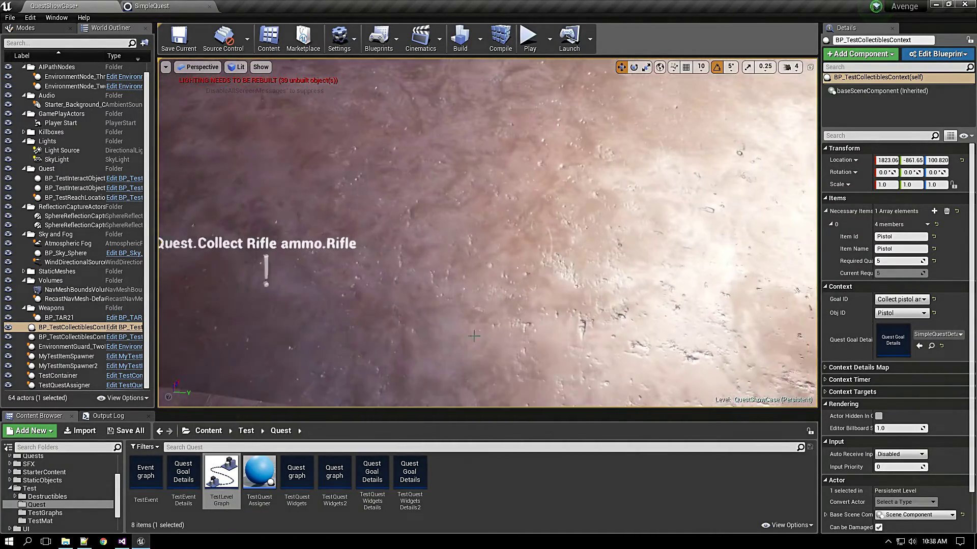
Select the rifle ammo collectibles context and reassign its Obj ID to Rifle.
right_drag(458, 337, 401, 290)
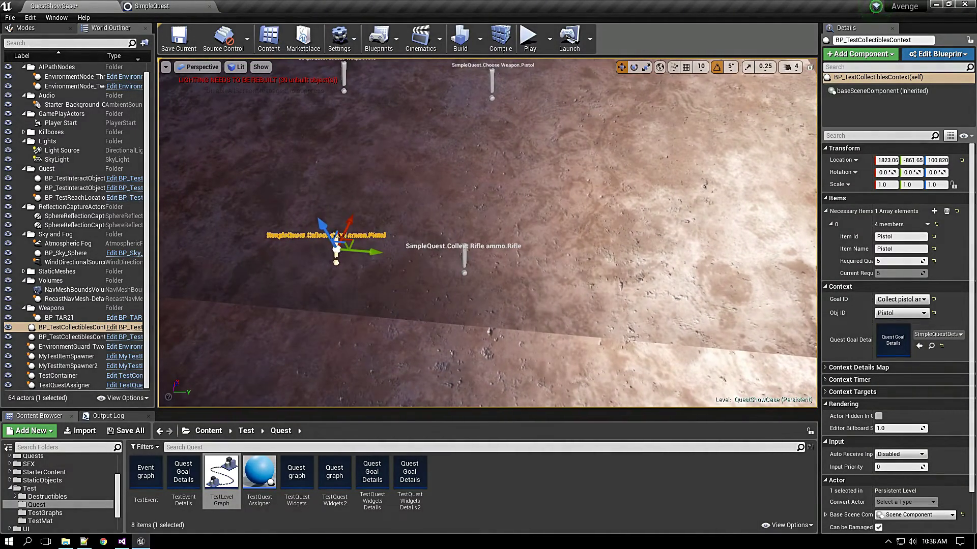
click(464, 257)
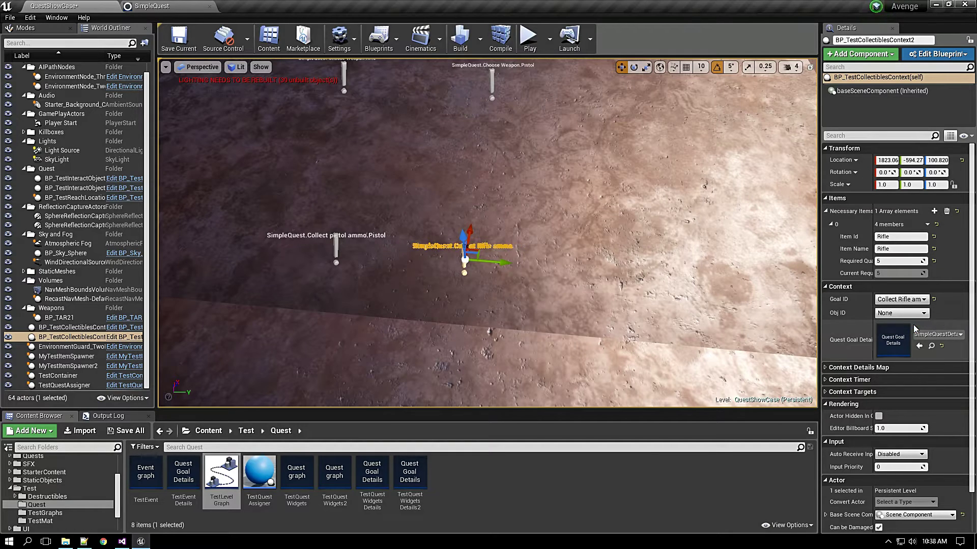
click(901, 313)
click(895, 333)
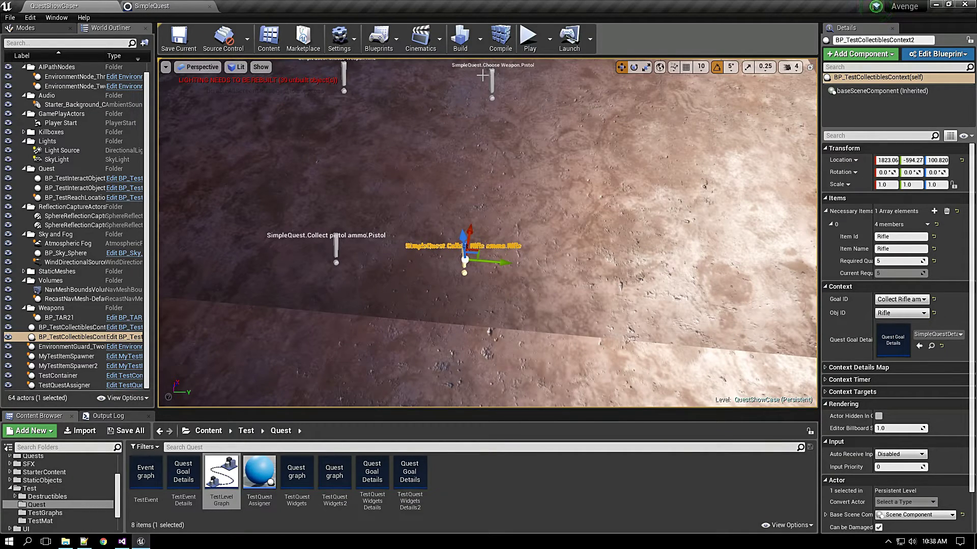
Select the Choose Weapon pistol interact context and cycle its Obj ID through None and Rifle back to Pistol.
click(501, 87)
click(490, 82)
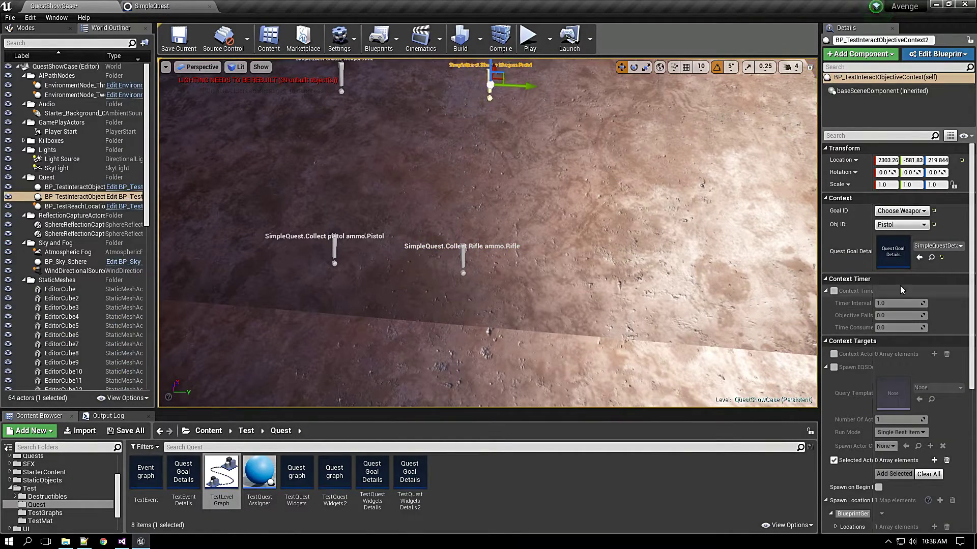
click(903, 224)
click(905, 234)
click(905, 225)
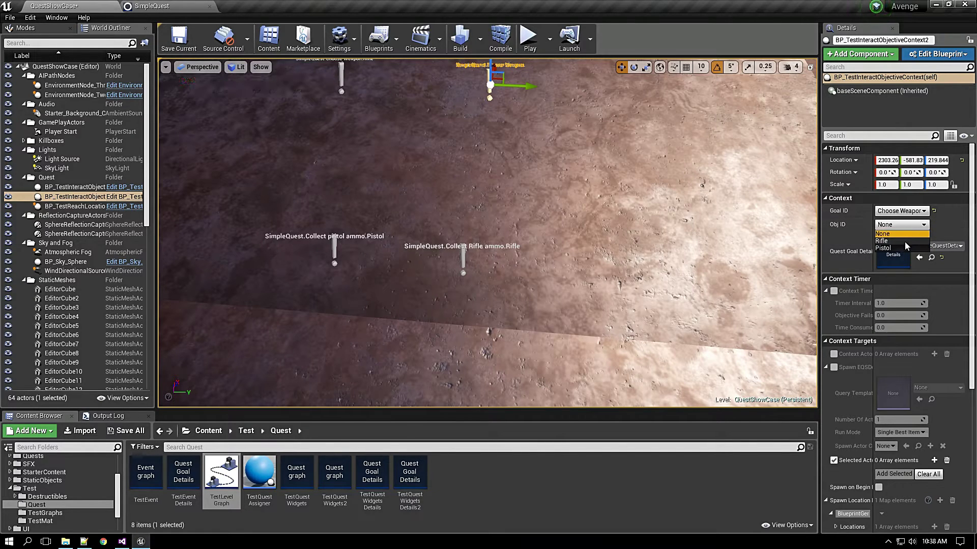
click(905, 241)
click(901, 225)
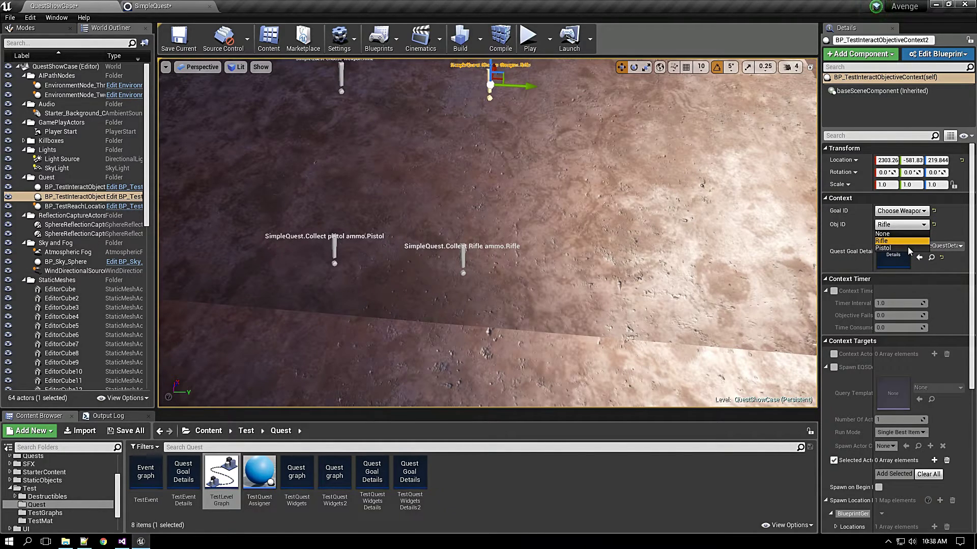
key(Escape)
Select the Choose Weapon rifle interact context and reset its Obj ID to None, then back to Rifle.
click(341, 79)
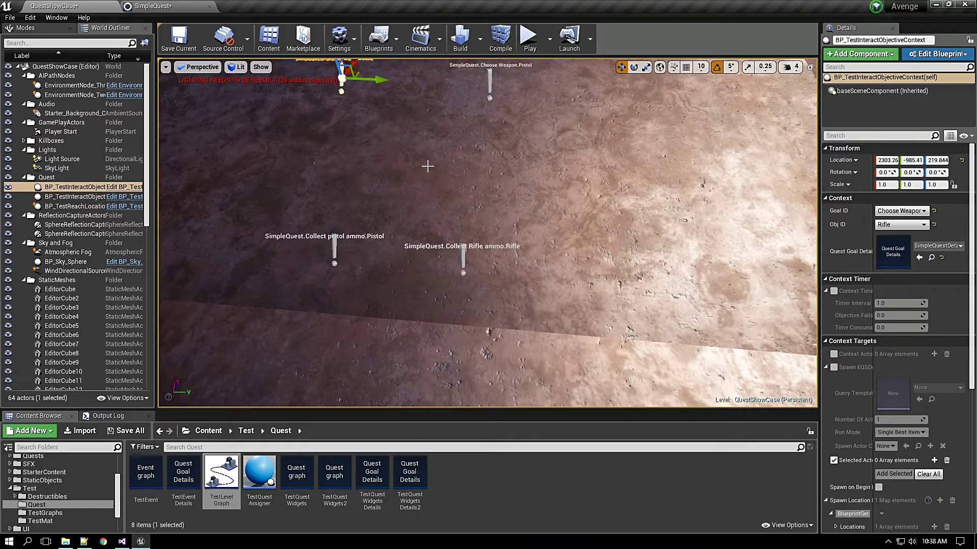
click(911, 225)
click(910, 235)
click(909, 225)
click(908, 241)
right_drag(688, 254, 677, 132)
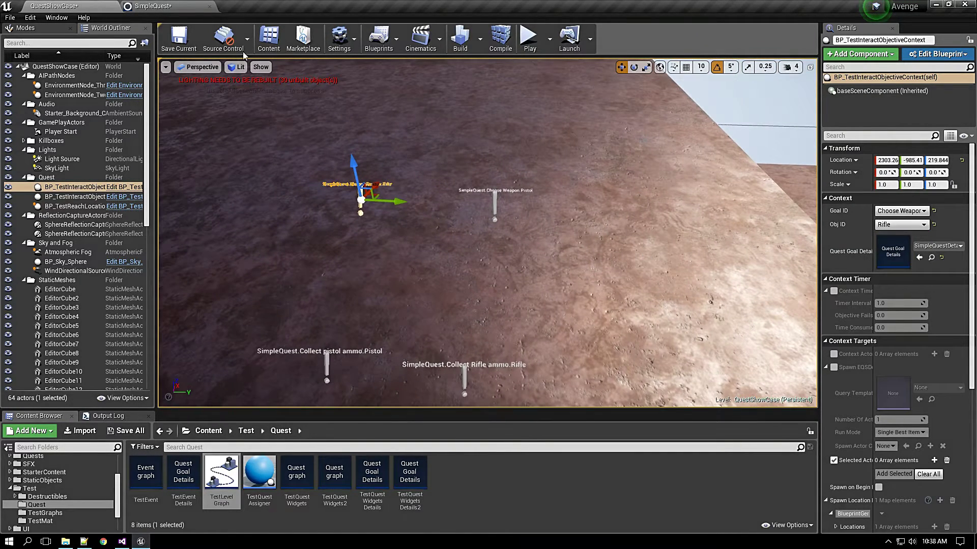
Check the Pistol and Rifle objectives of the weapon and ammo goals in the SimpleQuest graph, then save and close the graph.
click(197, 8)
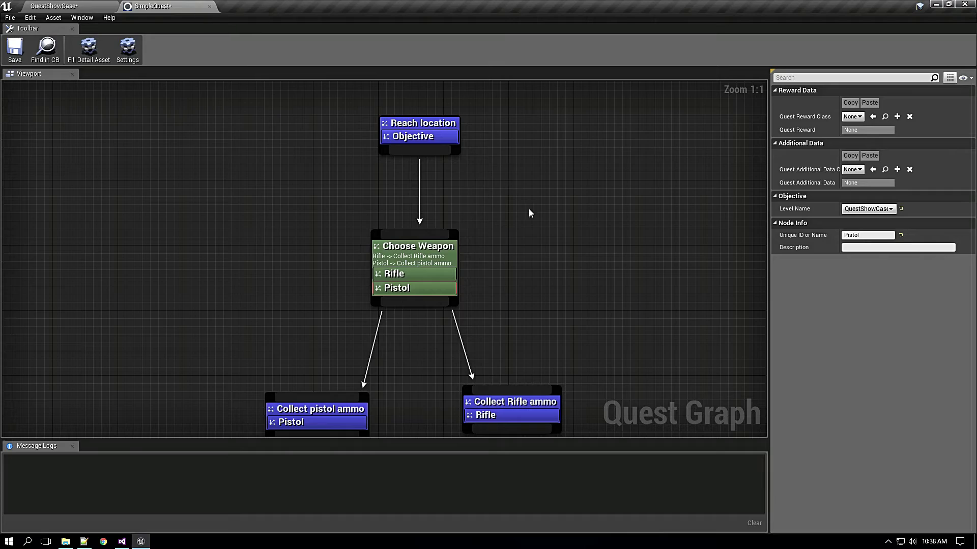
click(431, 288)
right_drag(502, 344, 525, 241)
click(553, 315)
click(328, 325)
click(22, 63)
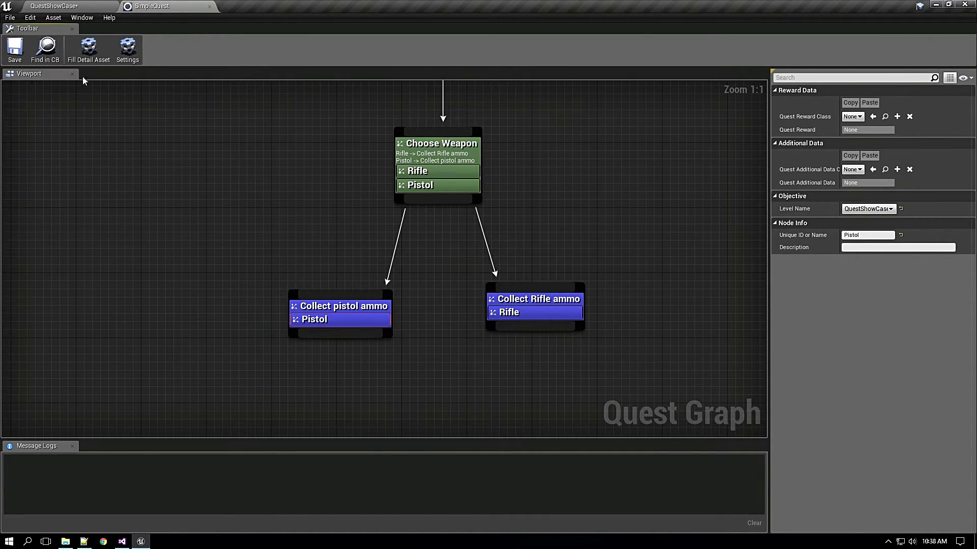
middle_click(135, 4)
Play-test the QuestShowCase level in full screen, pick up SimpleQuest from the blue sphere and track it.
right_drag(444, 298, 264, 277)
right_drag(371, 301, 371, 301)
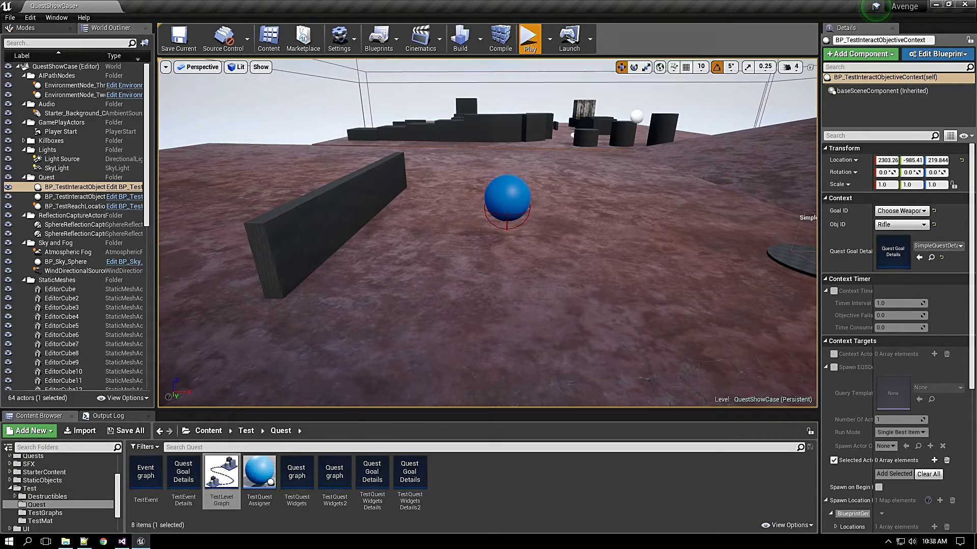
click(530, 37)
key(w)
key(F11)
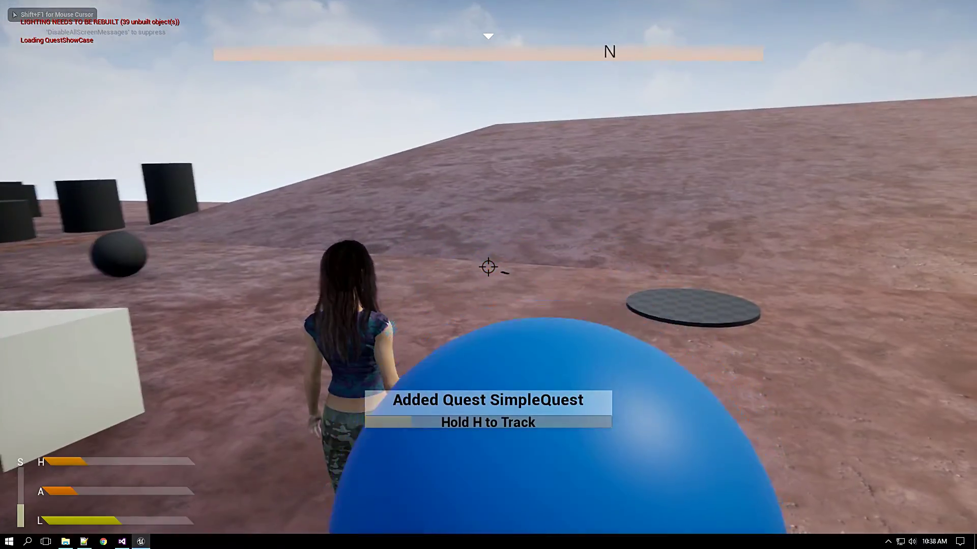
key(h)
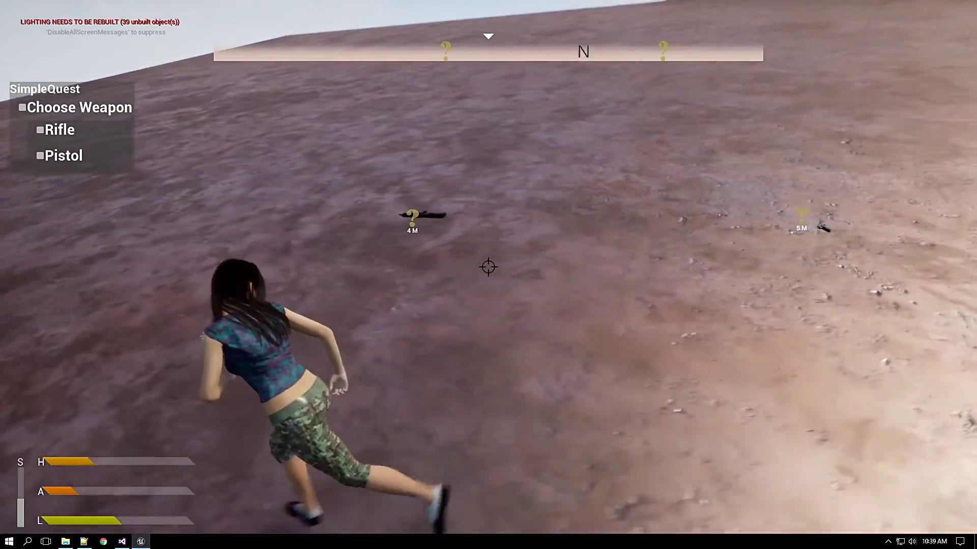
Walk the character to the rifle marker and pick up the TAR21 for the Choose Weapon goal.
key(w)
key(a)
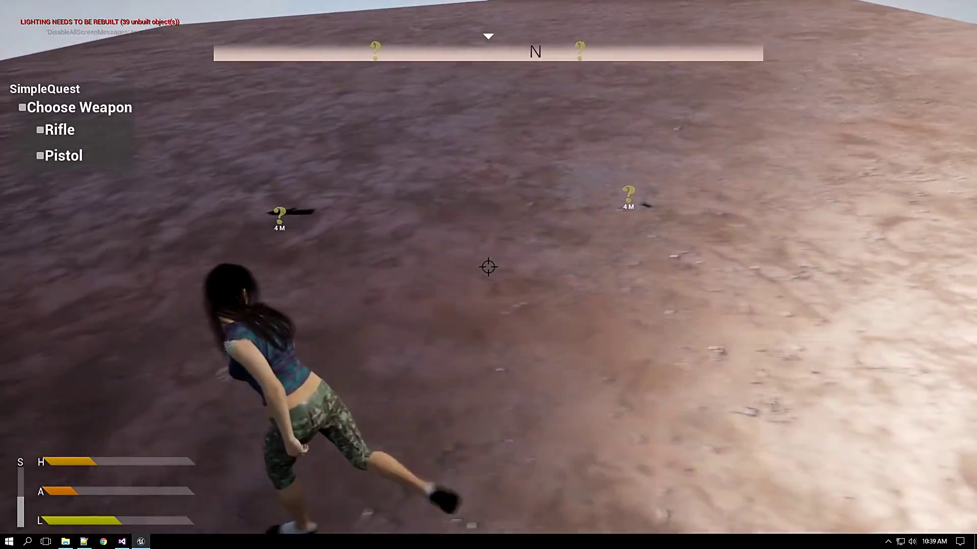
key(d)
key(w)
key(w)
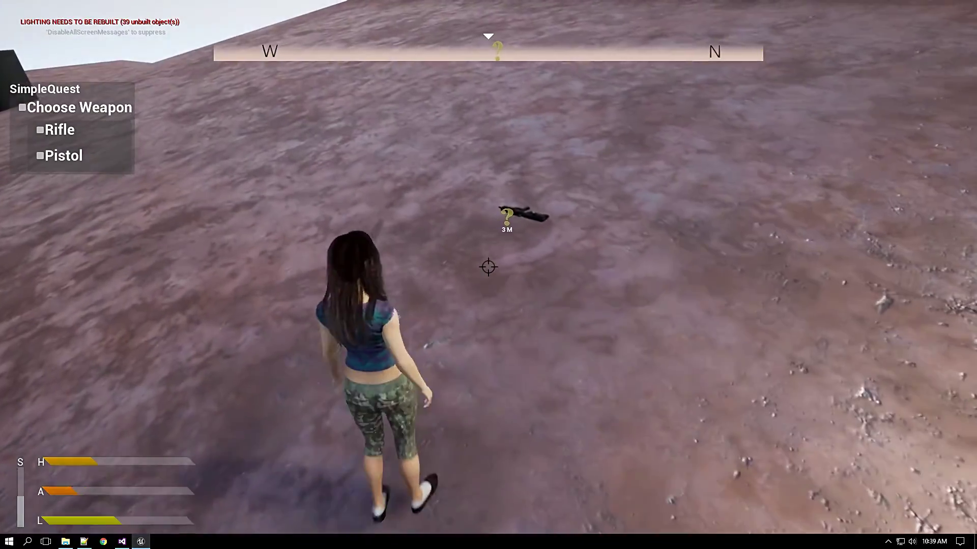
key(w)
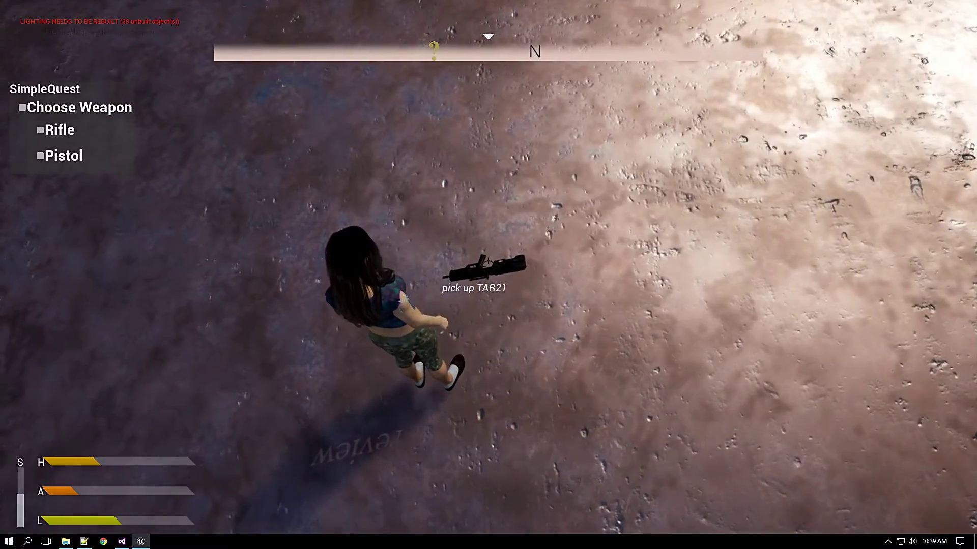
key(e)
Review SimpleQuest's Choose Weapon and Collect Rifle ammo goals in the in-game quest log, then return to the game.
key(w)
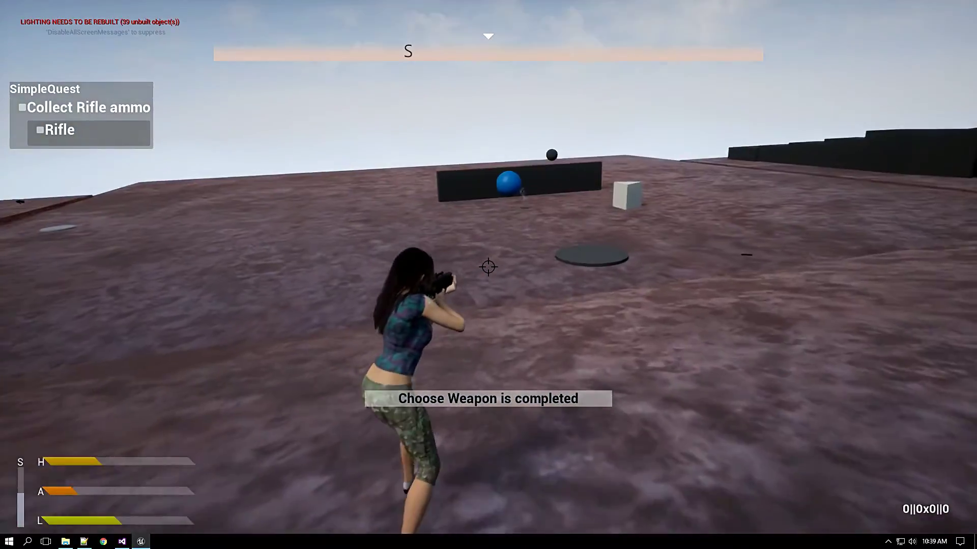
key(w)
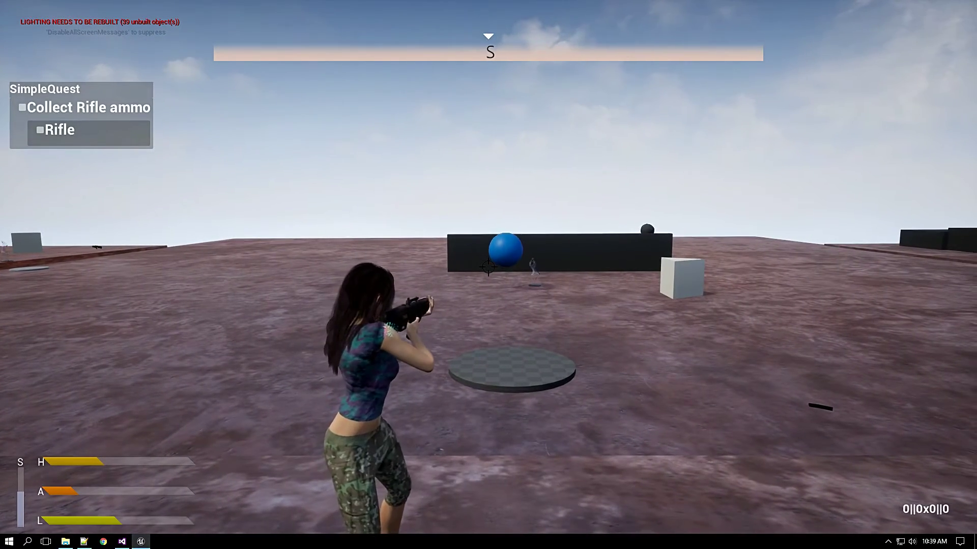
key(j)
click(332, 160)
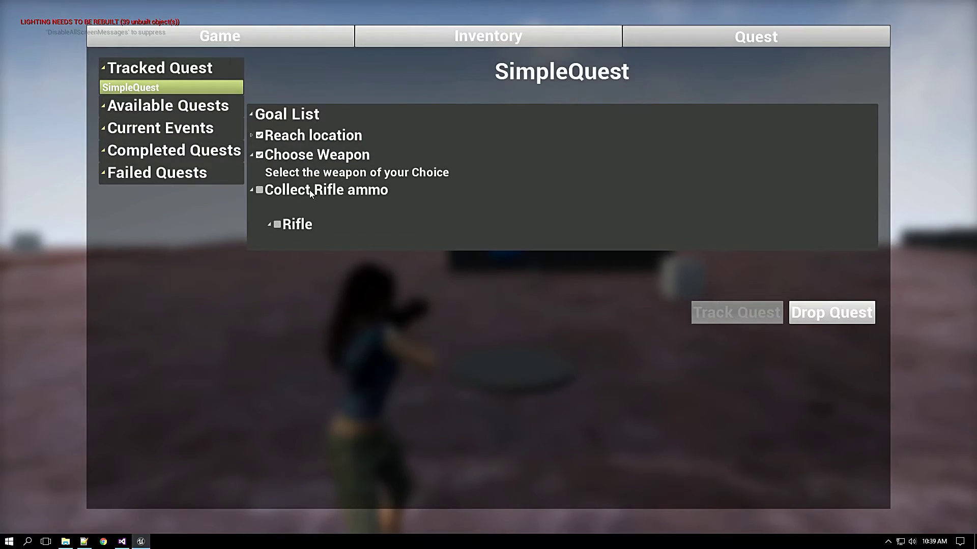
click(309, 193)
key(j)
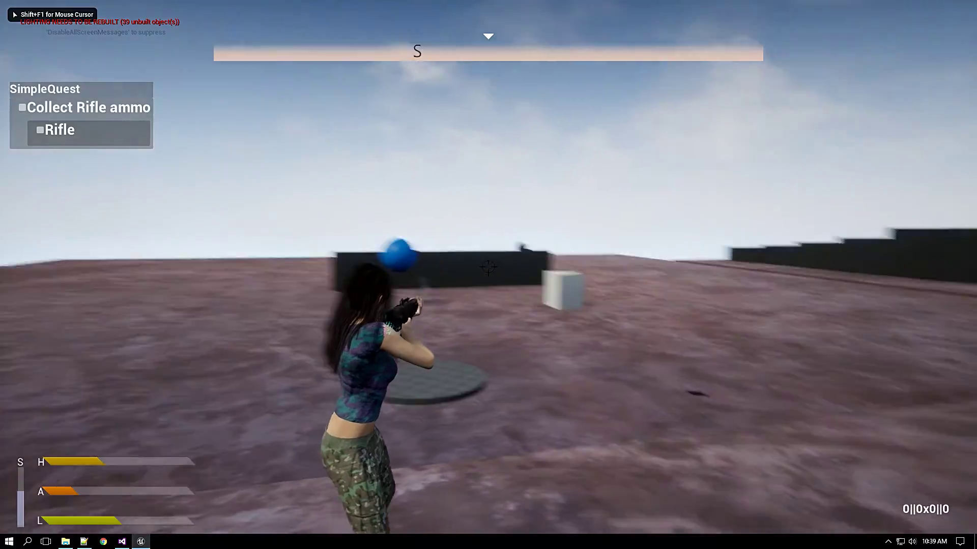
Pick up the 5.56 Magazine near the round platform for the Collect Rifle ammo goal and move on.
key(w)
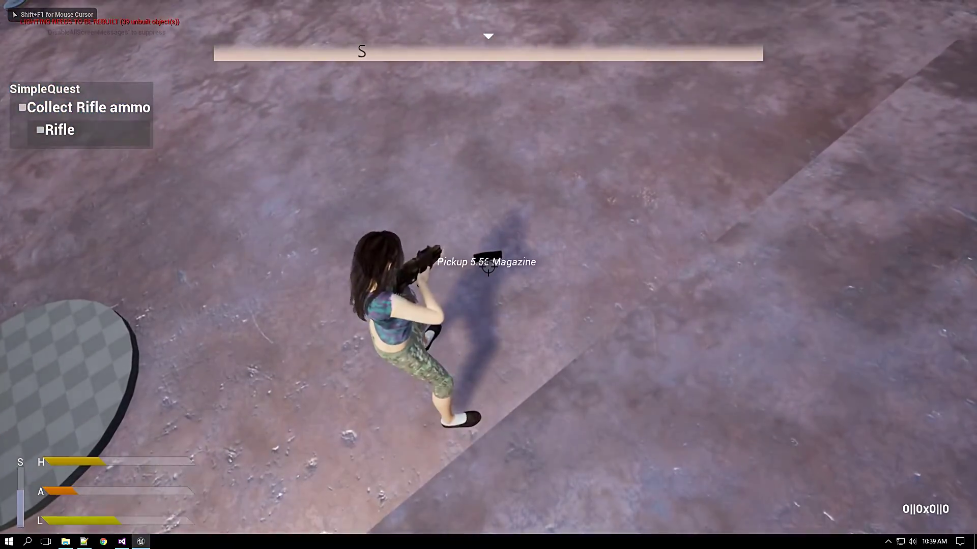
key(e)
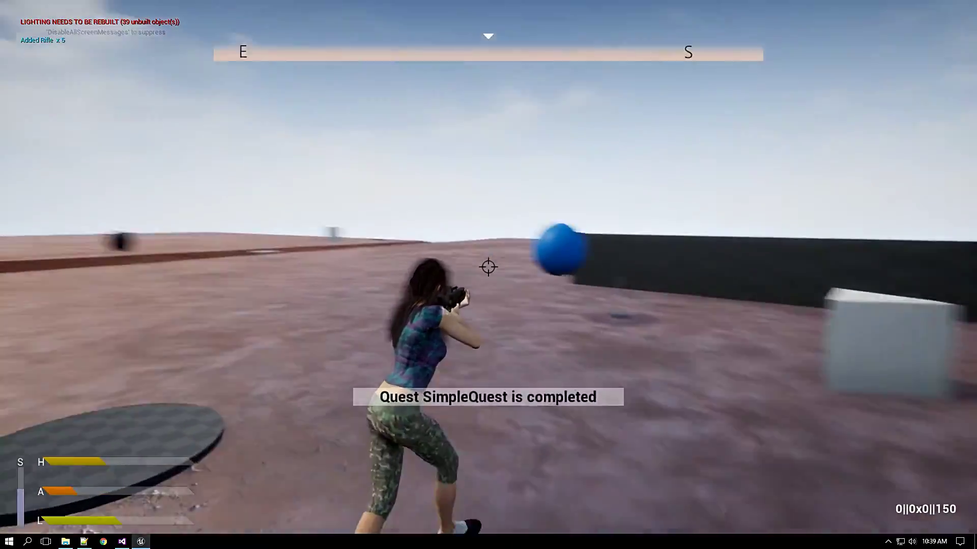
key(w)
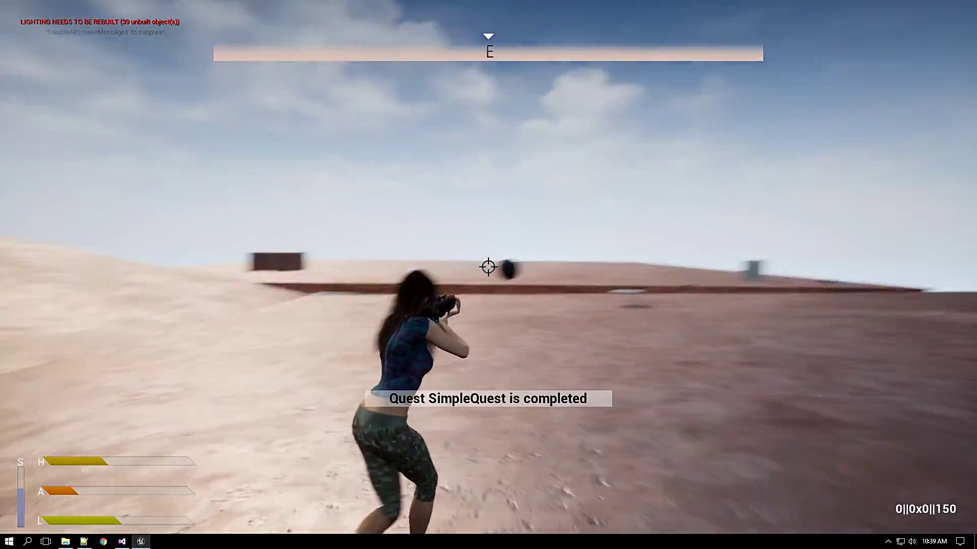
key(w)
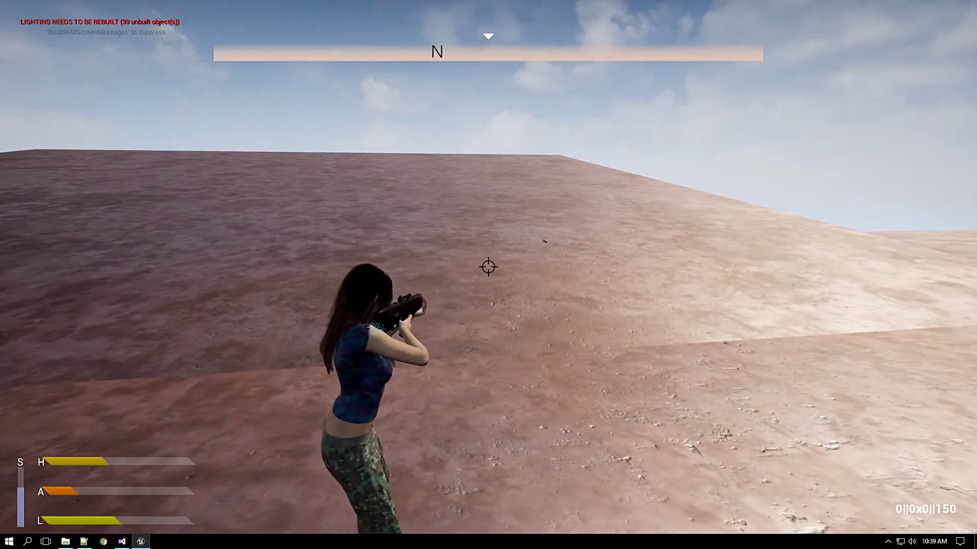
End the play session and start a new full-screen play-test of the level.
key(Escape)
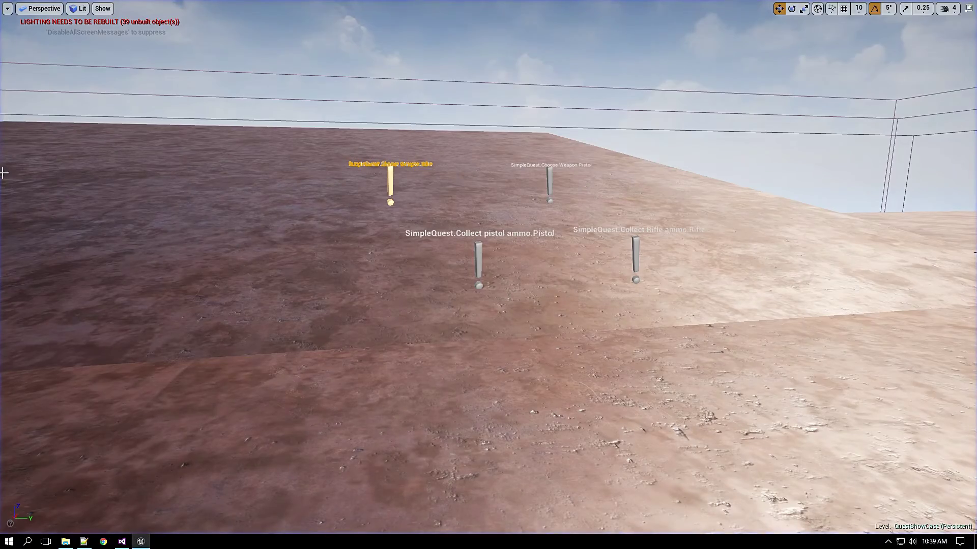
key(F11)
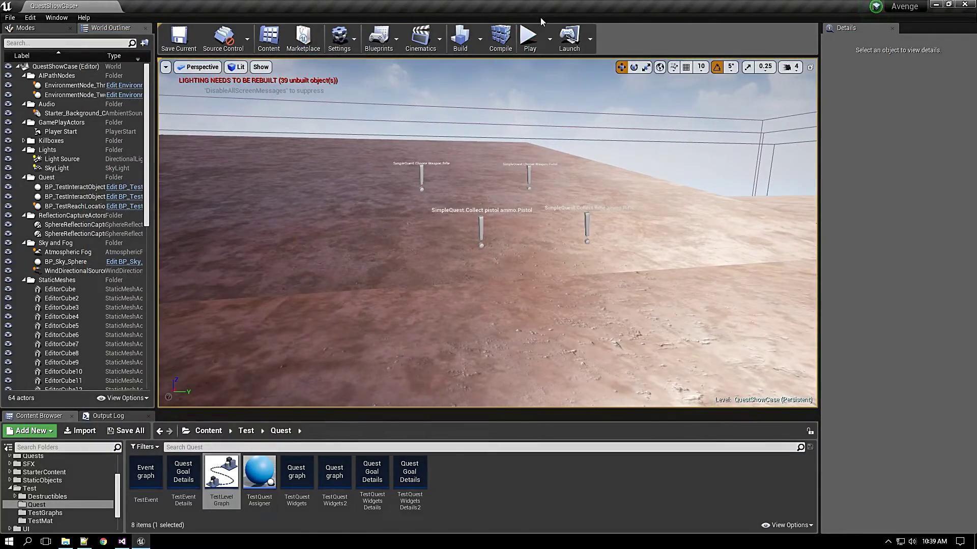
click(528, 39)
key(F11)
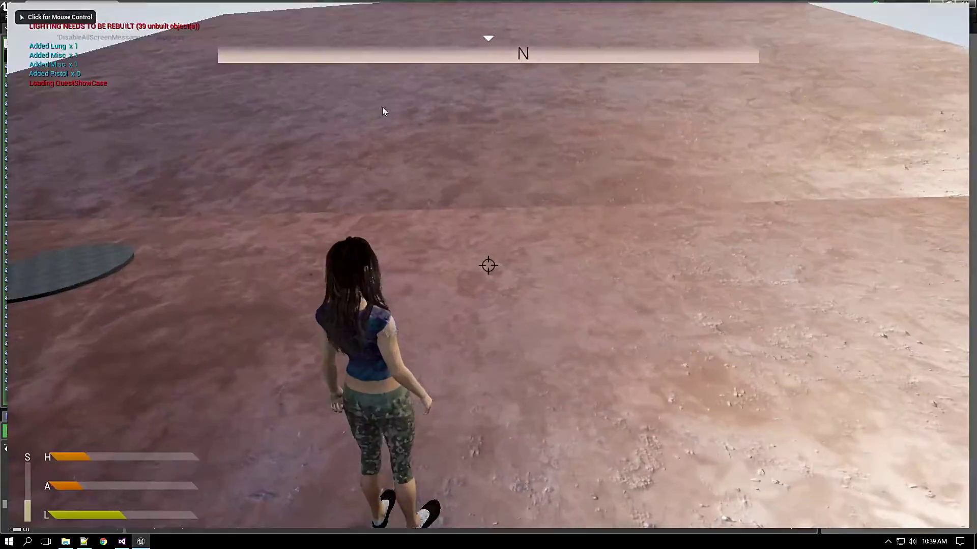
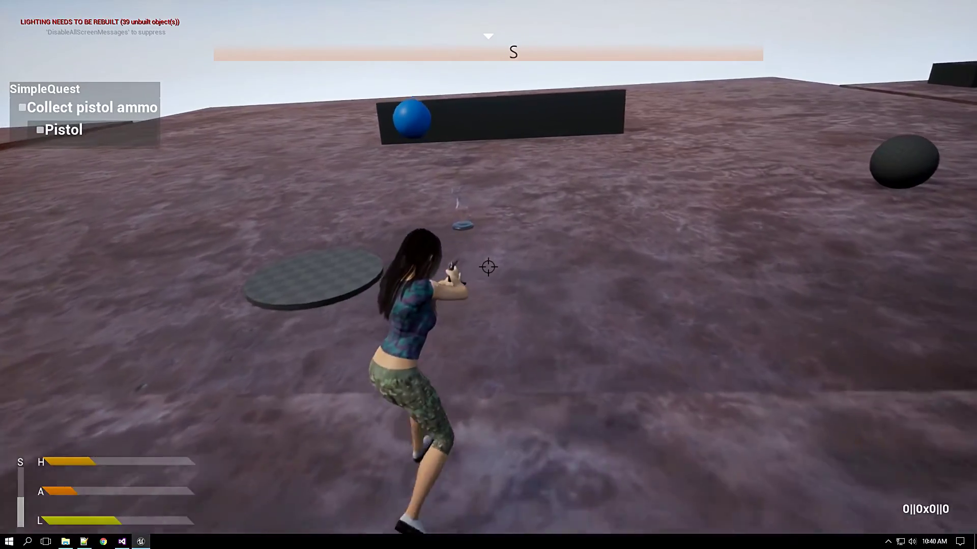
Pick up the 5.56 Magazine beside the round platform while the Collect pistol ammo goal is active.
key(w)
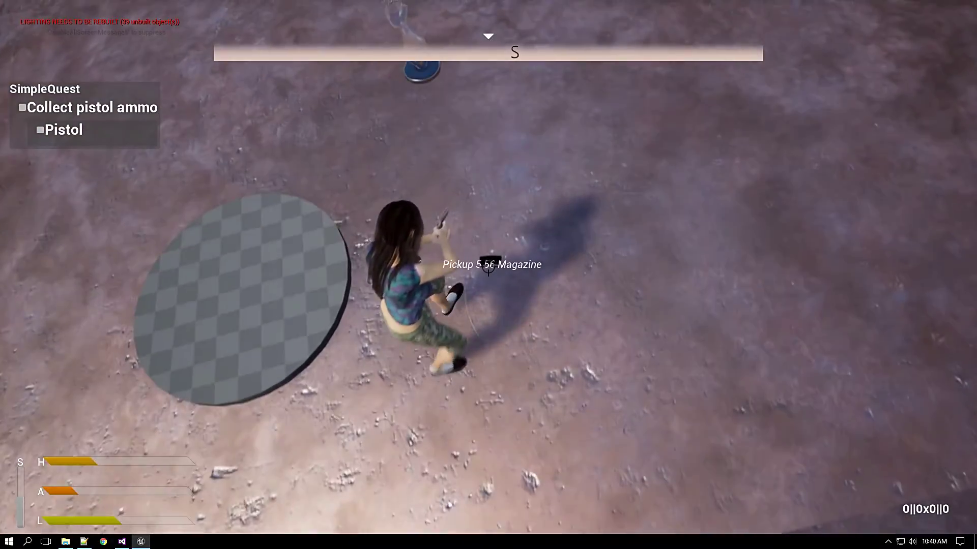
key(e)
key(w)
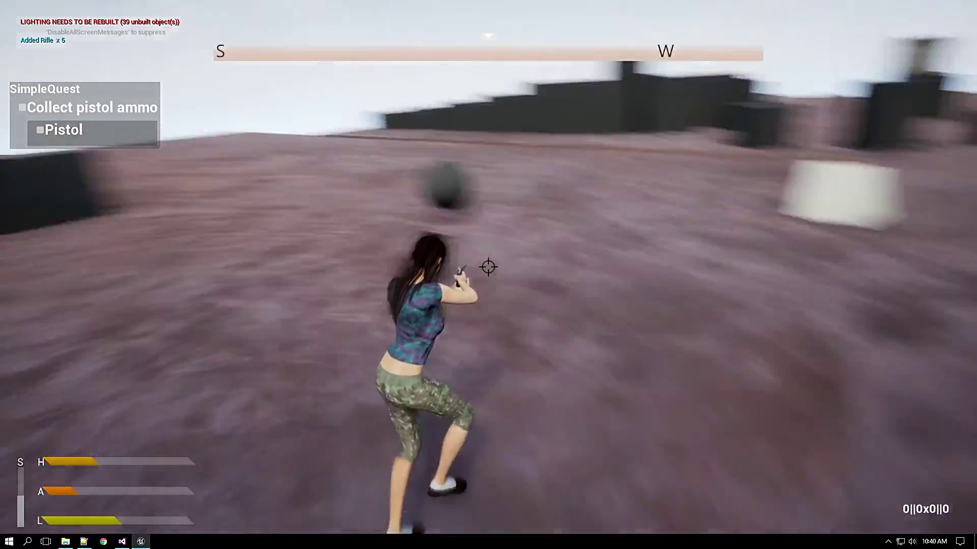
Run to the lootable object in the level and transfer Pistol Magazine19 from its loot items for the pistol ammo goal.
key(w)
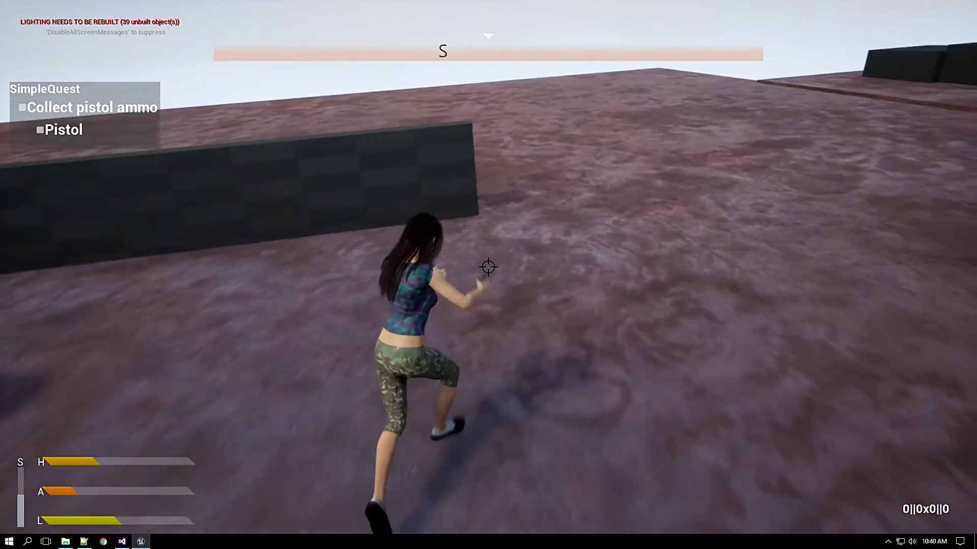
key(w)
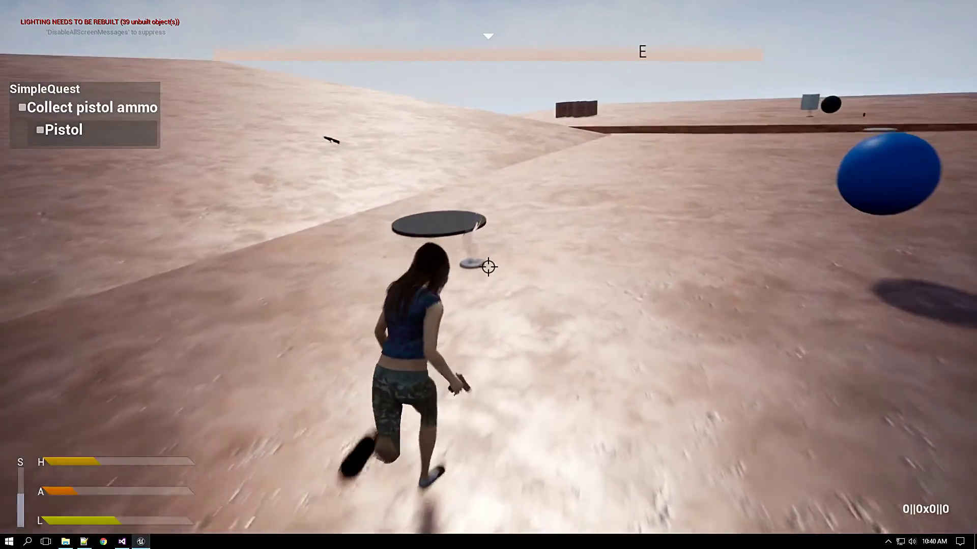
key(w)
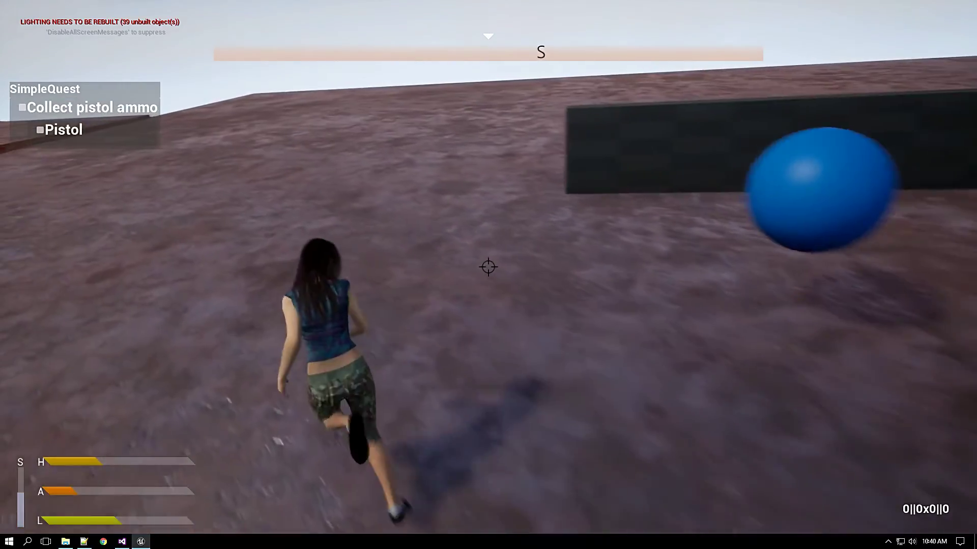
key(w)
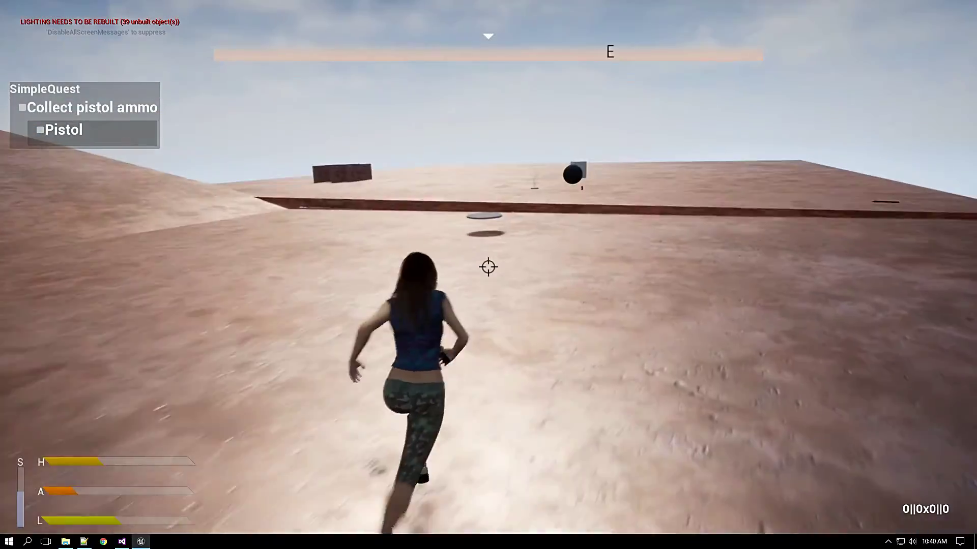
key(w)
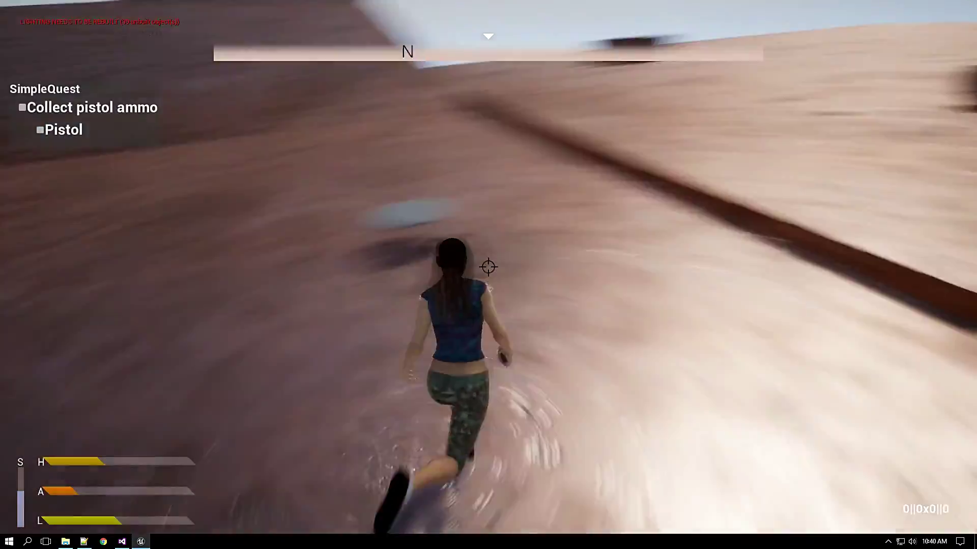
key(w)
key(e)
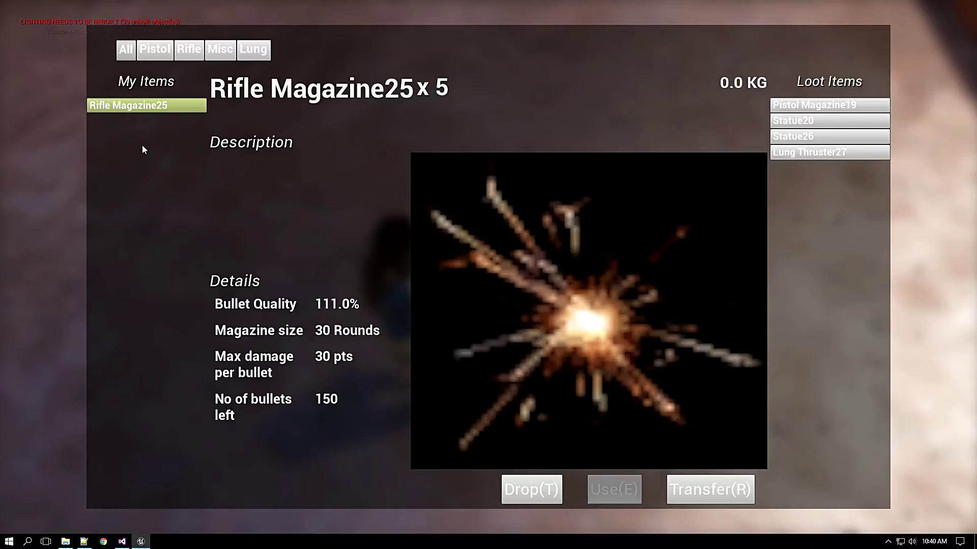
click(812, 106)
key(r)
key(Escape)
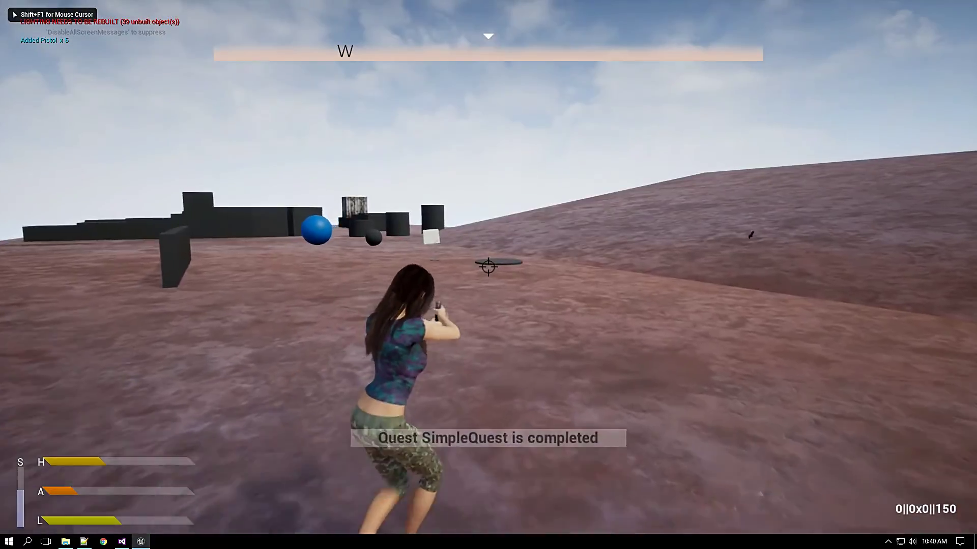
Leave full screen and stop the play session.
key(w)
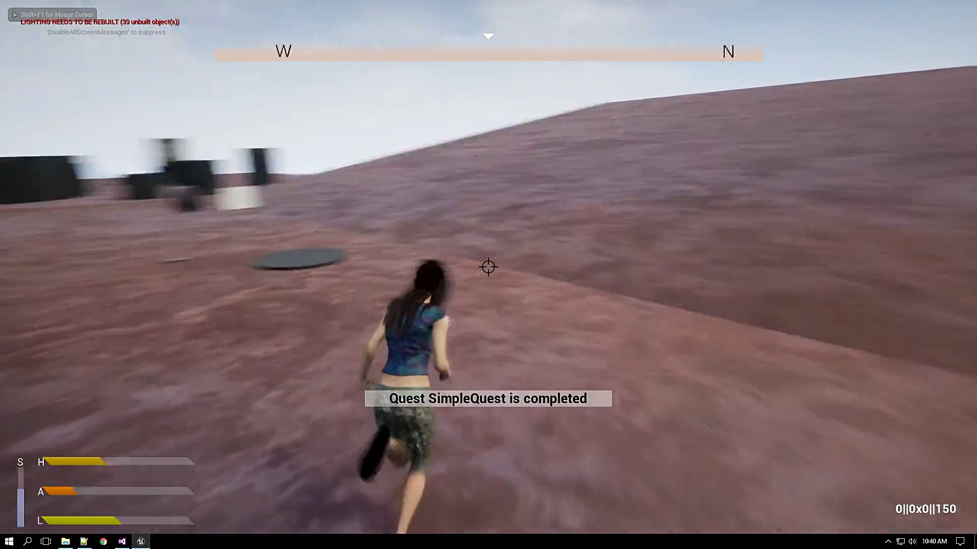
key(shift+F1)
key(F11)
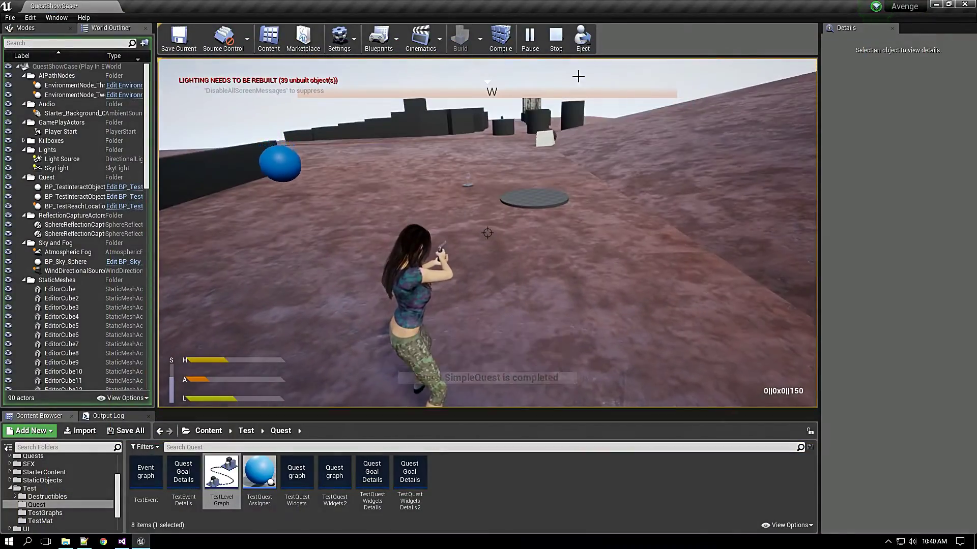
key(Escape)
Examine the overall layout of the SimpleQuest context markers in the level from a distance.
key(s)
right_drag(579, 76, 679, 47)
key(a)
key(w)
key(d)
key(s)
key(a)
right_drag(564, 220, 544, 273)
key(s)
key(a)
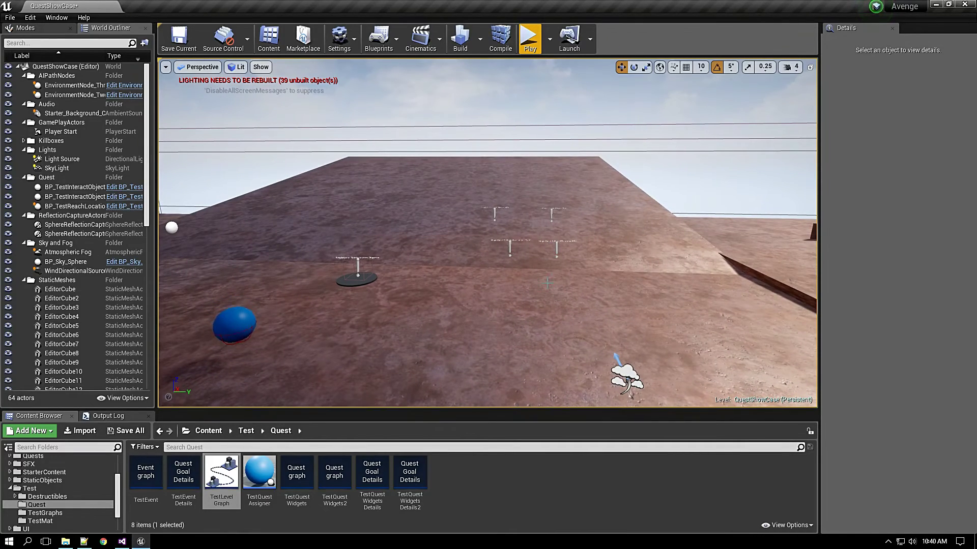